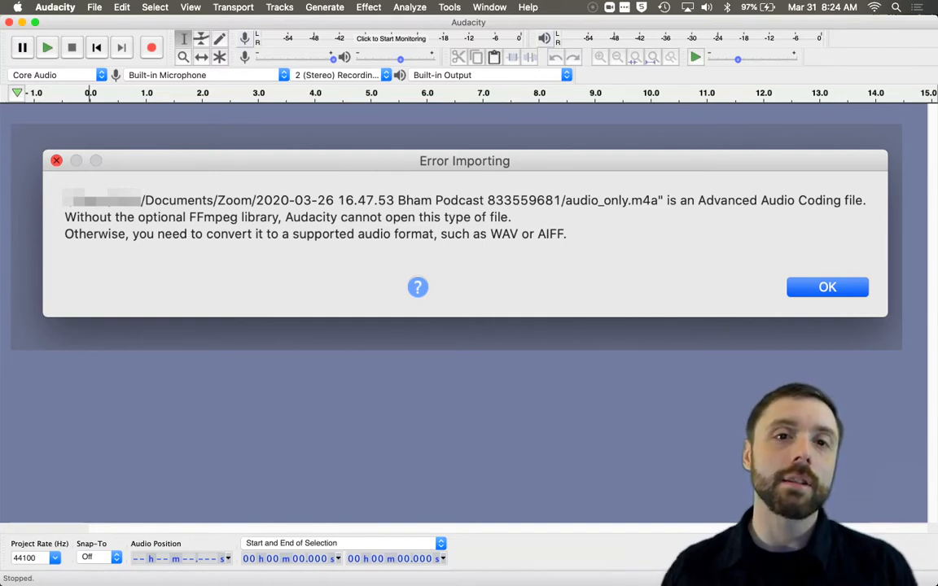
Step: Download and install the 64-bit FFmpeg library package ffmpeg_64bit_osx.pkg so Audacity can open the m4a file
key(Return)
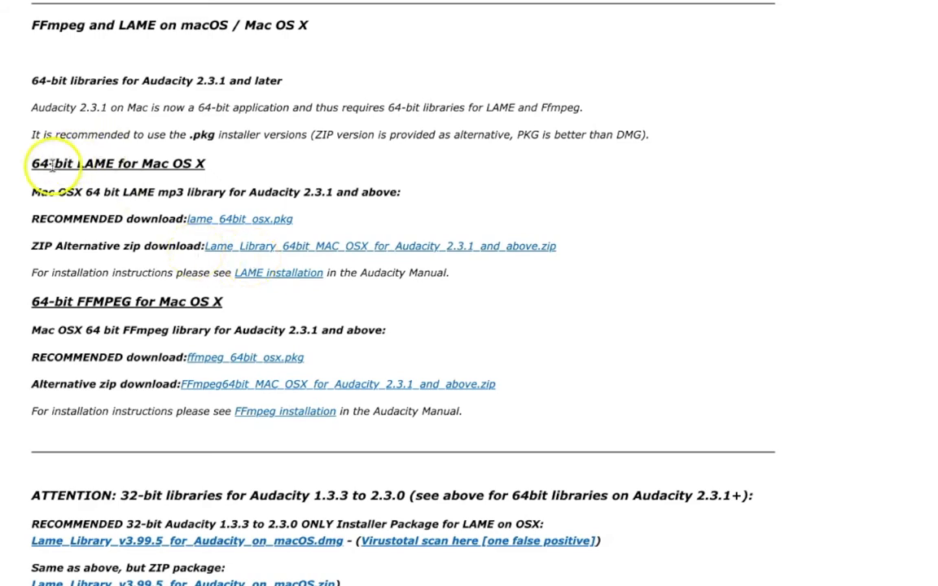
drag(51, 163, 188, 163)
drag(33, 302, 135, 294)
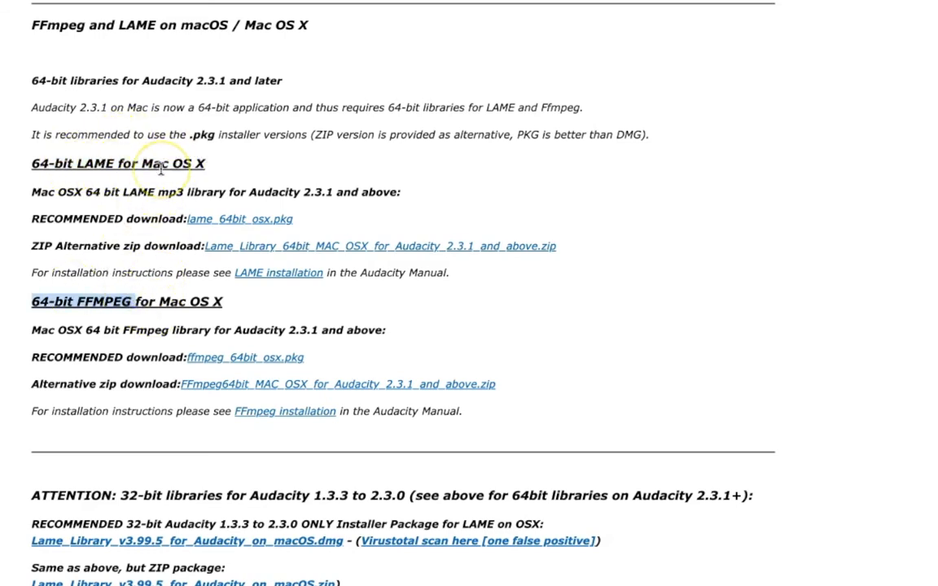
double_click(96, 307)
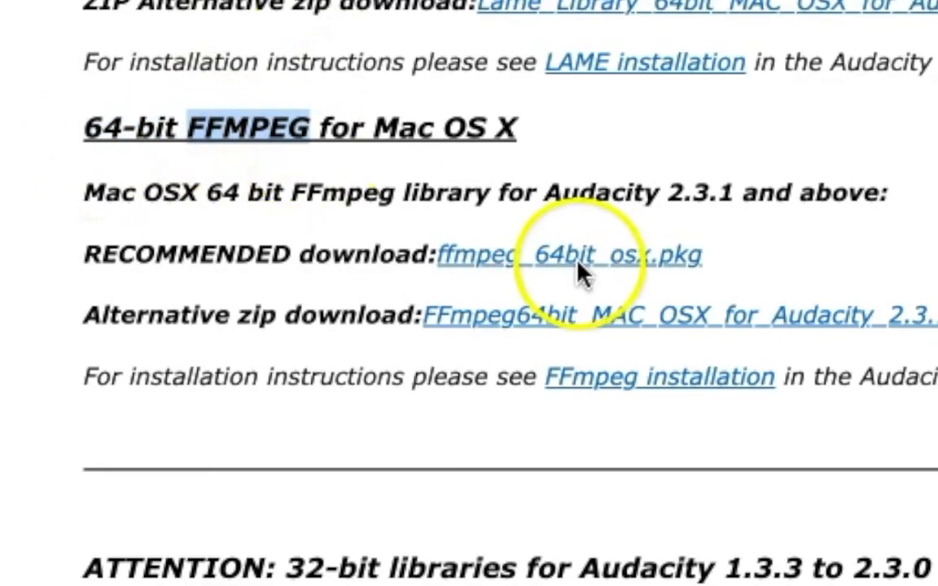
click(652, 259)
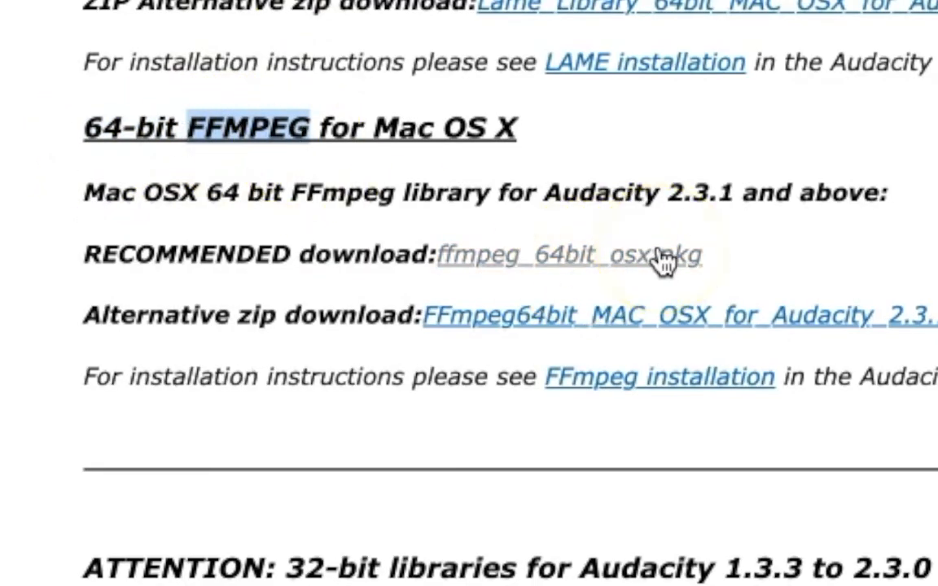
click(658, 253)
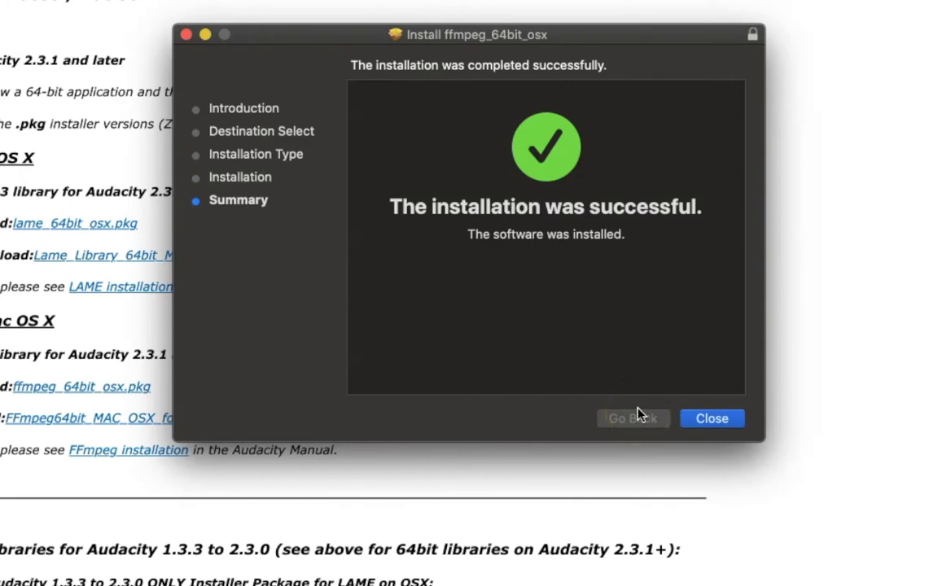
click(709, 423)
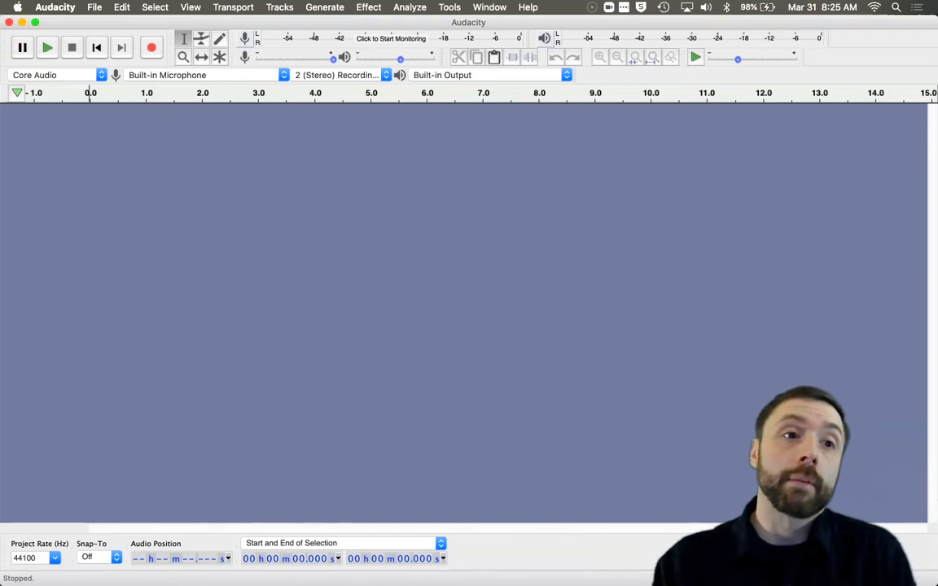
Step: Move the Audacity window aside and open the 2020-03-26 podcast folder's Audio Record subfolder in Finder
drag(2, 16, 388, 15)
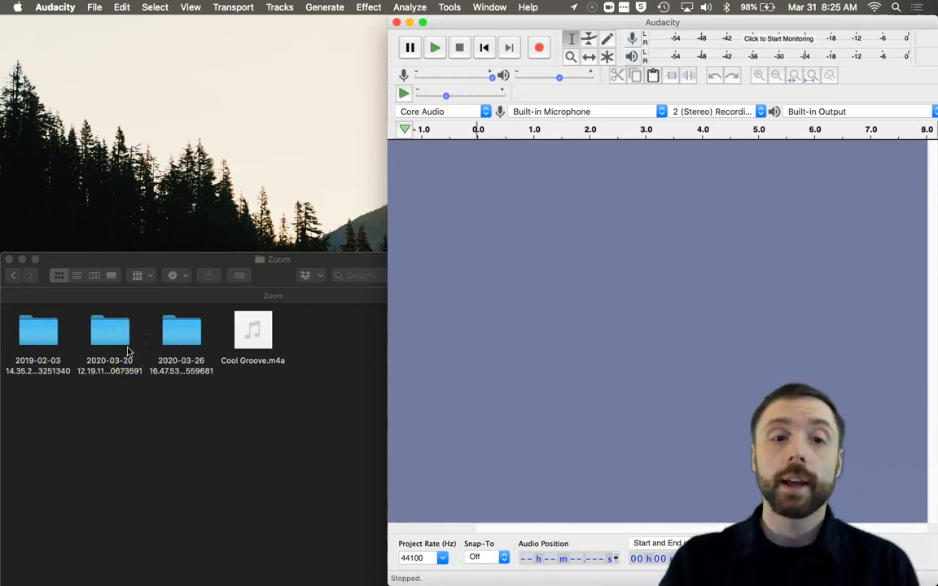
mouse_move(256, 339)
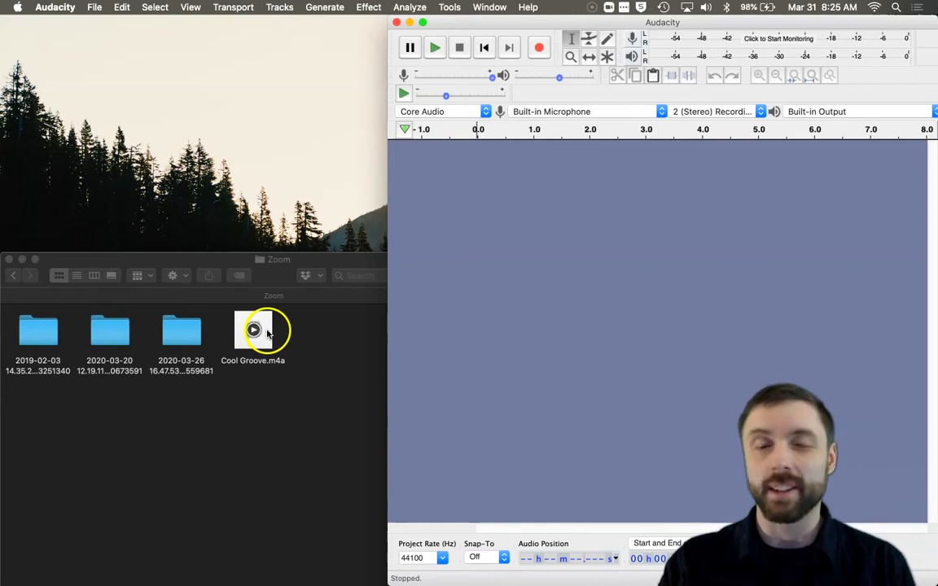
double_click(172, 332)
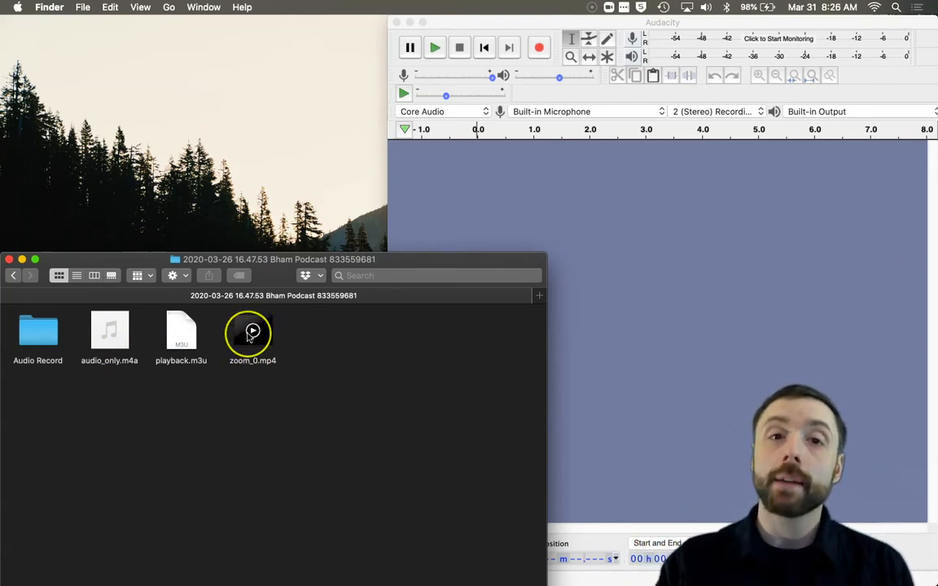
mouse_move(99, 342)
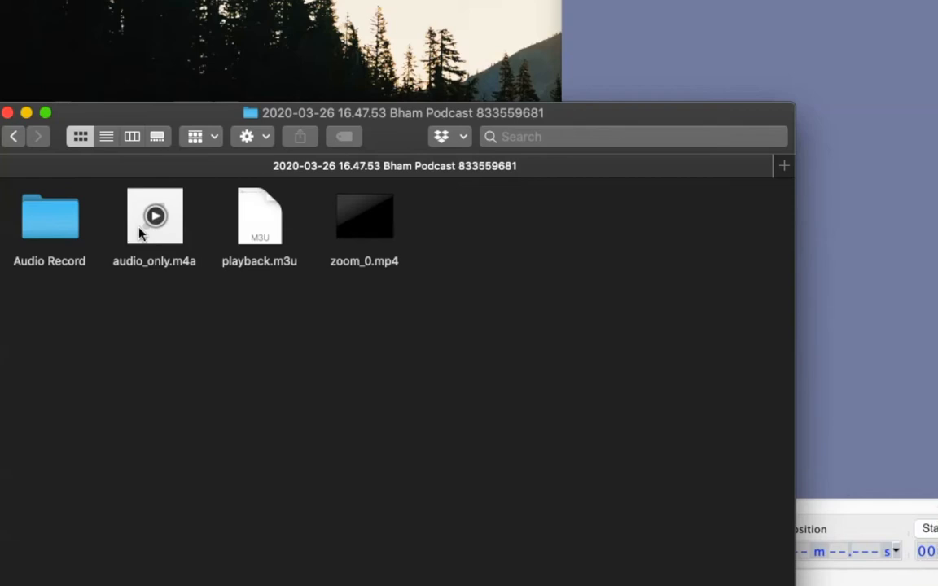
click(27, 217)
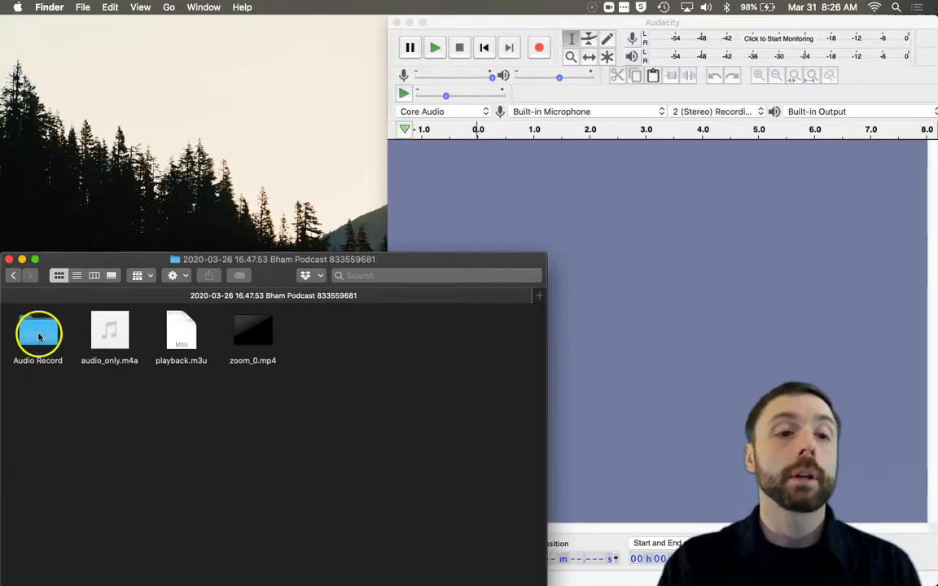
double_click(40, 334)
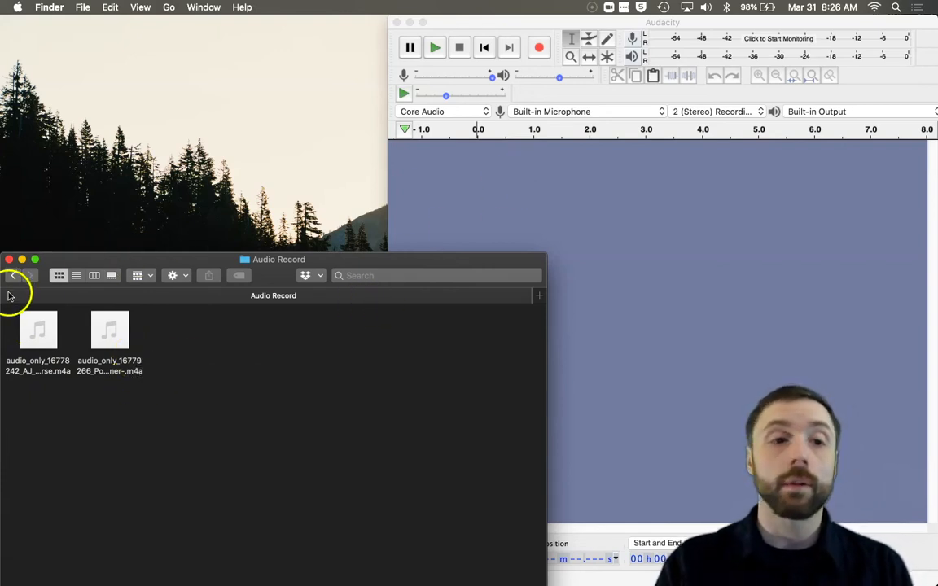
Step: Import both per-speaker audio_only recordings from Audio Record into Audacity as separate tracks
mouse_move(28, 329)
drag(29, 329, 482, 187)
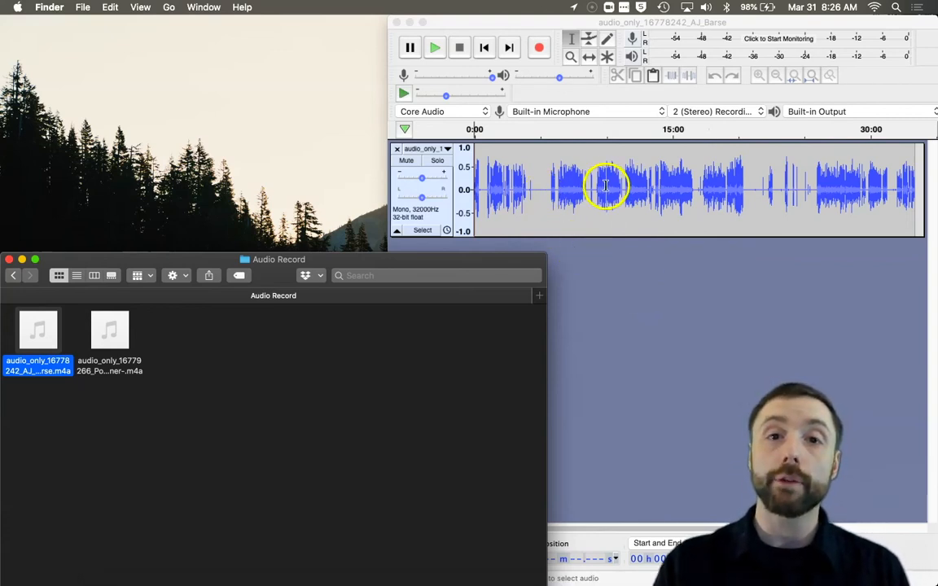
mouse_move(115, 330)
drag(115, 330, 675, 278)
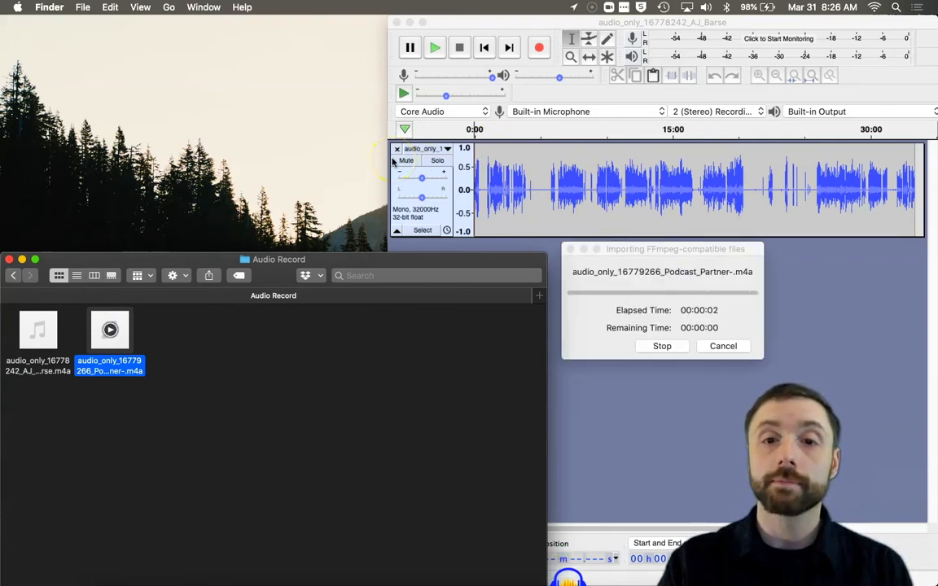
Step: Go back to the Zoom folder and import Cool Groove.m4a as a third track
click(12, 277)
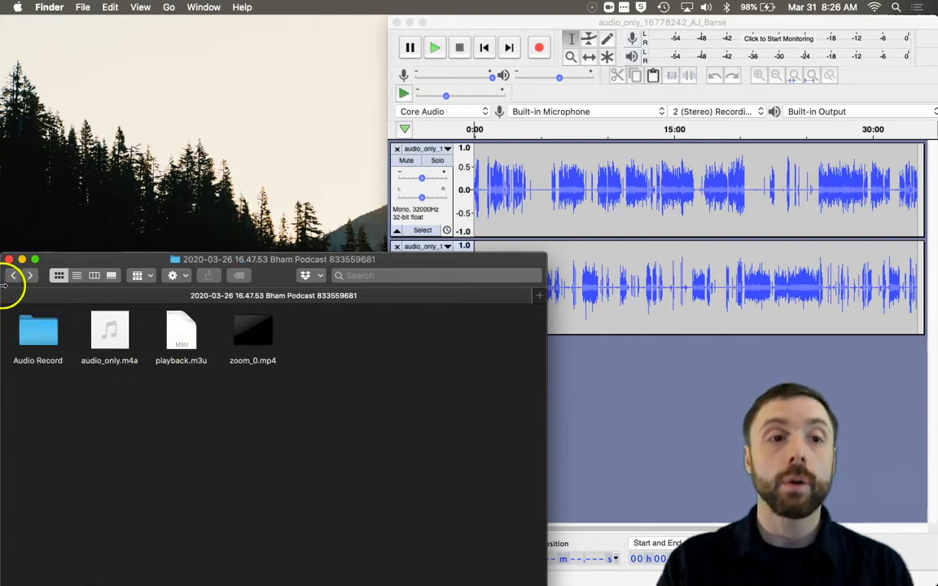
click(12, 276)
drag(254, 342, 433, 408)
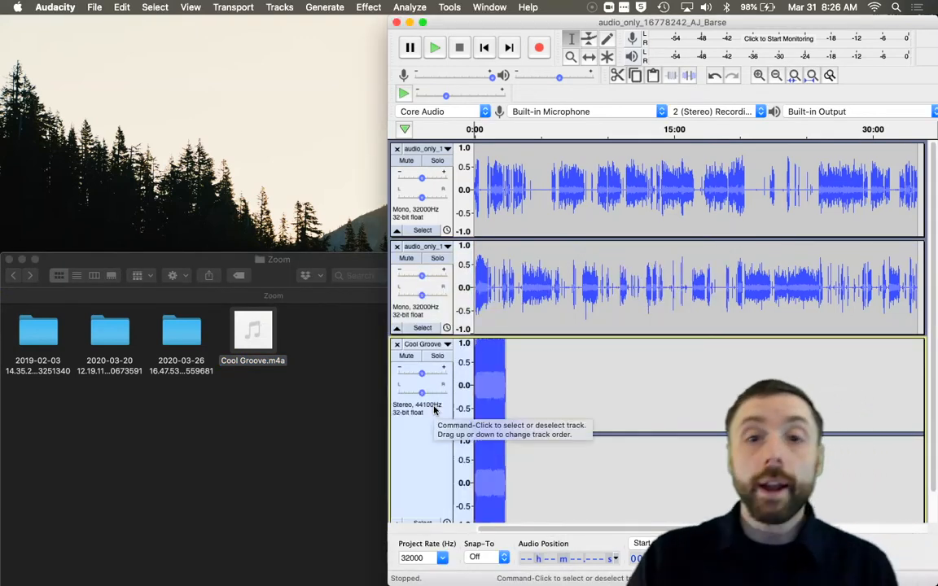
Step: Reposition and enlarge the Audacity window so all three tracks are visible
drag(388, 137, 1, 150)
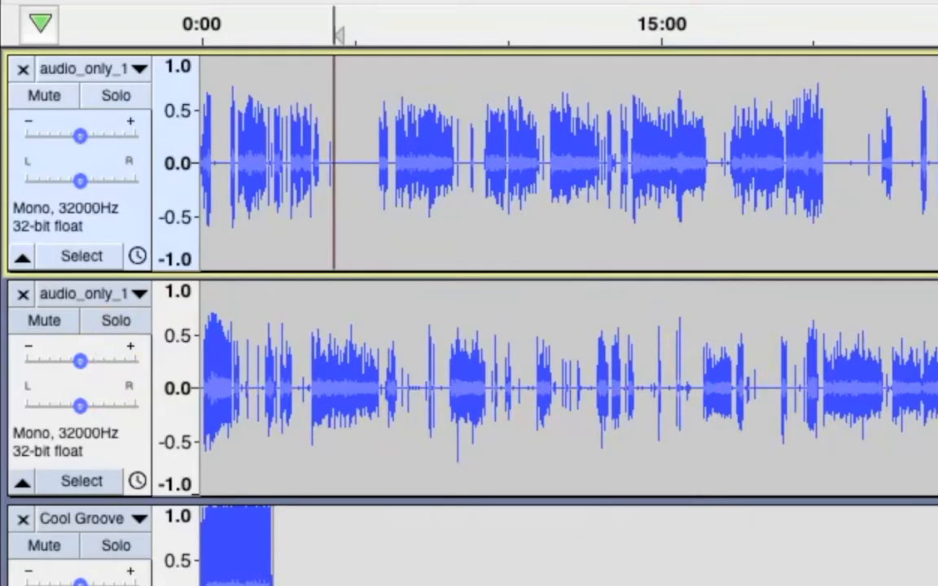
mouse_move(937, 259)
mouse_down()
mouse_move(542, 258)
mouse_move(937, 244)
mouse_up()
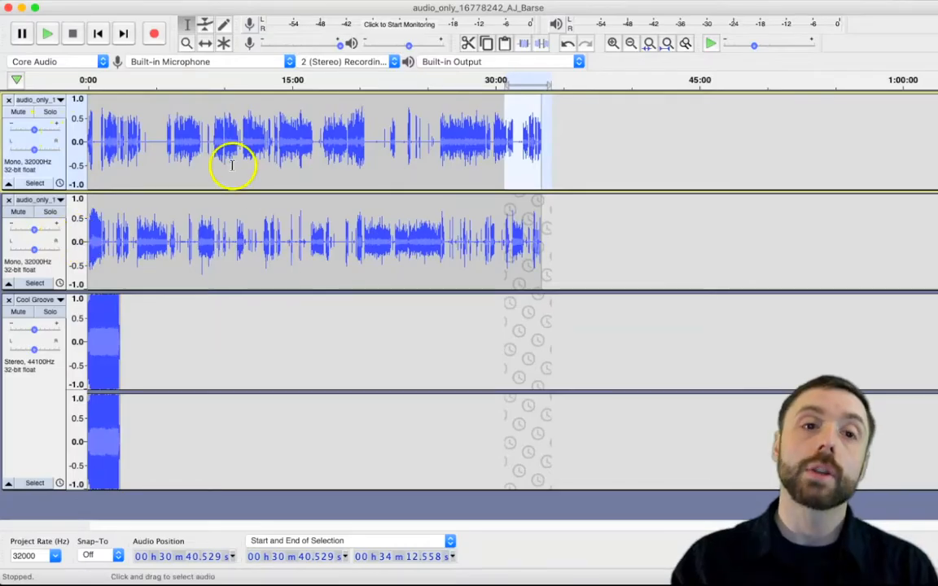
click(515, 211)
click(228, 245)
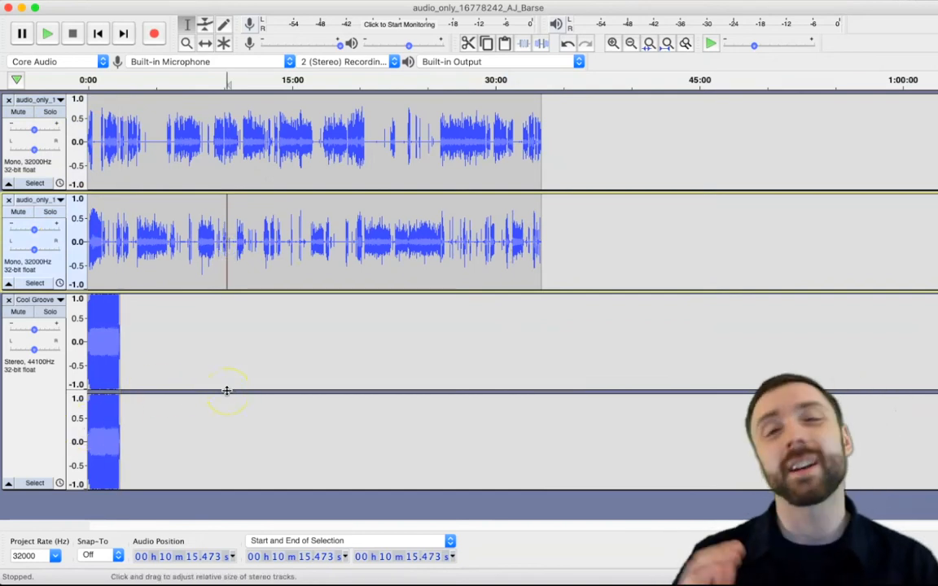
Step: Select part of the first track, switch to the Time Shift tool, and clear the selection
drag(310, 145, 535, 147)
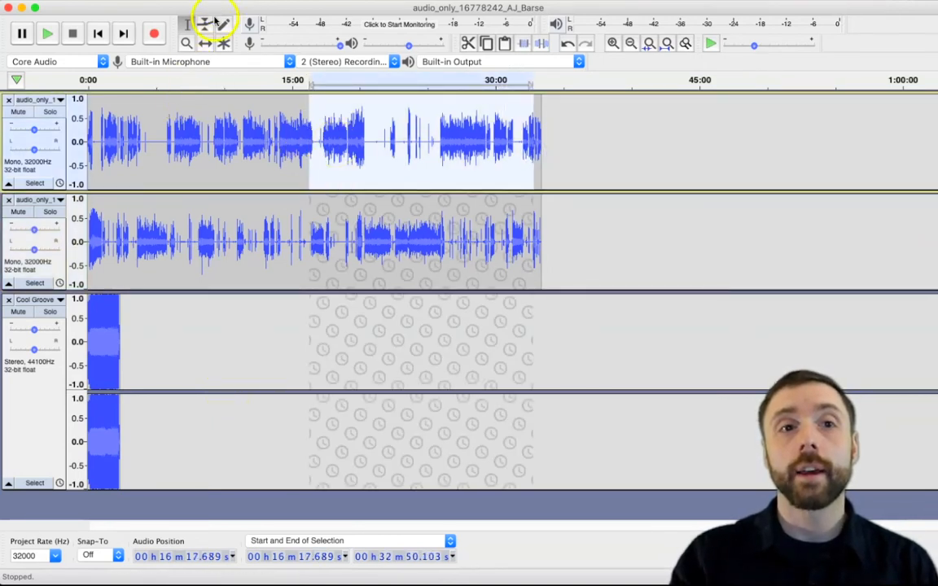
click(205, 43)
drag(324, 126, 381, 384)
click(549, 183)
click(353, 171)
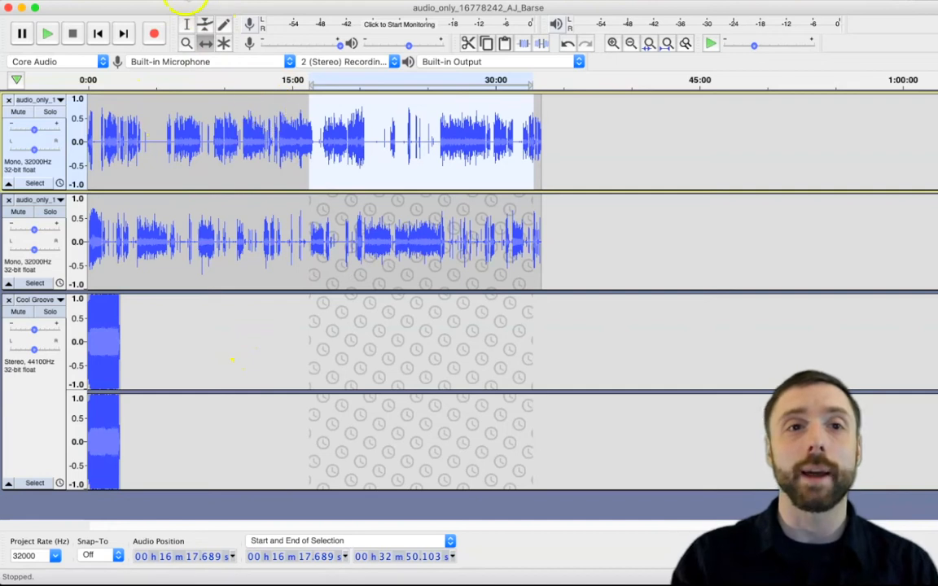
click(221, 163)
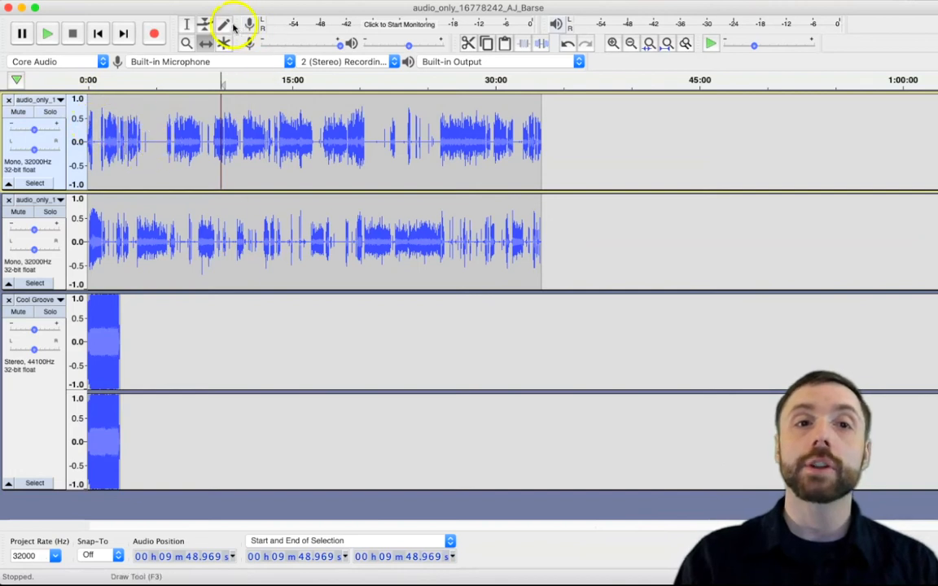
Step: Drag the first track later in time with the Time Shift tool and back to the start
drag(176, 126, 225, 395)
drag(469, 341, 609, 182)
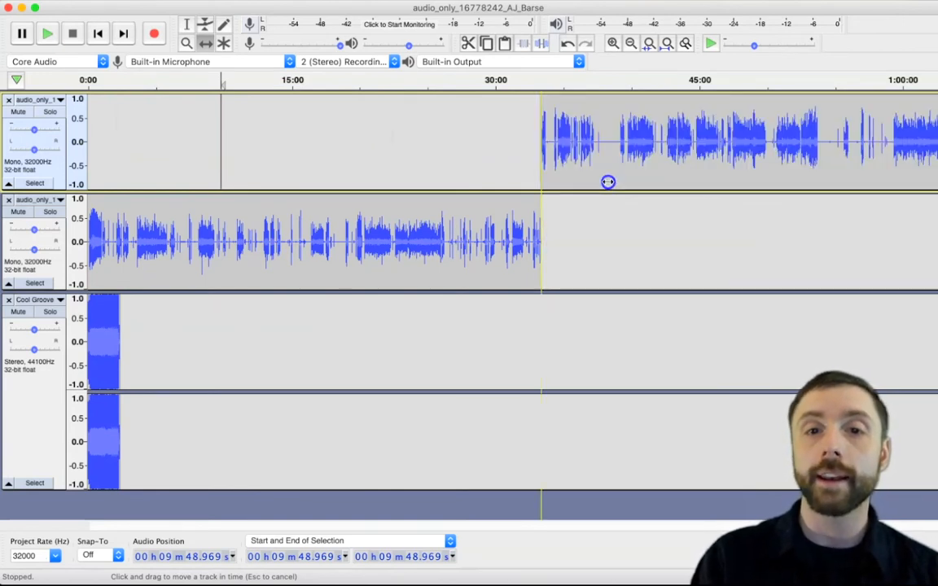
mouse_move(608, 181)
mouse_down()
mouse_move(630, 182)
mouse_move(610, 183)
mouse_up()
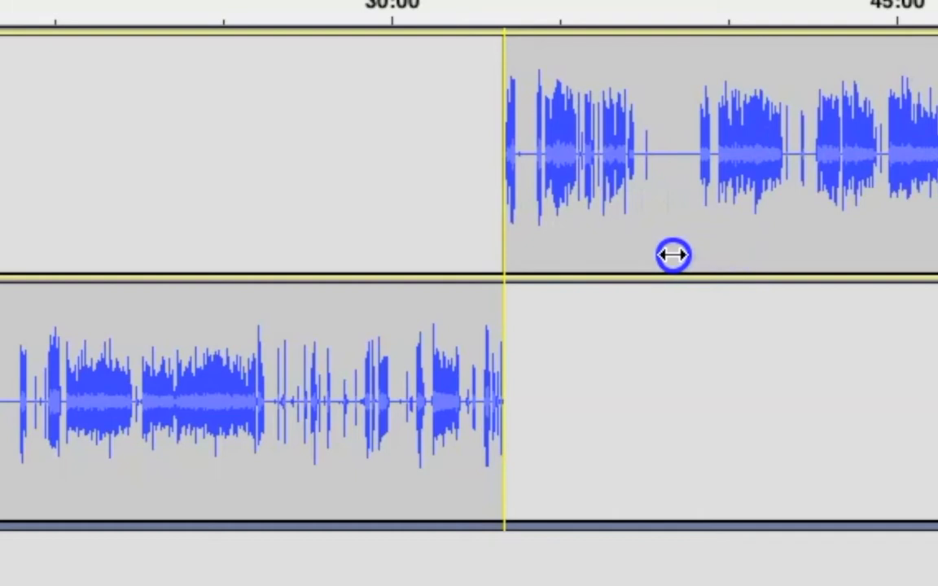
drag(672, 254, 0, 186)
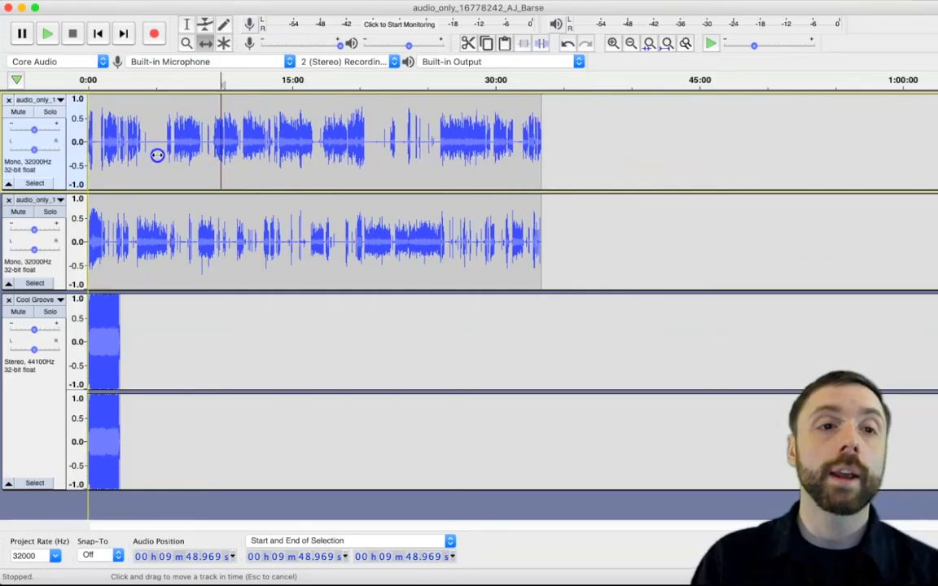
drag(157, 155, 157, 155)
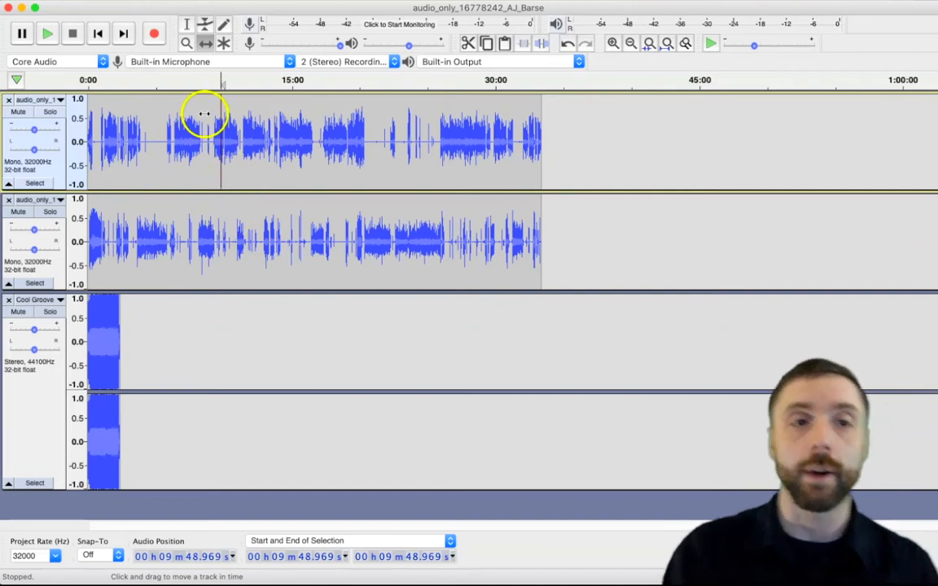
drag(180, 214, 180, 213)
drag(158, 143, 255, 145)
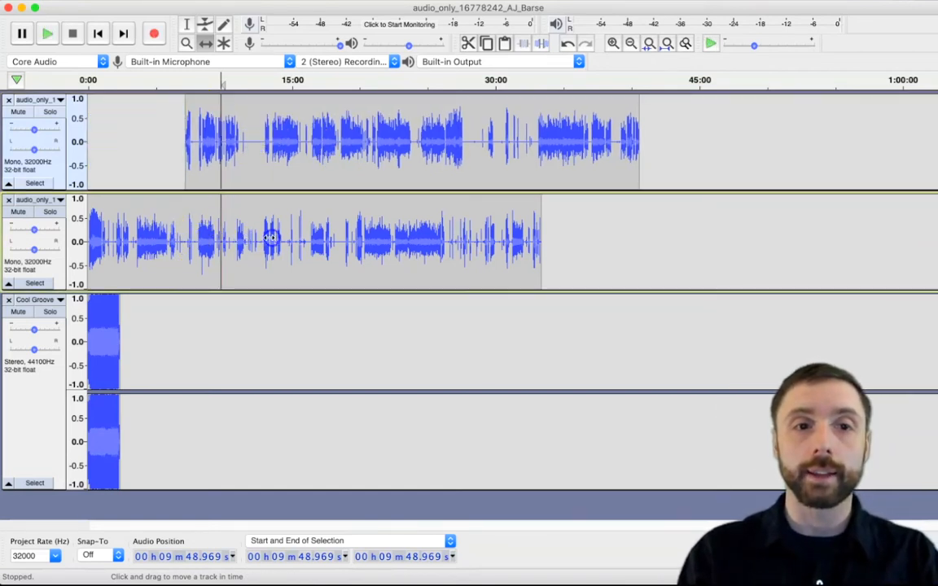
drag(203, 209, 211, 230)
drag(308, 132, 216, 162)
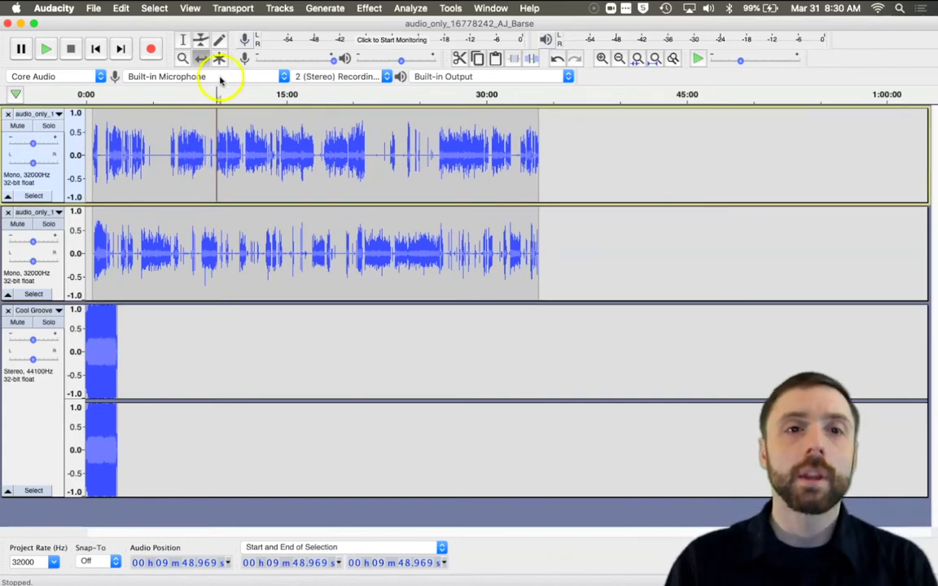
Step: Enable Sync-Lock Tracks and shift the first track slightly so all tracks move together
click(272, 9)
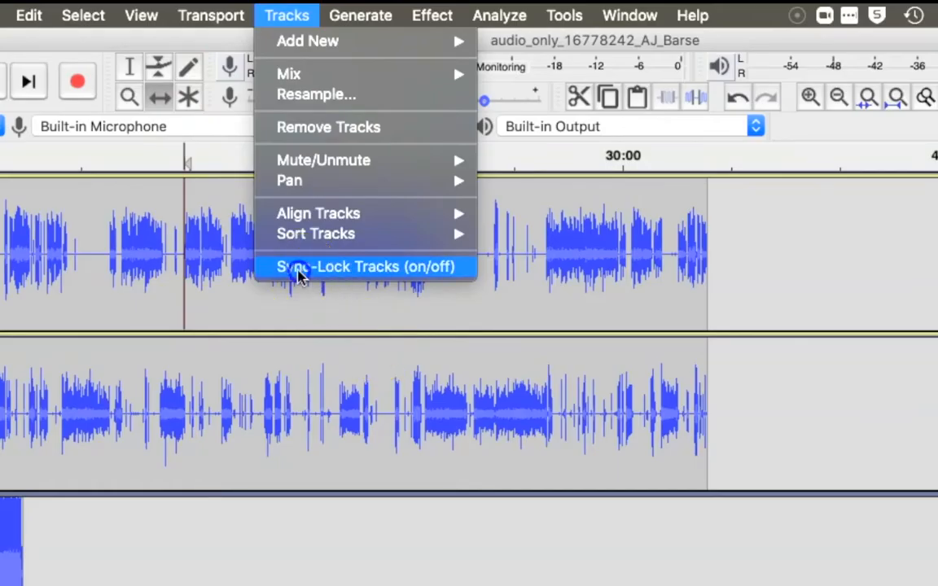
click(288, 164)
drag(153, 143, 166, 180)
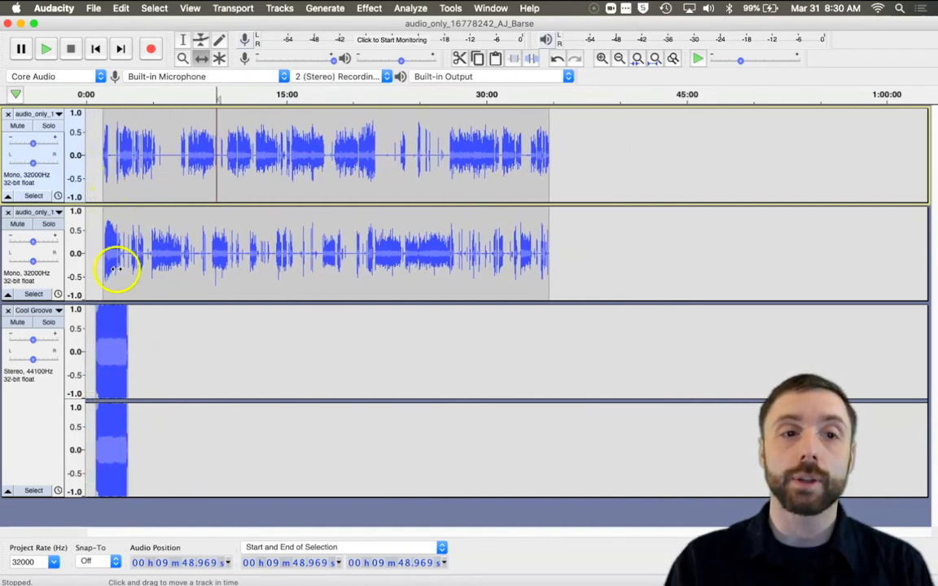
drag(151, 142, 148, 143)
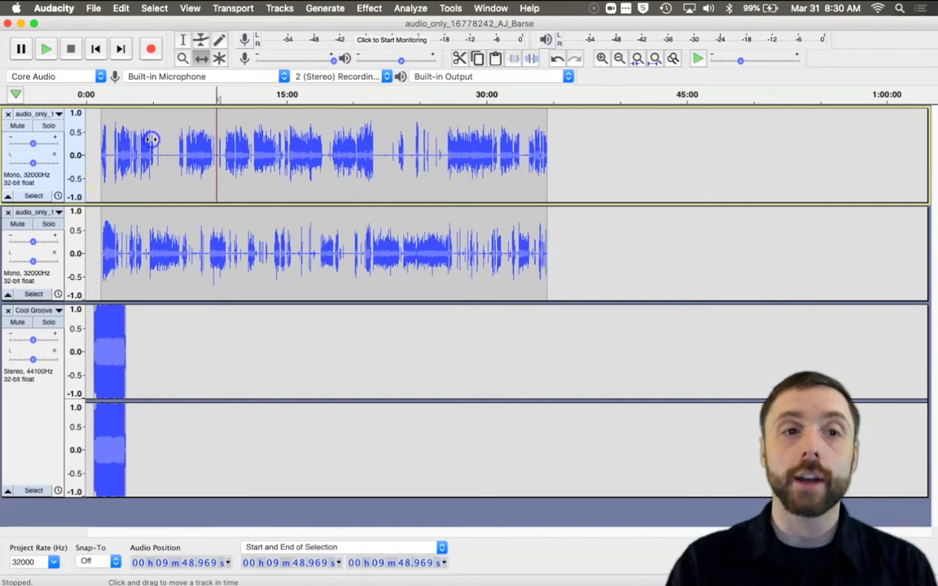
Step: Drag the sync-locked tracks together so the speech starts about 7 minutes in
scroll(156, 214, up, 1)
scroll(158, 214, down, 1)
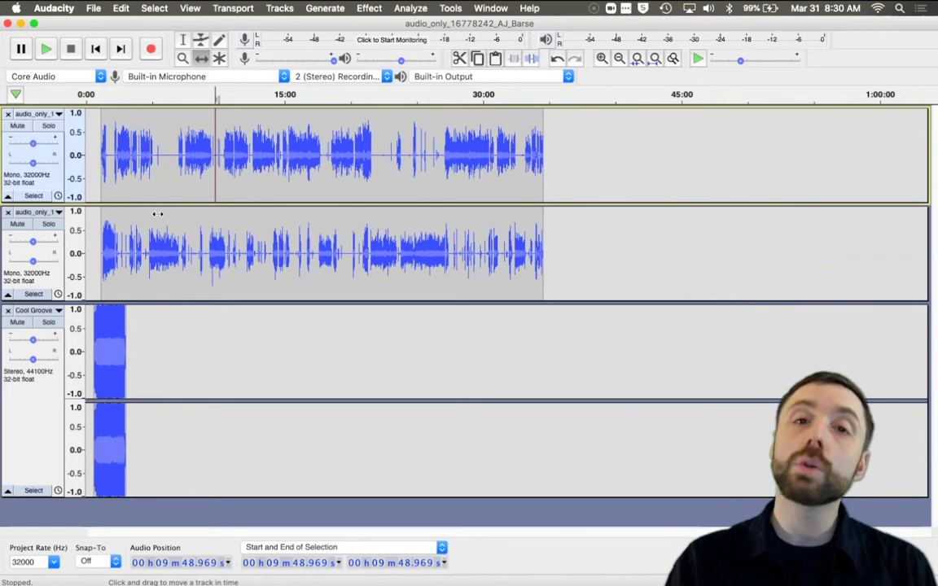
drag(125, 157, 202, 173)
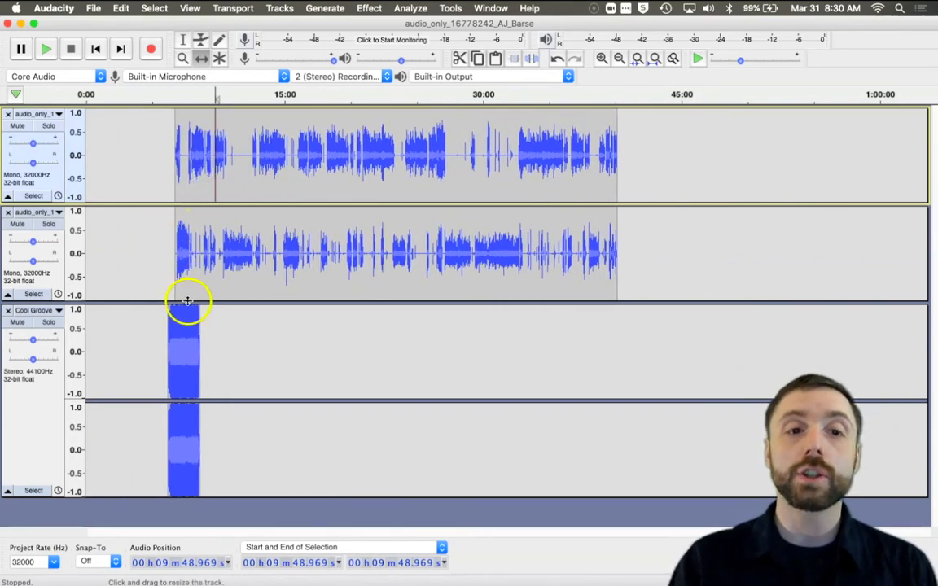
Step: Switch back to the Selection tool
scroll(180, 289, up, 3)
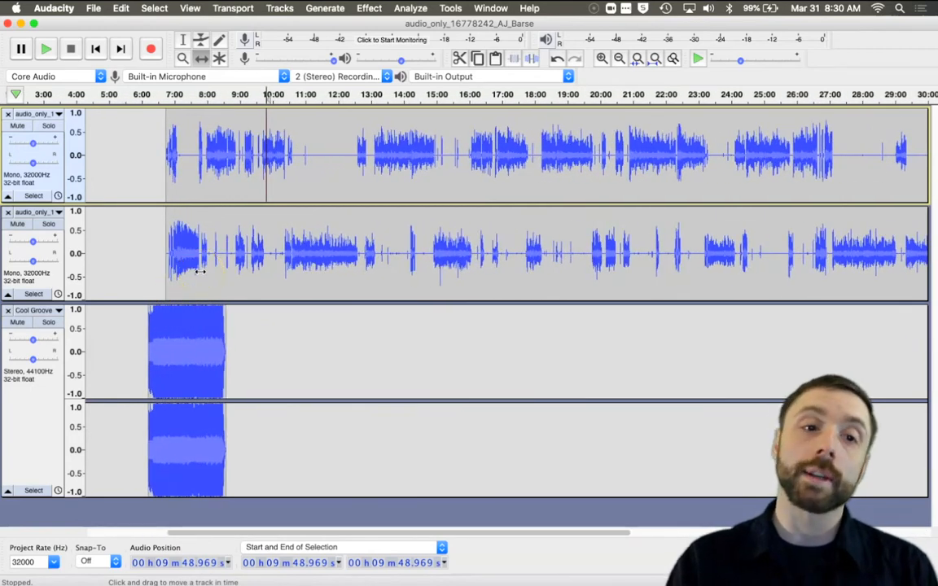
click(304, 156)
click(180, 246)
scroll(180, 253, up, 3)
scroll(180, 255, down, 3)
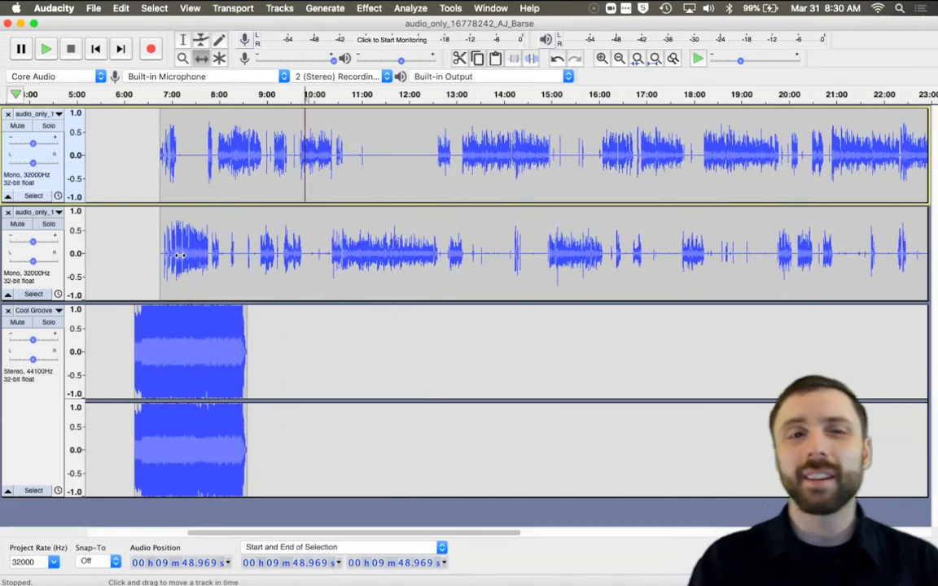
click(183, 40)
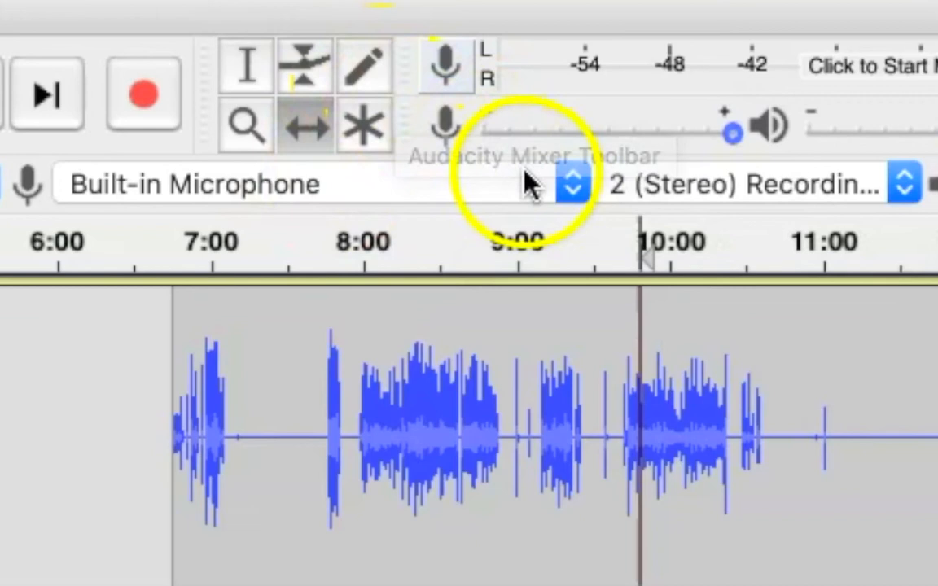
click(566, 181)
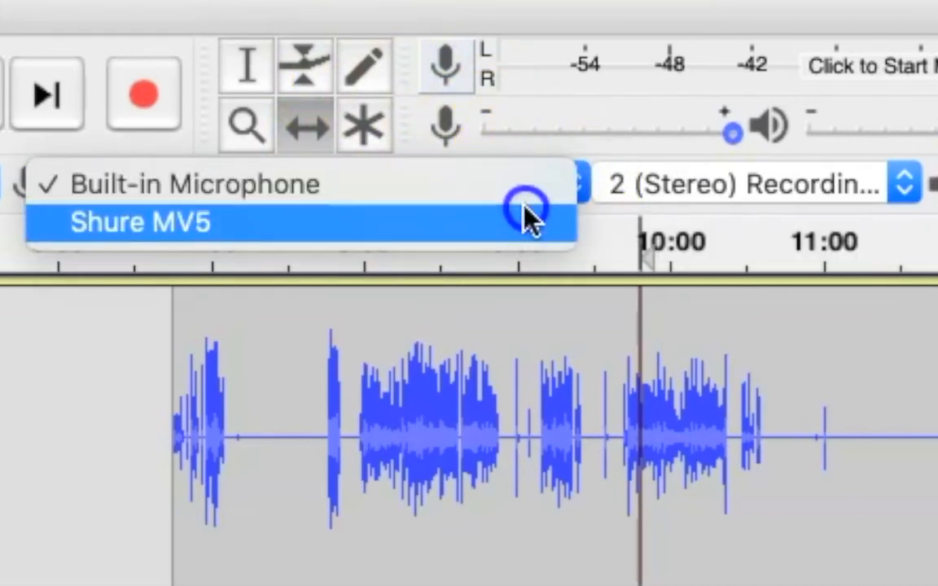
click(578, 46)
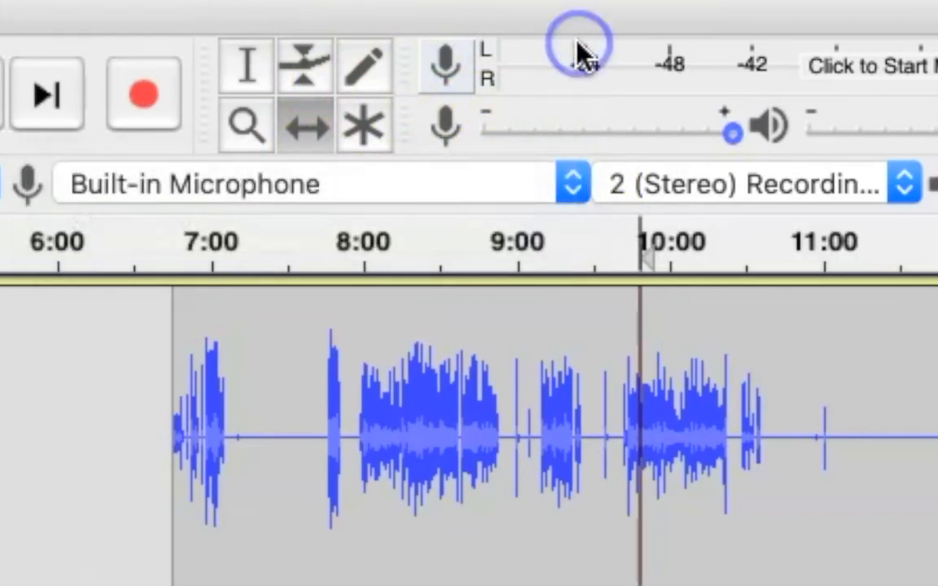
click(451, 78)
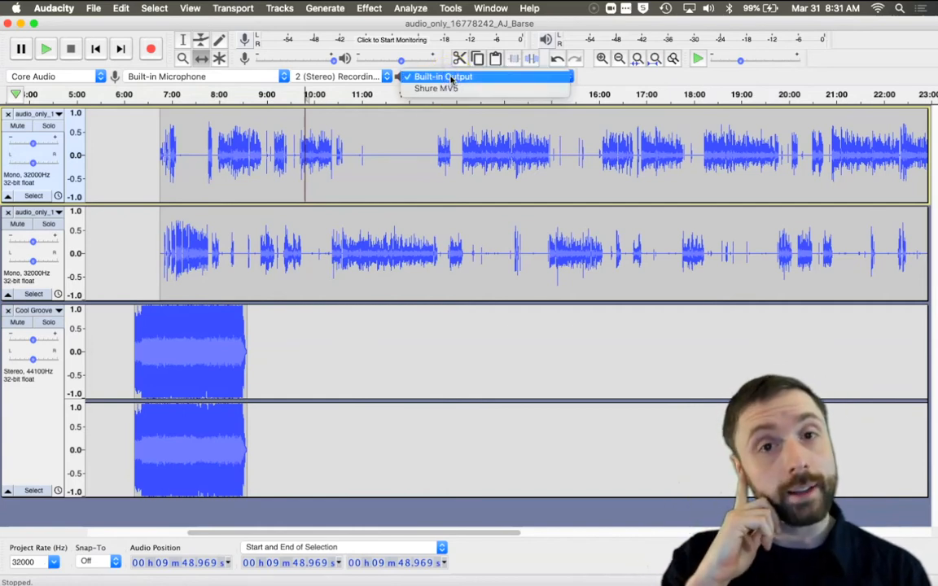
click(451, 77)
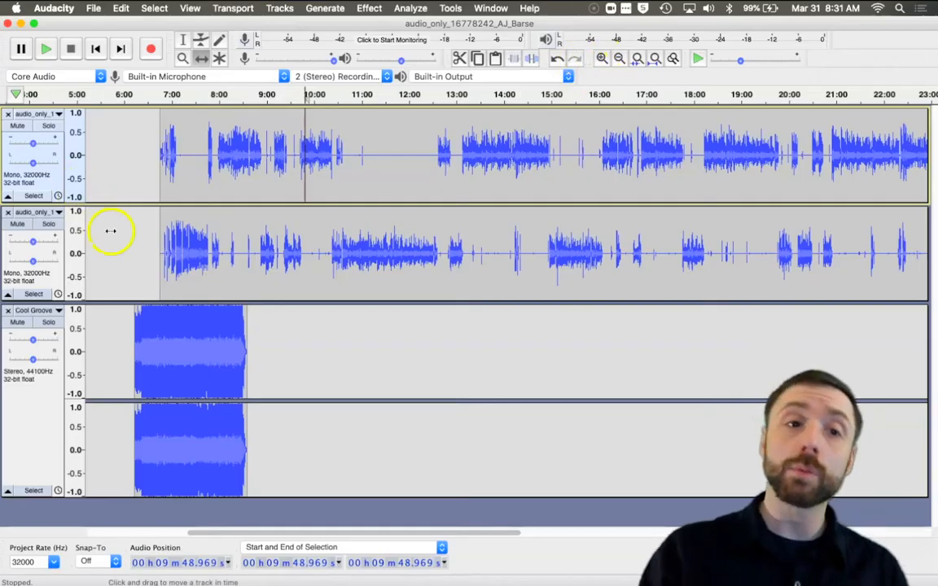
Step: Zoom in and out on the timeline with the zoom buttons and a Zoom tool region drag
click(601, 58)
click(602, 58)
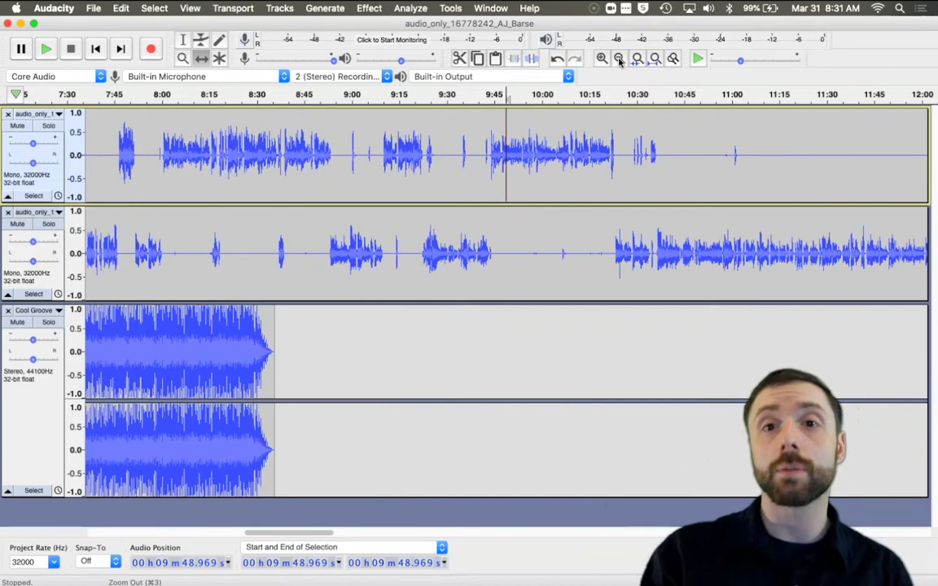
click(619, 59)
click(619, 58)
click(619, 58)
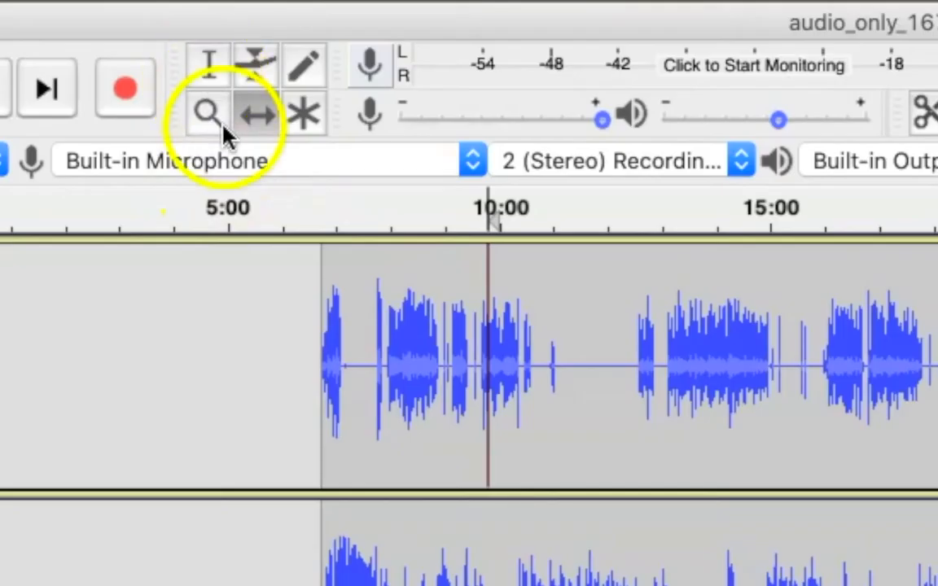
click(206, 116)
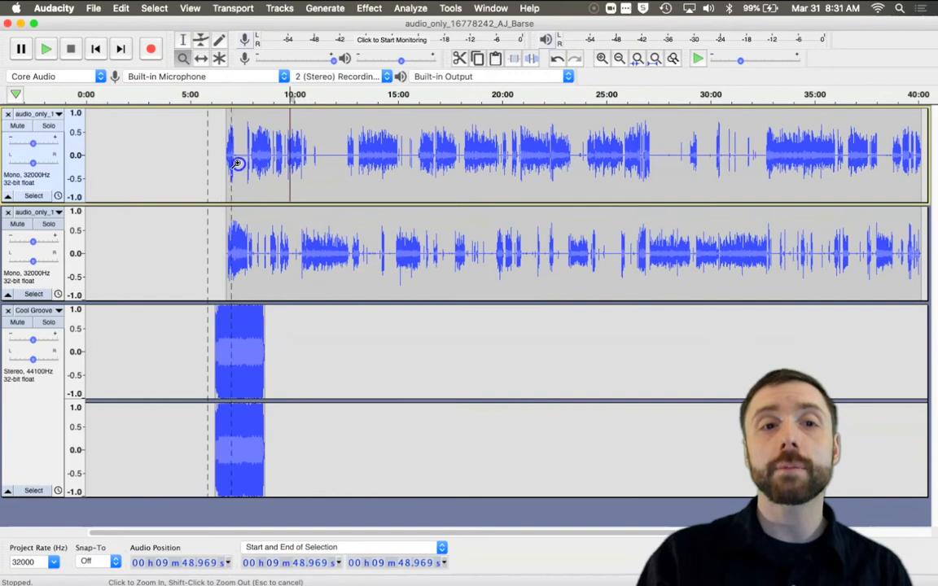
drag(236, 163, 290, 167)
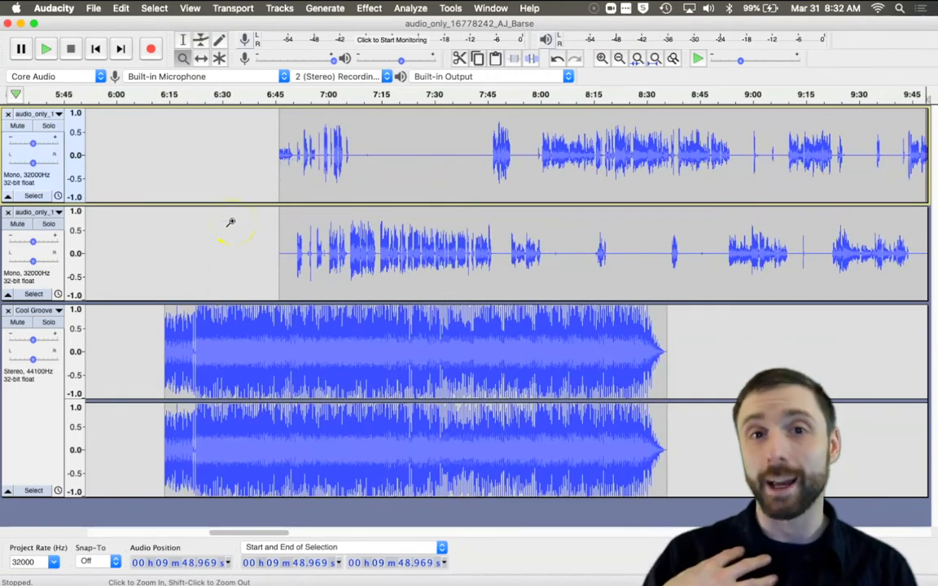
click(601, 58)
click(618, 59)
click(618, 59)
click(618, 59)
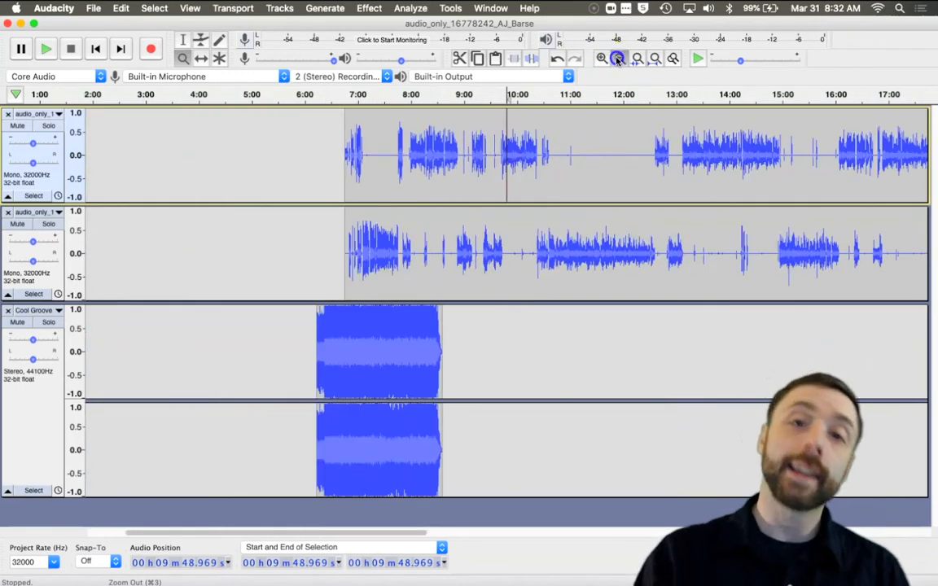
click(618, 59)
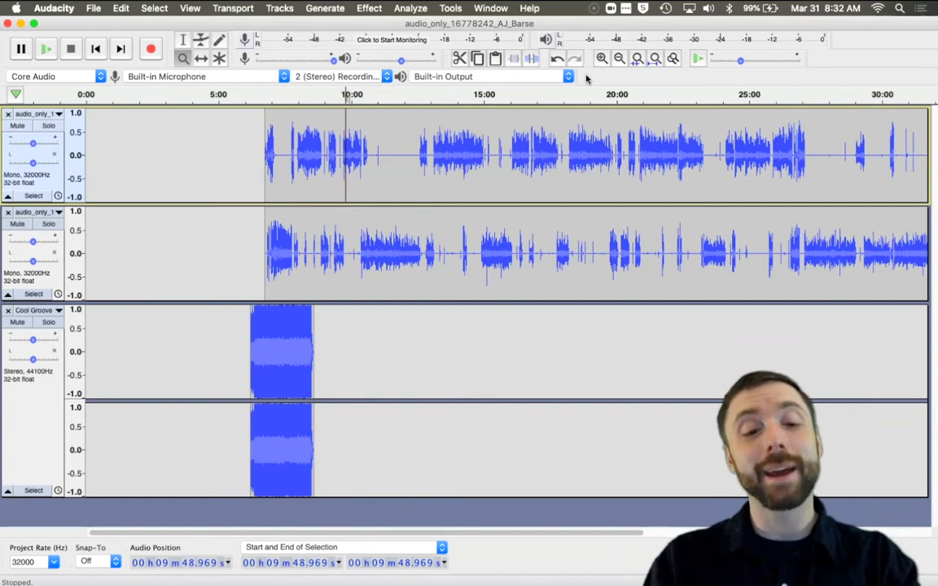
Step: Zoom and scroll the timeline with shortcuts and the Zoom tool to inspect where the speech begins
key(super+1)
key(super+1)
key(super+1)
key(super+1)
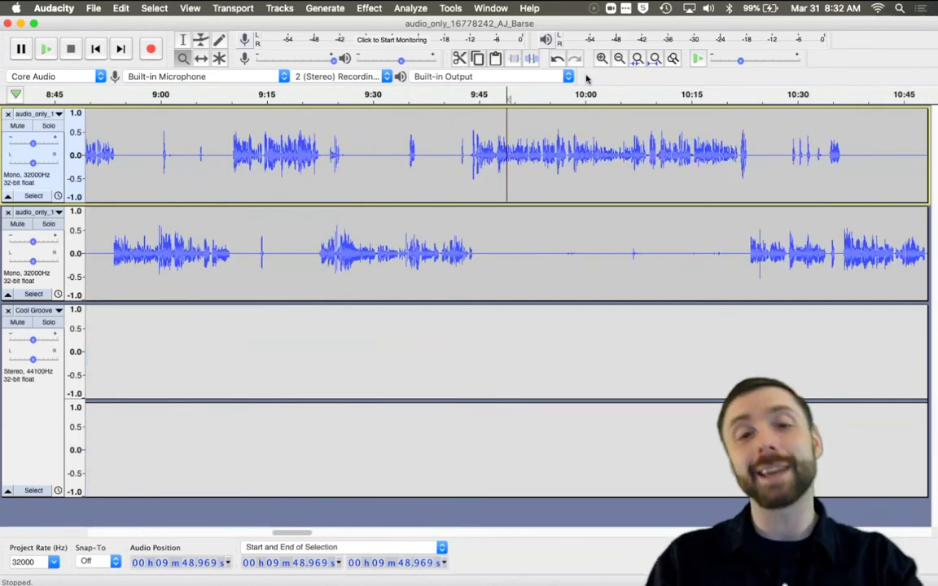
key(super+3)
key(super+3)
key(super+3)
key(super+3)
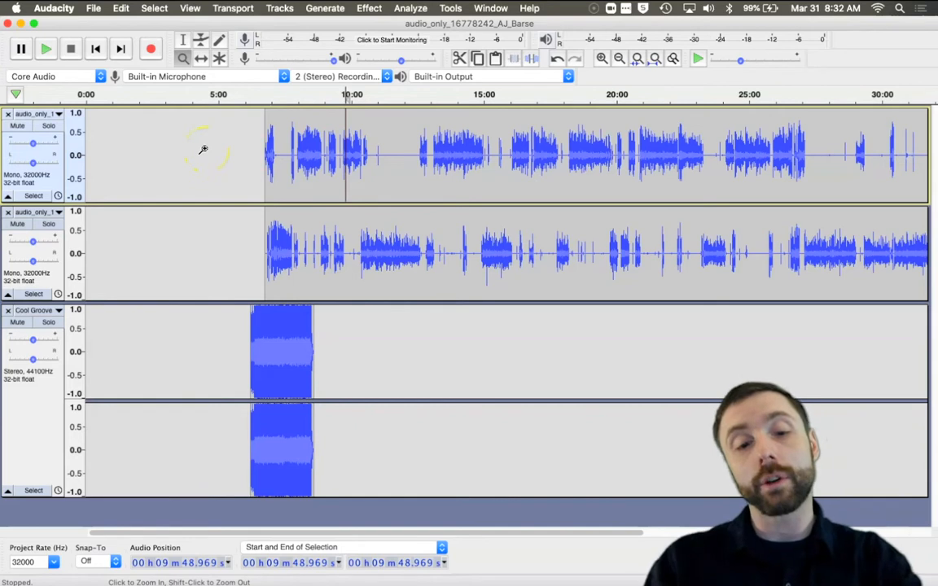
click(182, 40)
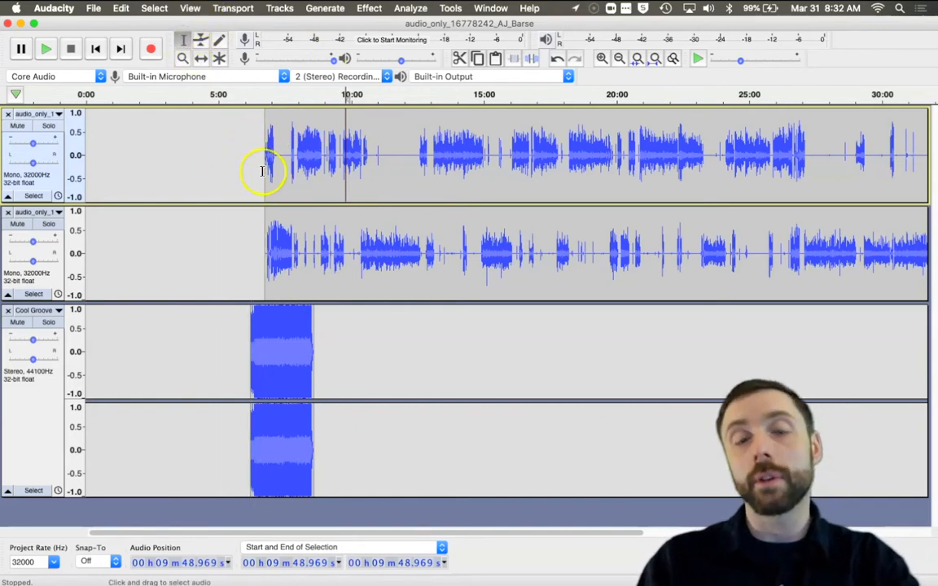
click(182, 58)
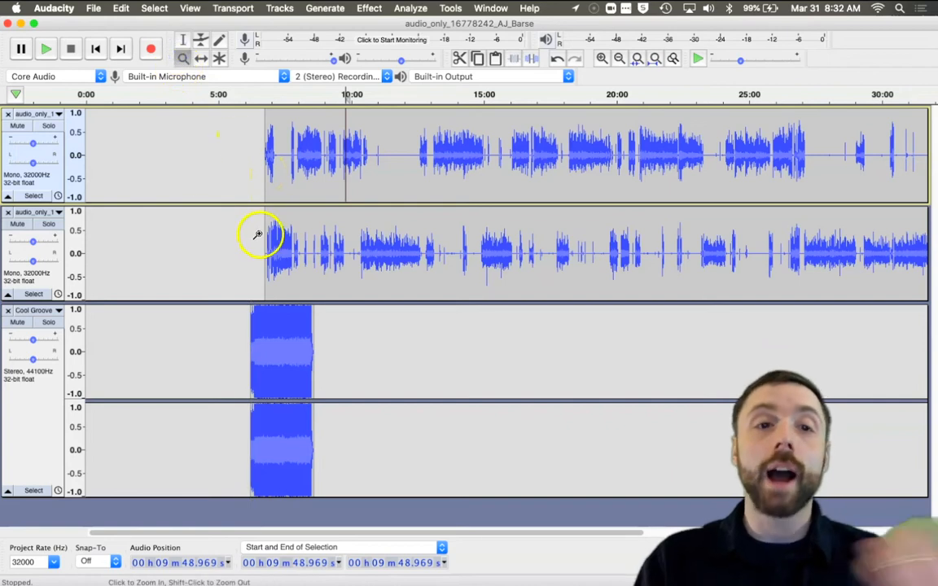
drag(236, 233, 341, 238)
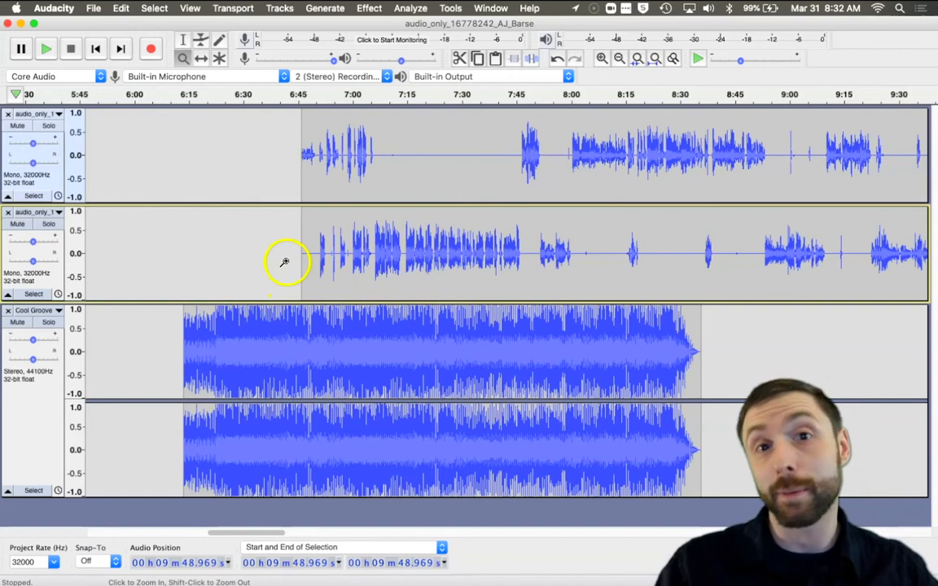
click(182, 41)
scroll(391, 216, right, 5)
click(183, 60)
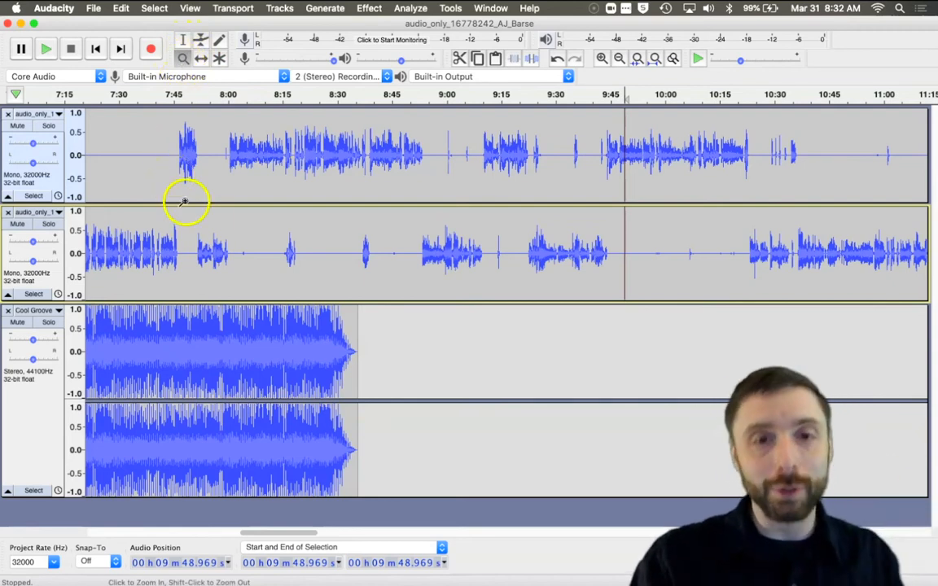
scroll(208, 258, left, 5)
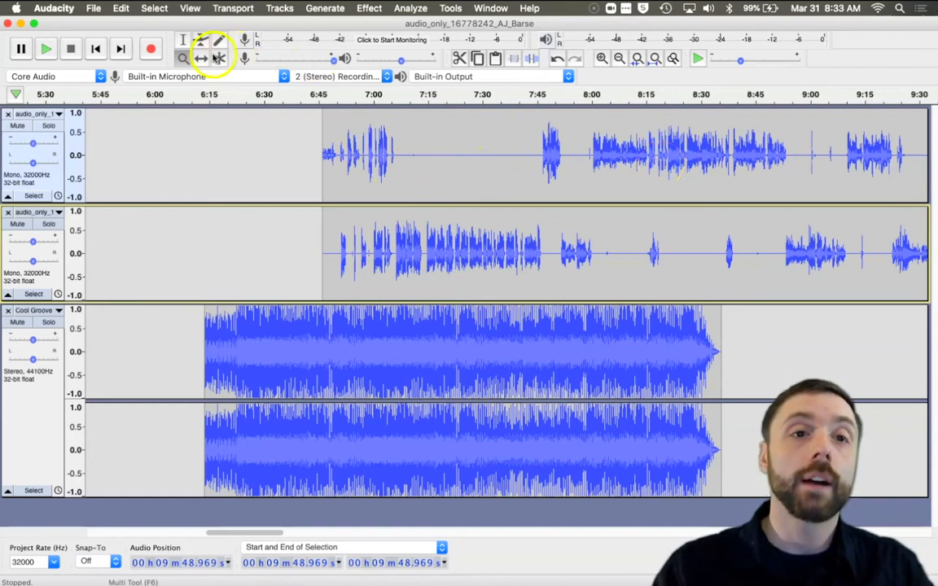
Step: Time-shift the sync-locked tracks earlier so the speech starts about 30 seconds after the music begins
click(201, 59)
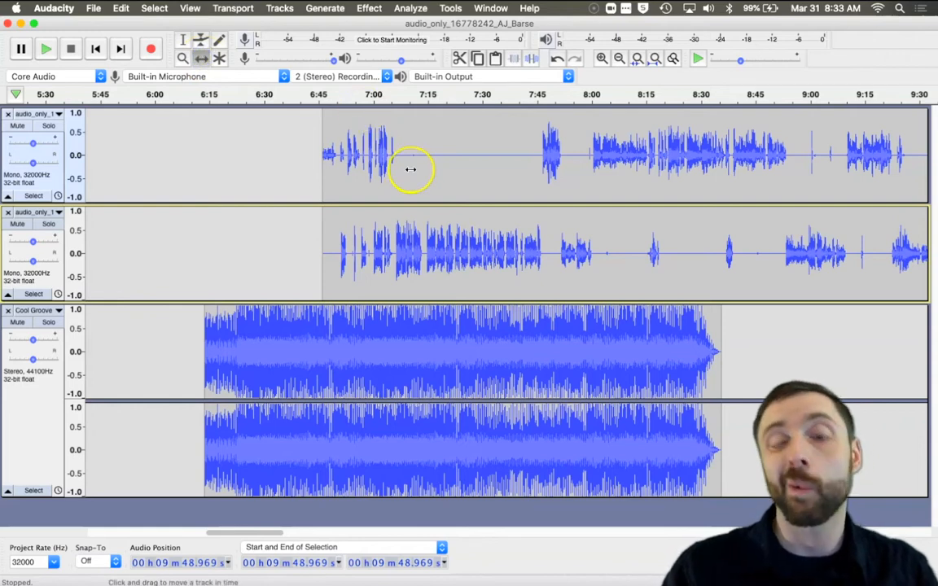
drag(410, 168, 372, 202)
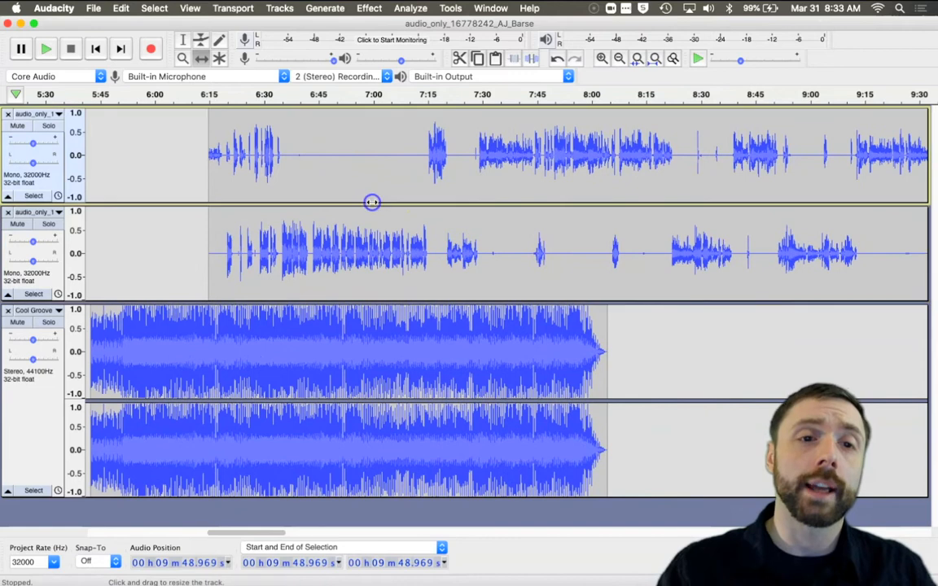
scroll(372, 202, left, 15)
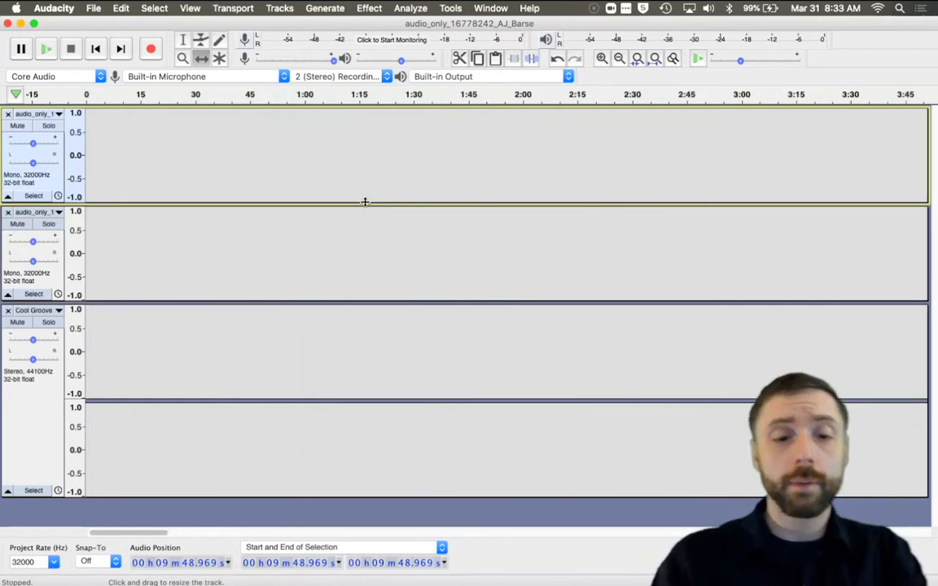
key(super+1)
key(super+3)
key(super+3)
key(super+3)
key(super+3)
key(super+3)
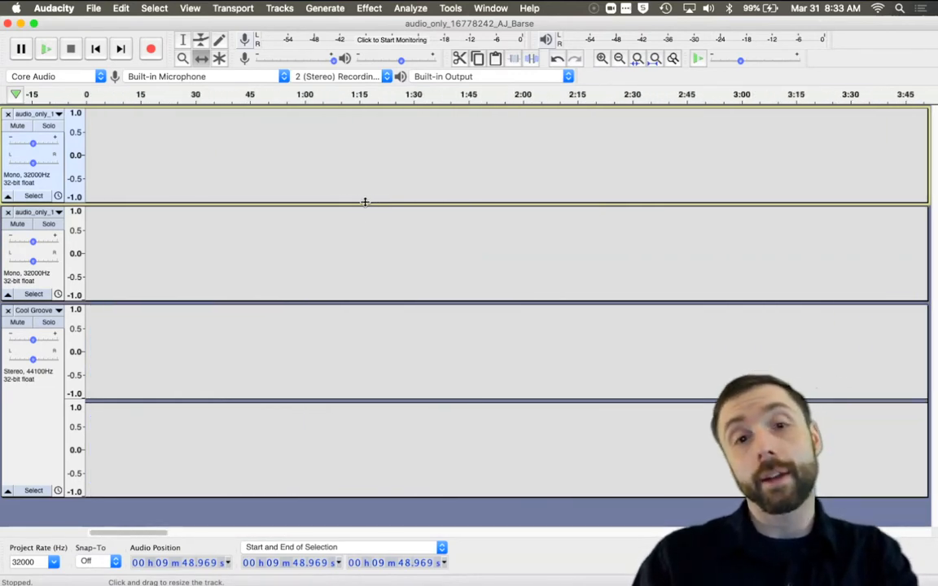
drag(336, 233, 171, 239)
click(182, 58)
drag(21, 307, 18, 307)
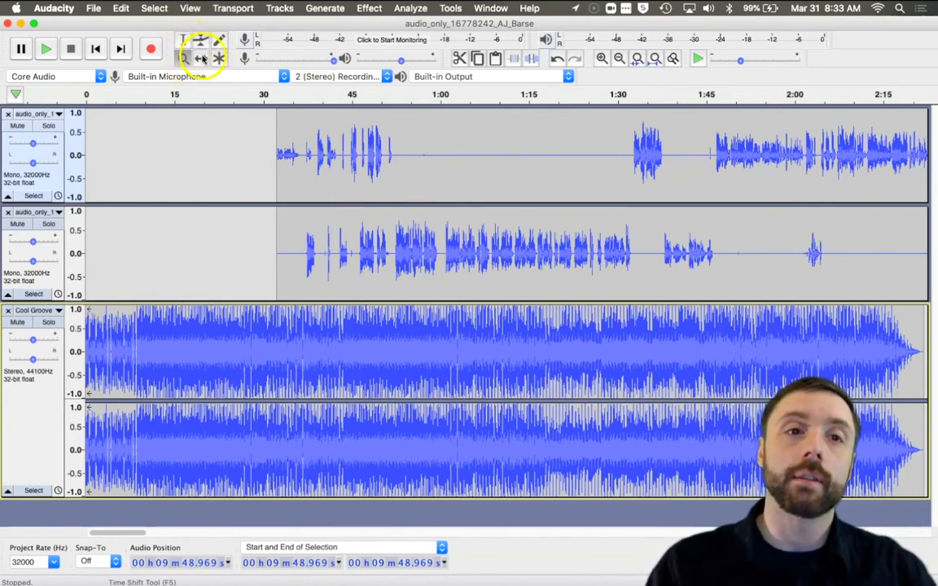
click(183, 59)
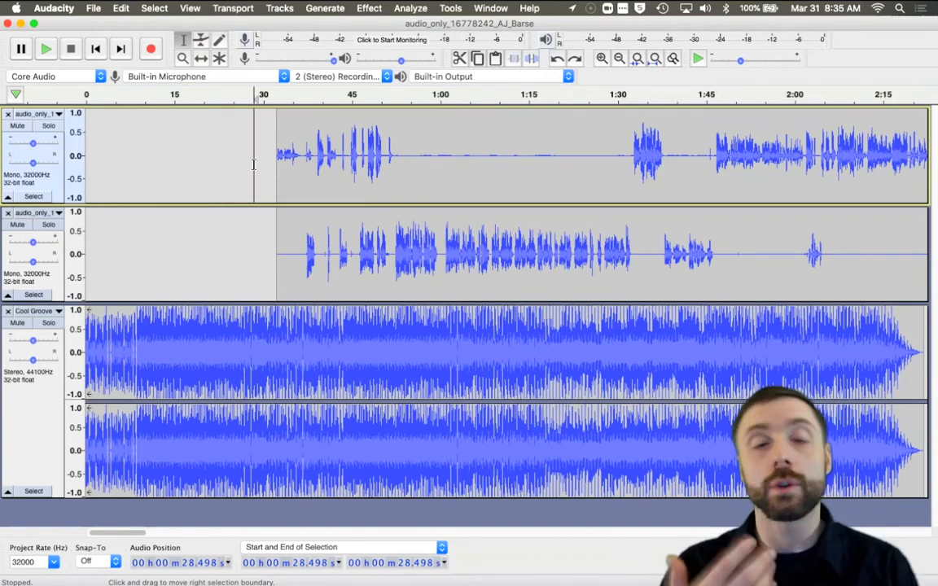
Step: Delete a section from about 0:31 to 1:42 in the first speaker track only, then undo it
drag(273, 160, 692, 161)
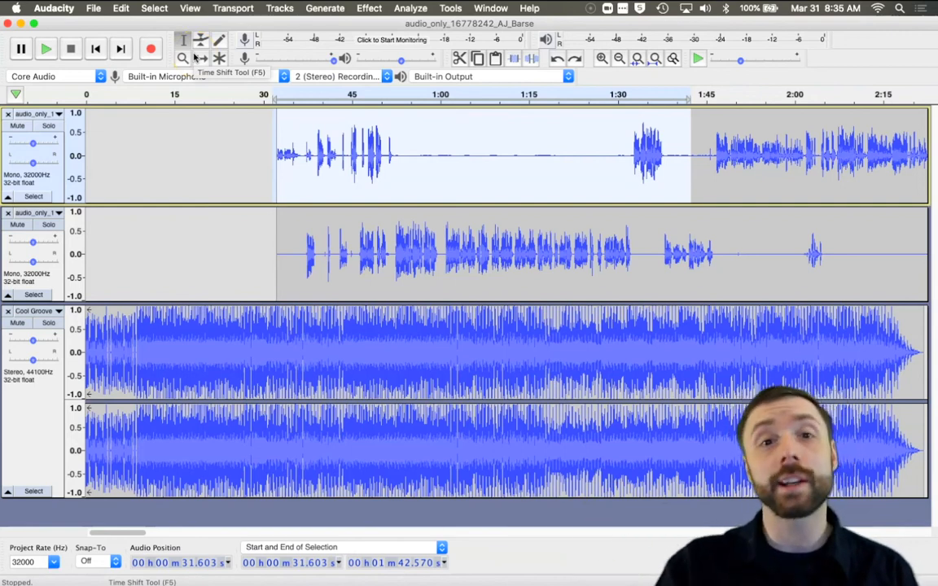
key(BackSpace)
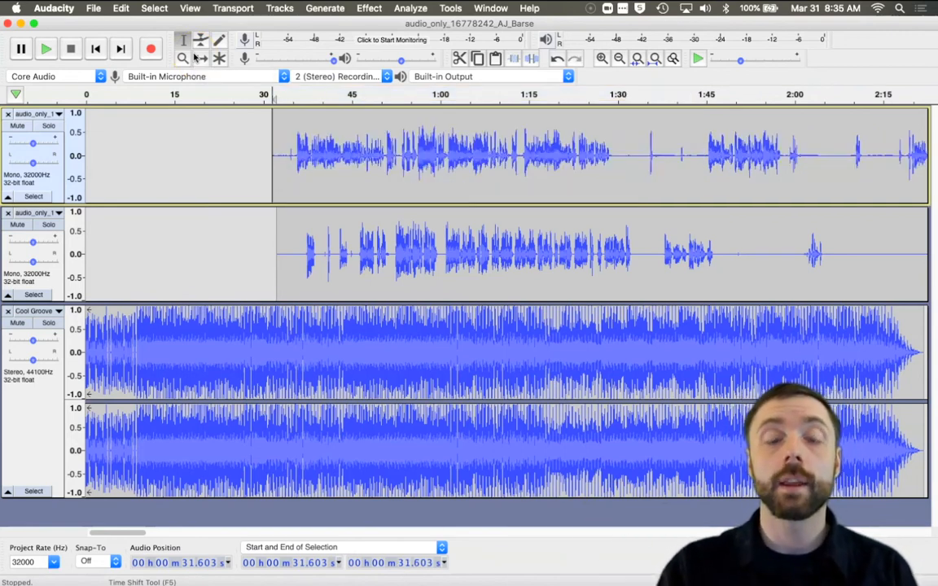
drag(269, 218, 636, 242)
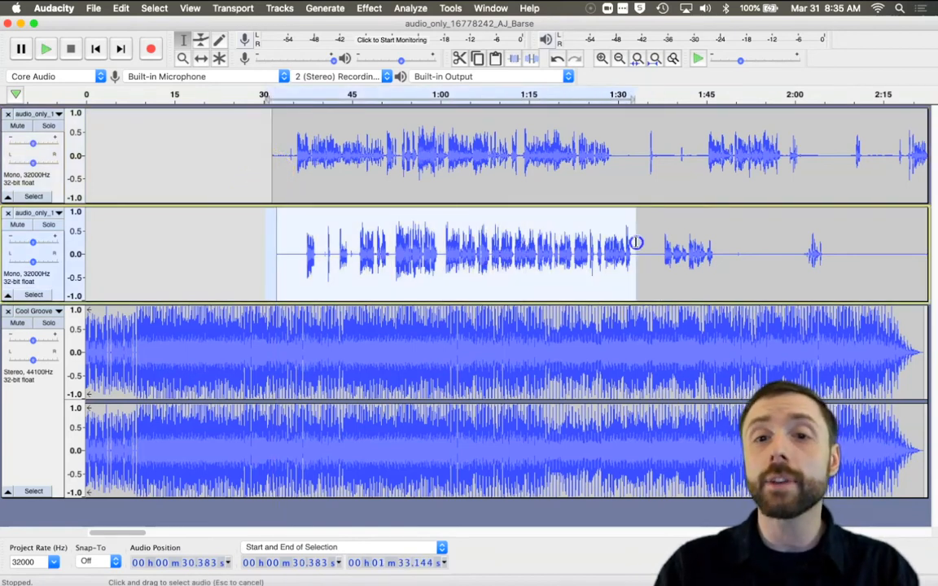
key(BackSpace)
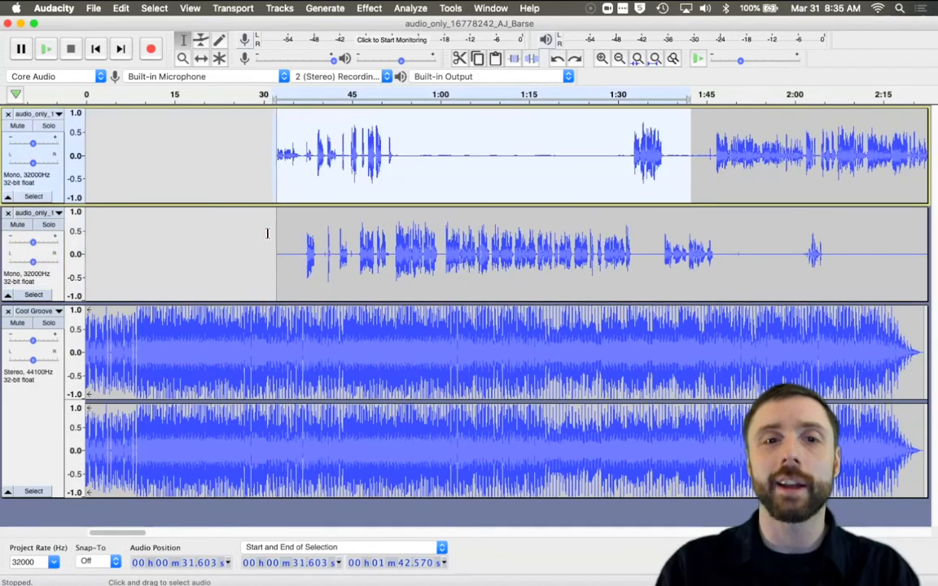
Step: Select from about 0:30 to 1:46 across both speaker tracks and delete that section
click(253, 144)
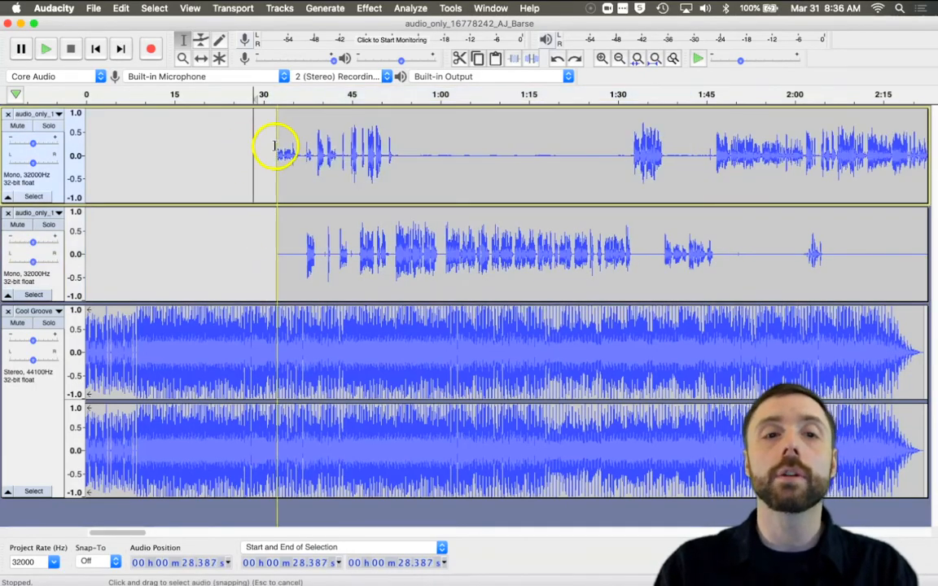
drag(268, 145, 716, 240)
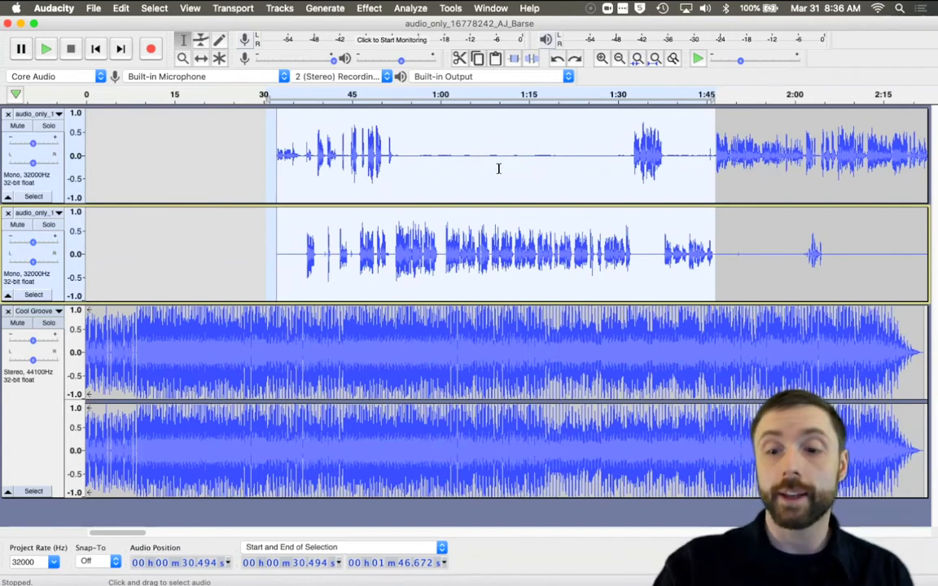
key(Delete)
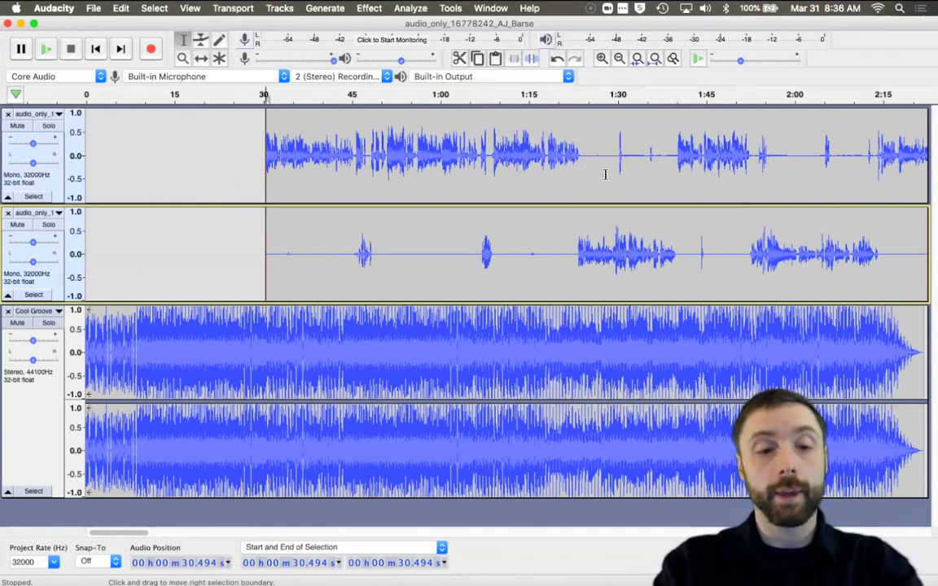
Step: Zoom out, select the speaker tracks from the speech start to about 2:35, and delete that section
key(super+3)
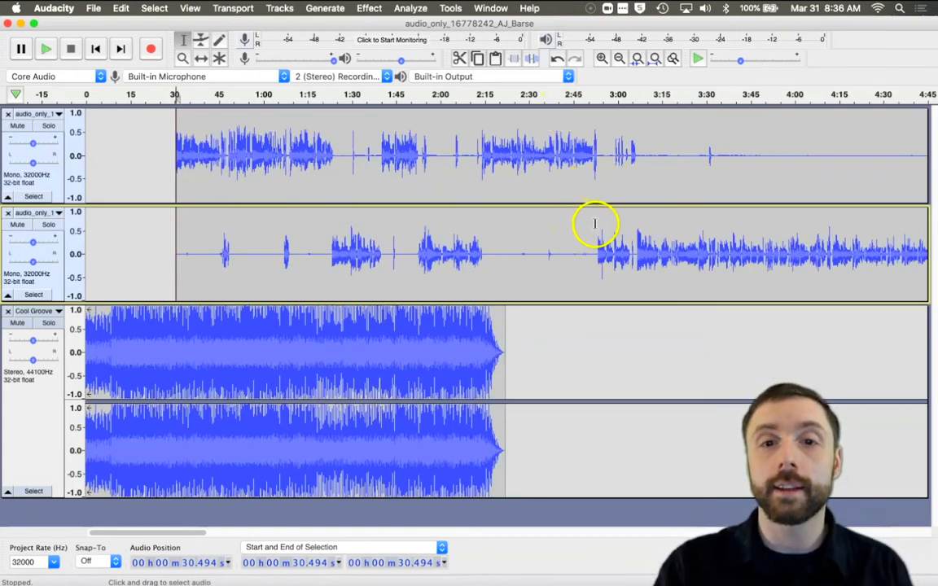
drag(595, 224, 577, 225)
drag(536, 230, 128, 124)
key(Delete)
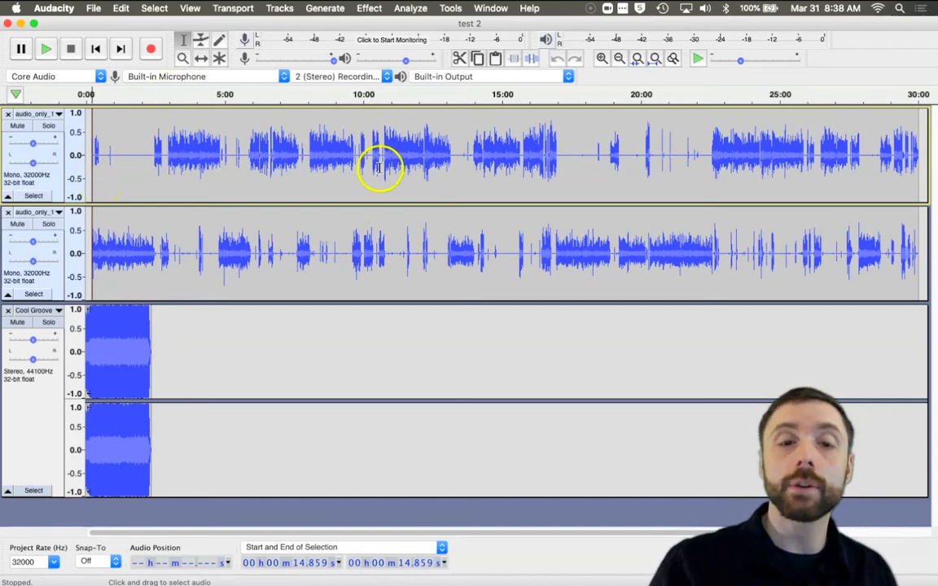
click(94, 8)
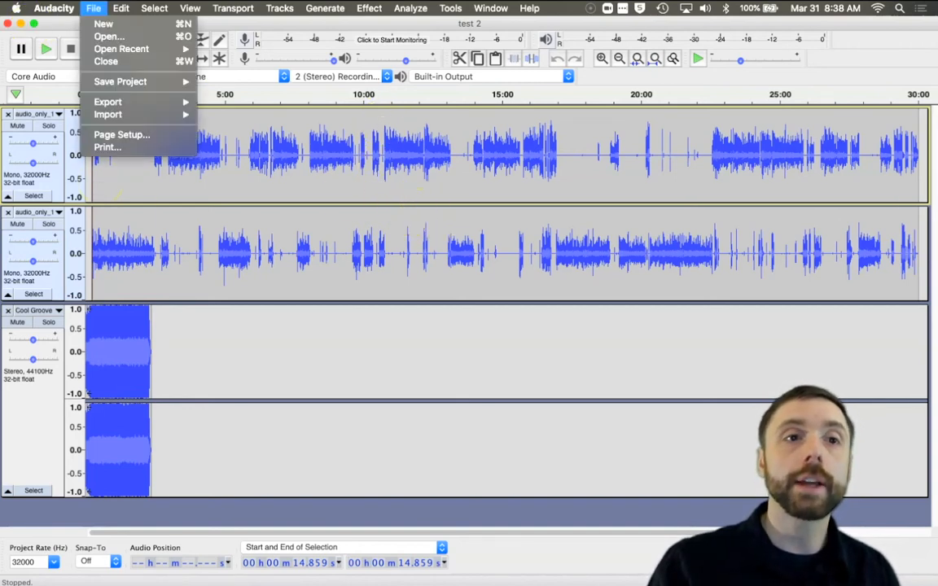
mouse_move(147, 82)
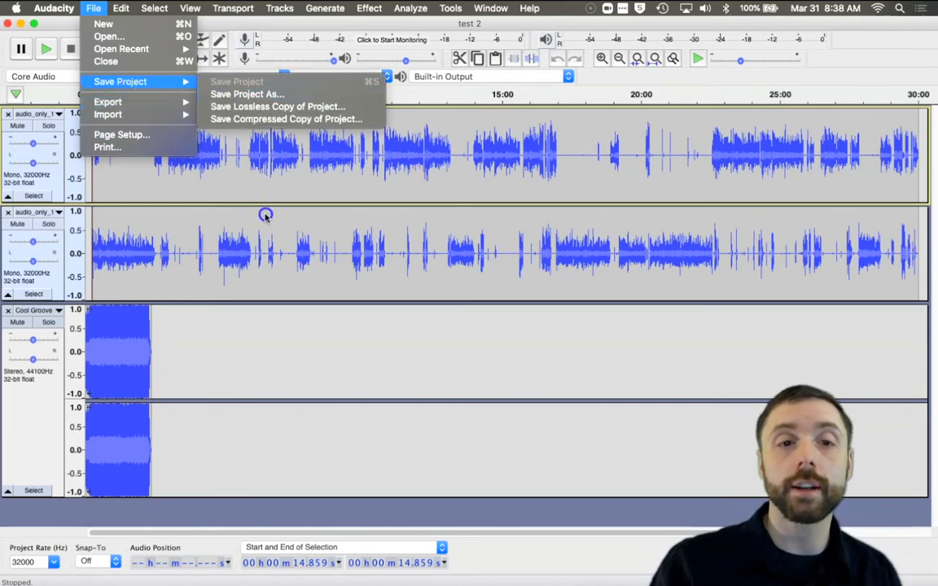
click(323, 314)
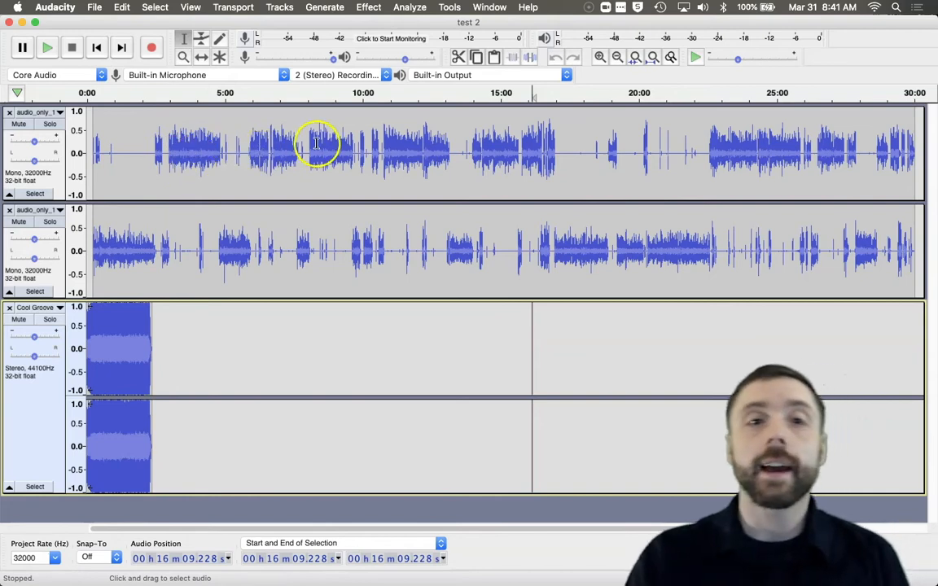
Step: Play the project from around 8:00 and 6:00 to review the speaker tracks
click(305, 102)
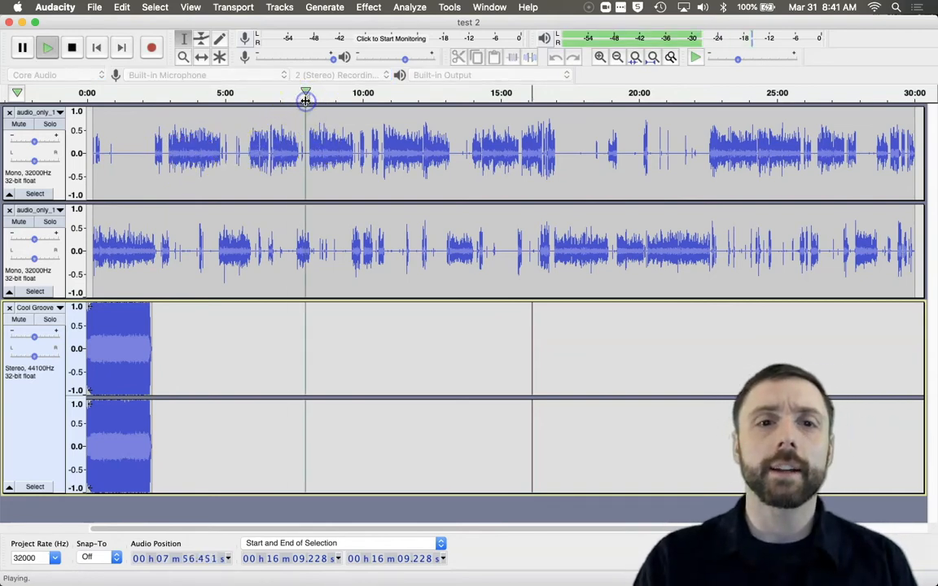
key(space)
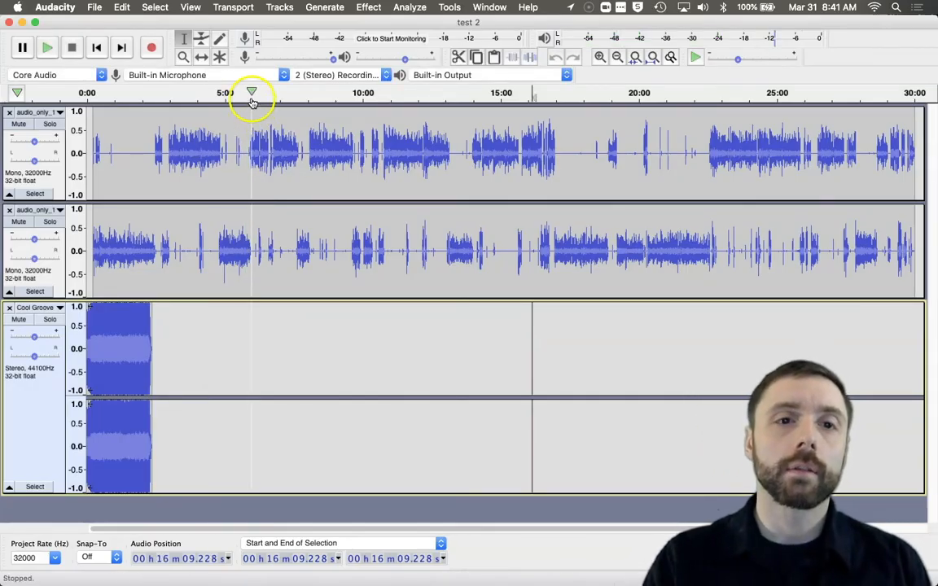
click(252, 98)
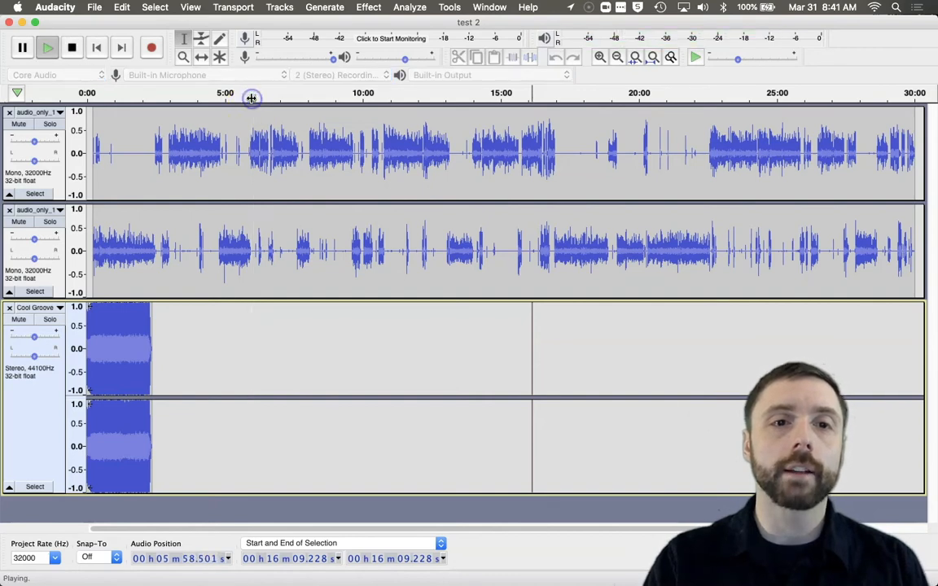
click(251, 96)
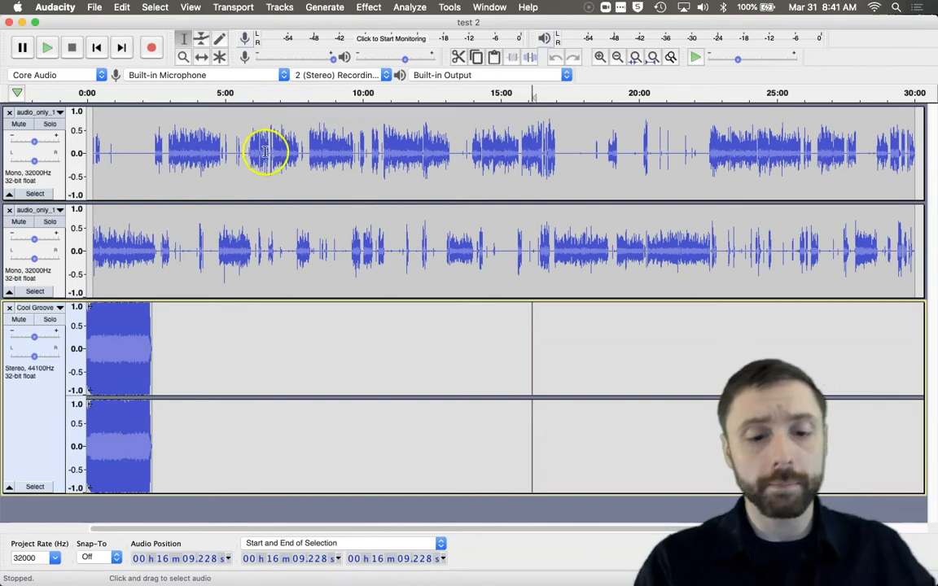
Step: Zoom in, delete the section from about 4:50 to 5:58 in both speaker tracks, then undo the deletion
click(183, 58)
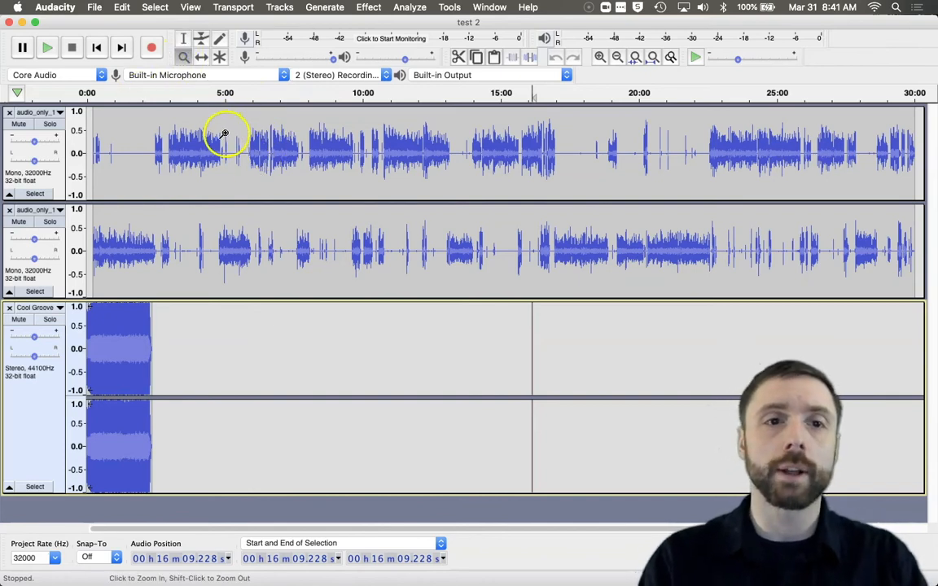
click(270, 144)
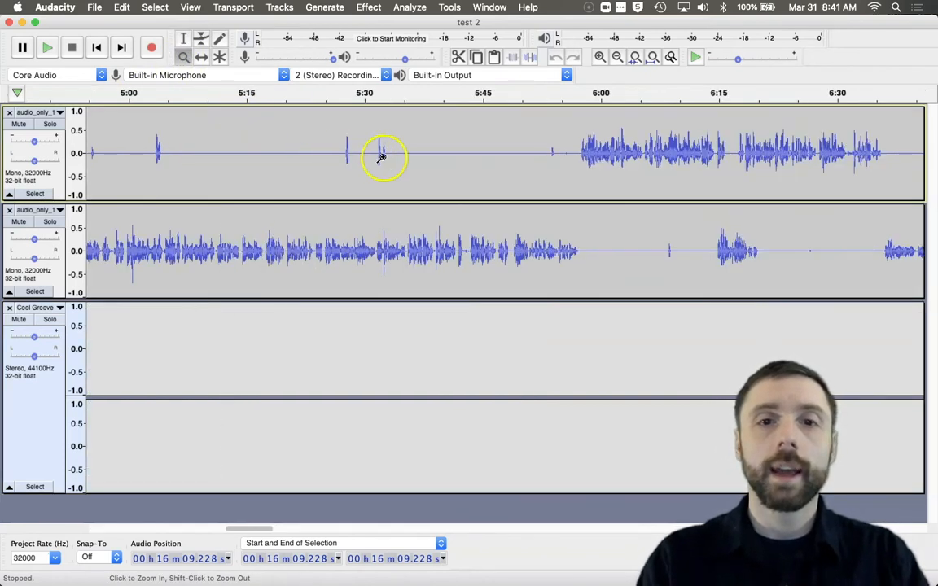
click(183, 38)
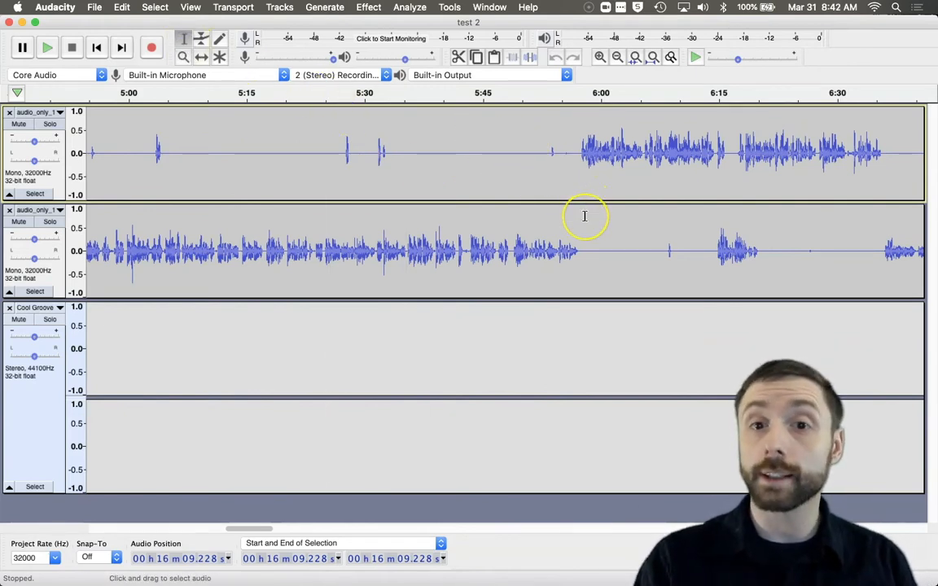
drag(587, 222, 222, 178)
key(Delete)
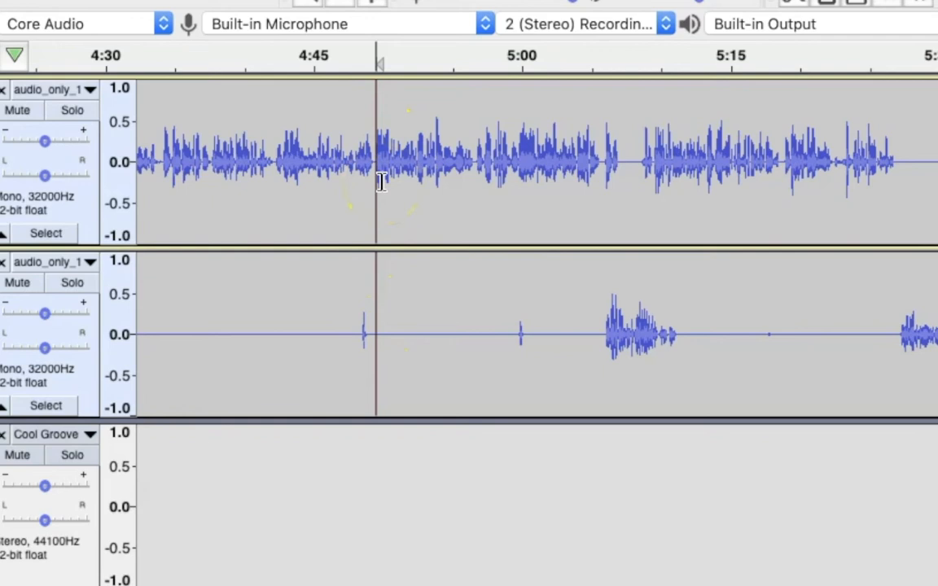
click(414, 314)
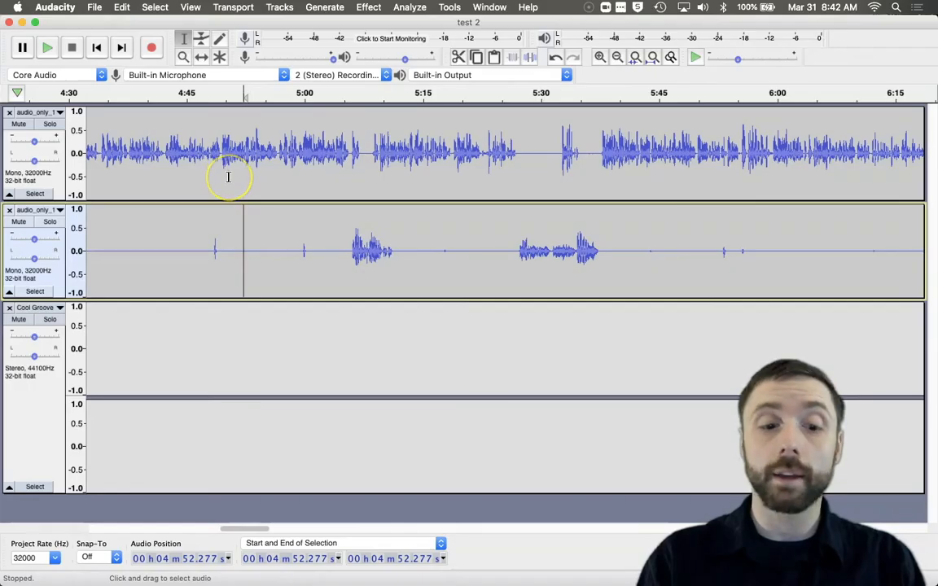
key(super+z)
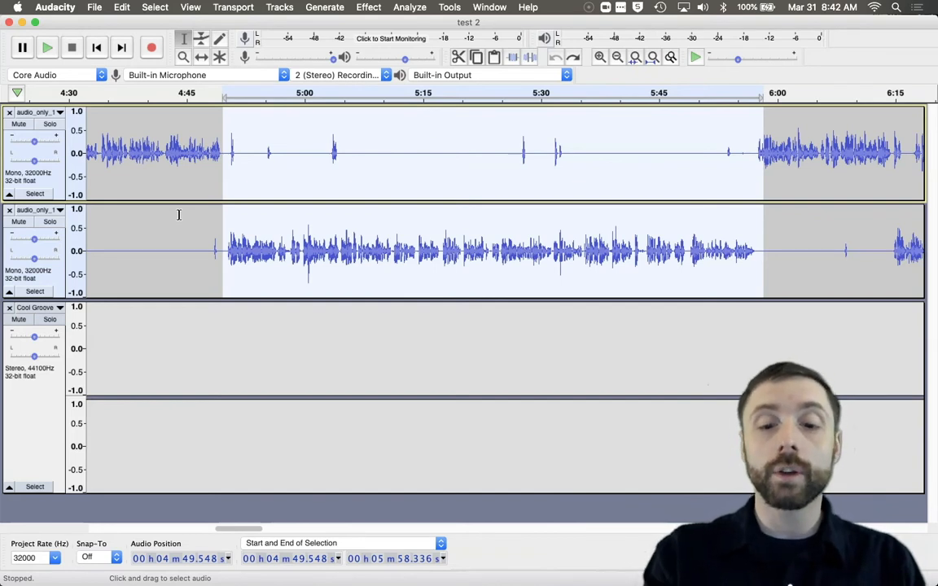
Step: Split the selected 4:50 to 5:58 section into its own clip in both speaker tracks
key(super+i)
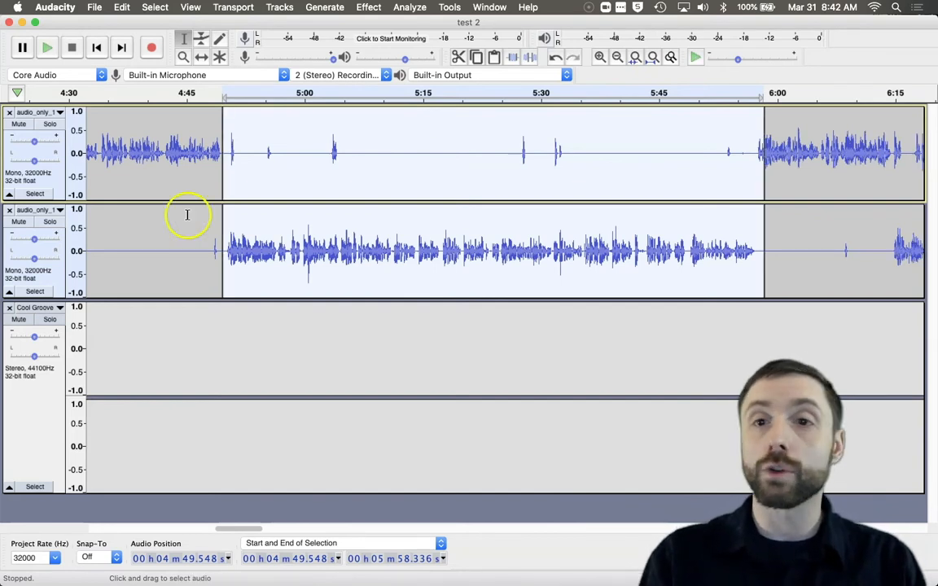
click(174, 262)
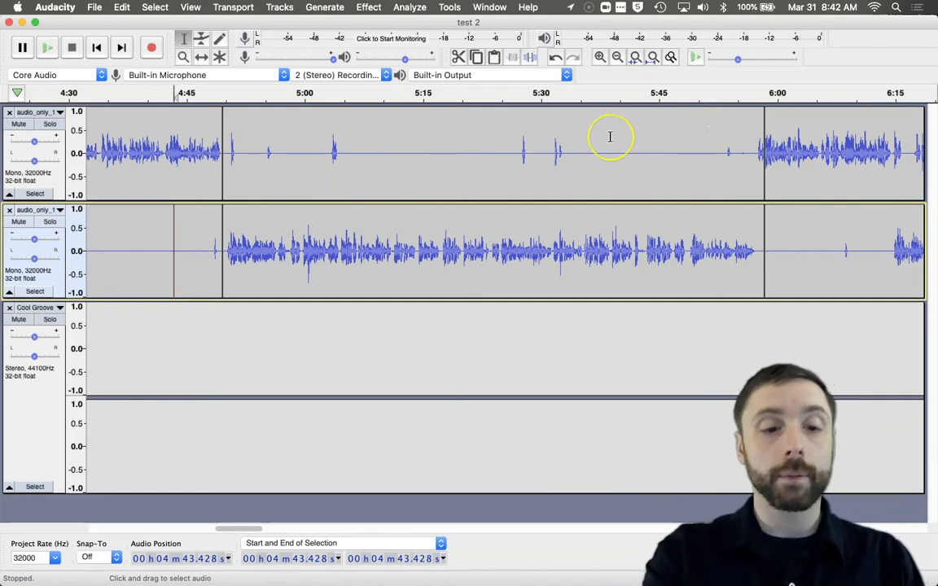
Step: Zoom out and, with Time Shift, move the later speech right and slide the split-out clip to leave gaps around it
key(super+1)
key(super+1)
key(super+2)
key(super+3)
key(super+3)
key(super+3)
key(super+3)
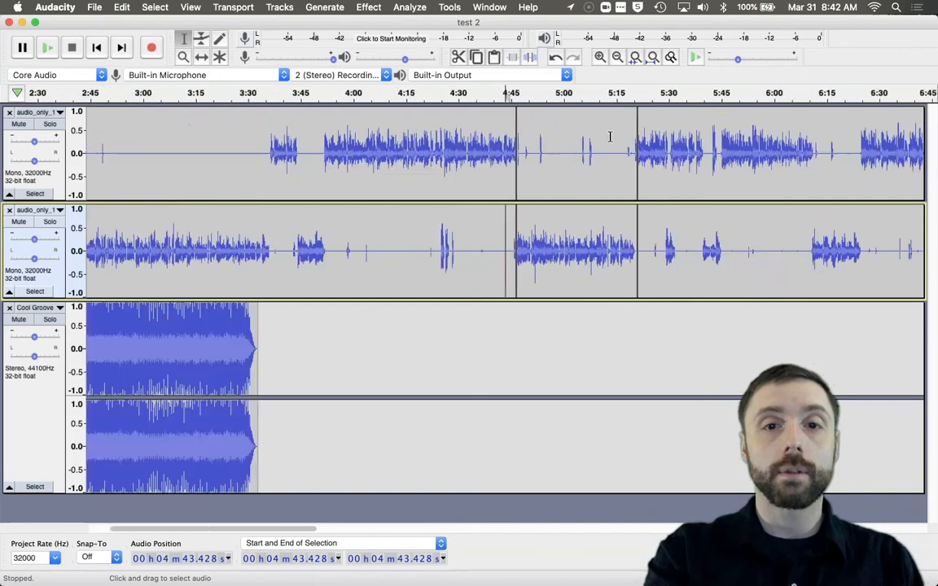
key(super+3)
key(super+3)
key(super+3)
key(super+3)
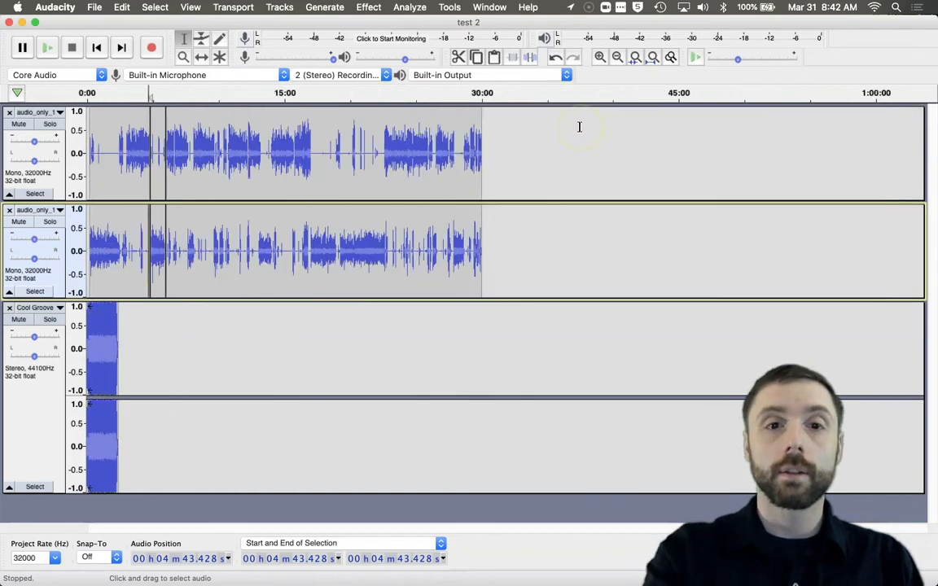
click(202, 56)
drag(198, 151, 276, 151)
drag(237, 216, 316, 217)
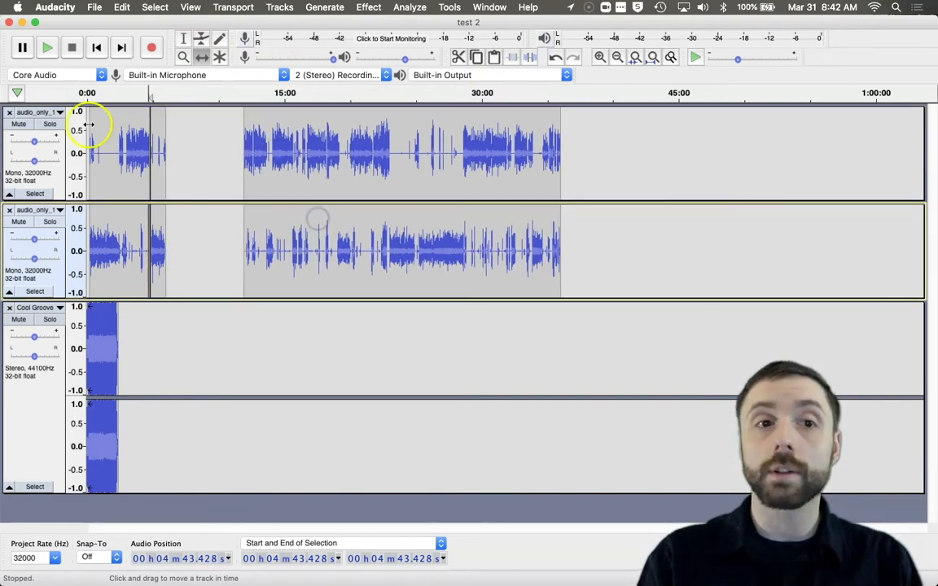
drag(162, 145, 196, 149)
drag(159, 216, 196, 217)
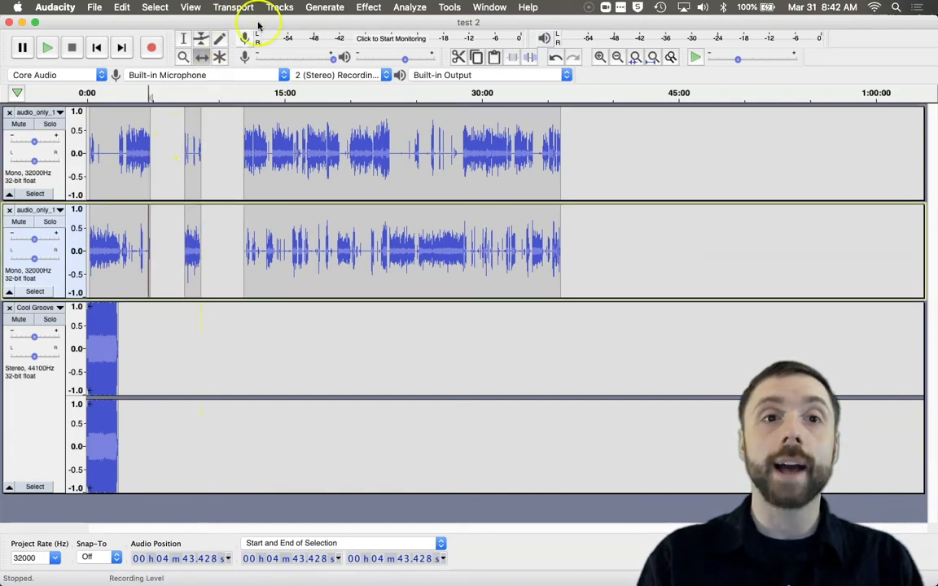
Step: Turn on Sync-Lock Tracks and fine-tune the positions of the split-out clip and later speech in the speaker tracks
click(280, 6)
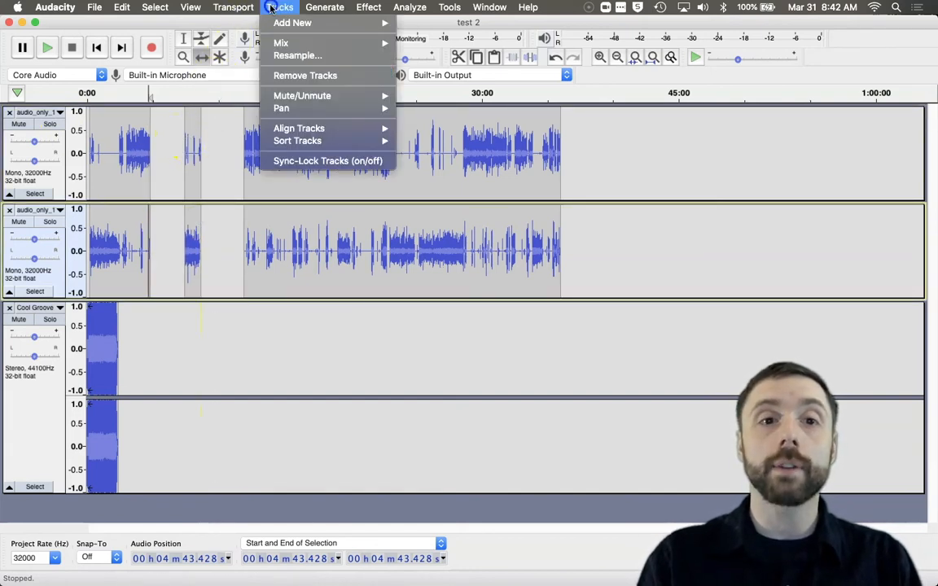
click(302, 163)
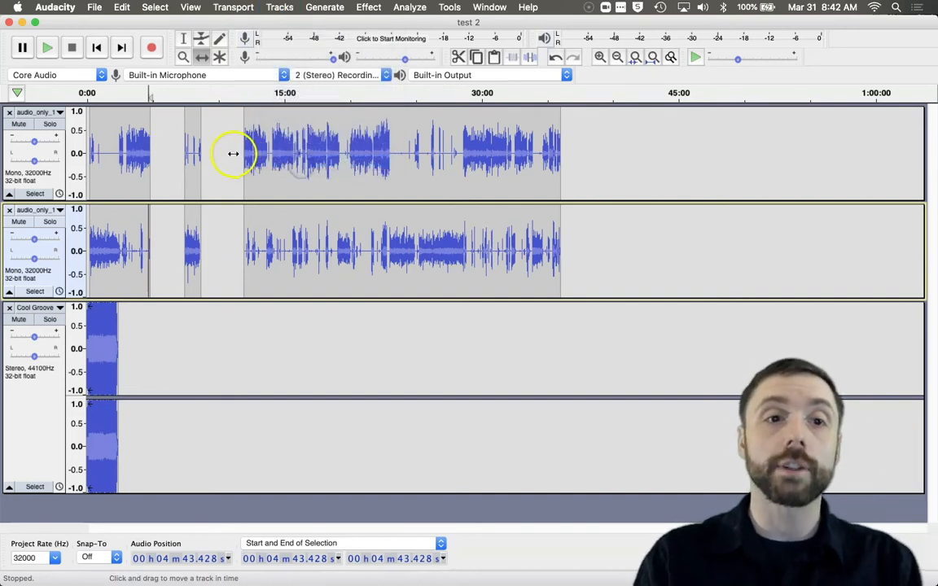
drag(194, 149, 183, 157)
mouse_move(291, 155)
mouse_down()
mouse_move(300, 154)
mouse_move(289, 154)
mouse_up()
drag(430, 191, 400, 192)
drag(244, 203, 291, 207)
drag(532, 206, 559, 219)
drag(291, 215, 288, 214)
drag(206, 167, 199, 165)
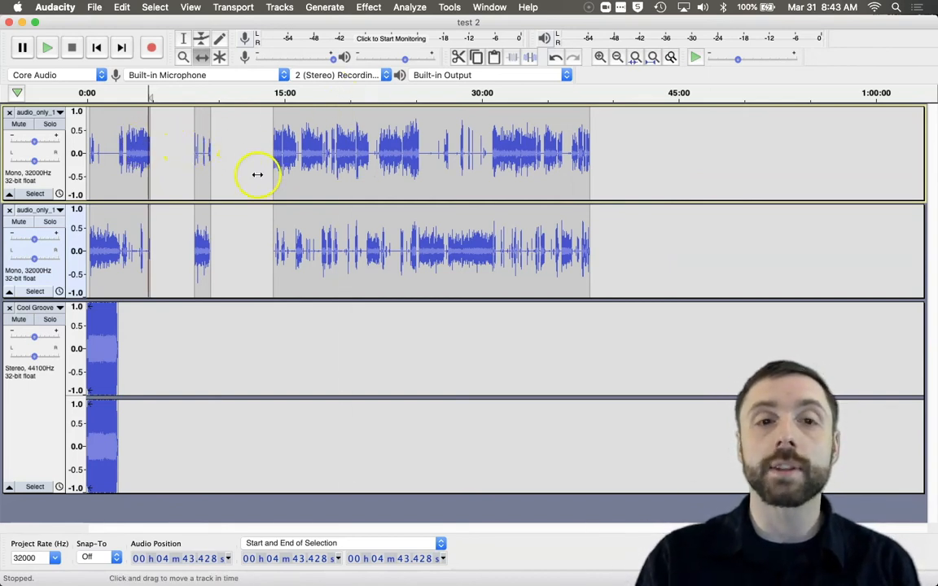
drag(213, 168, 215, 189)
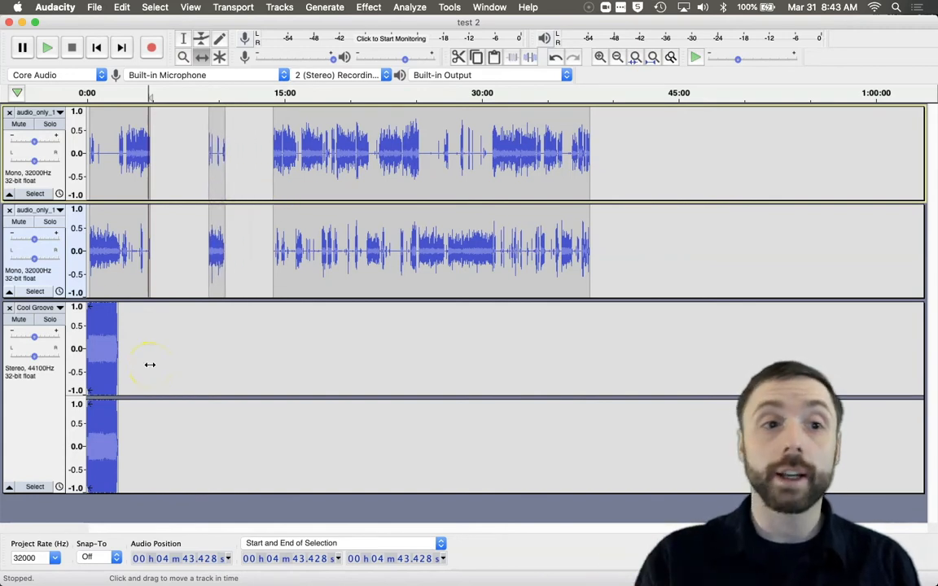
Step: Shrink the music track's height and add a new mono track below it, also reduced in height
drag(71, 493, 80, 384)
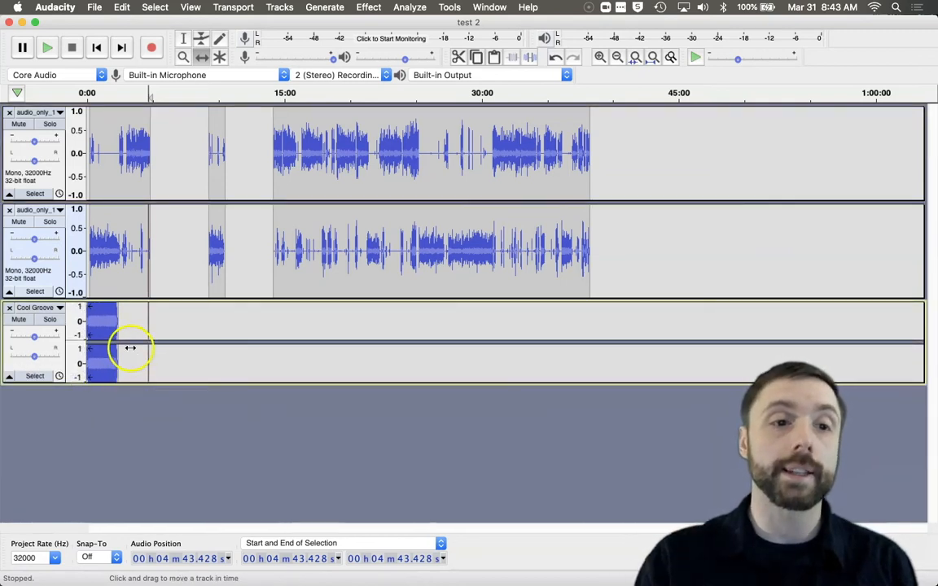
click(82, 429)
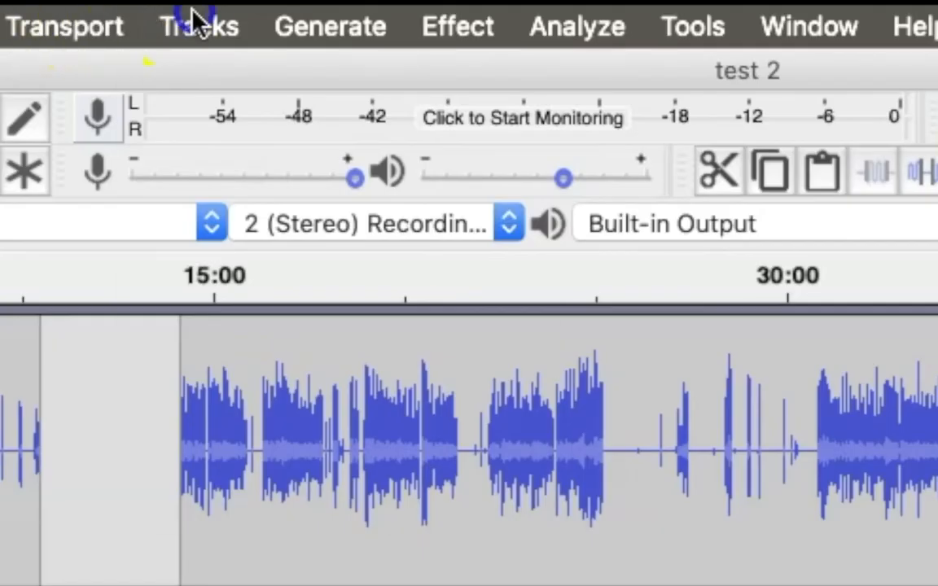
click(279, 6)
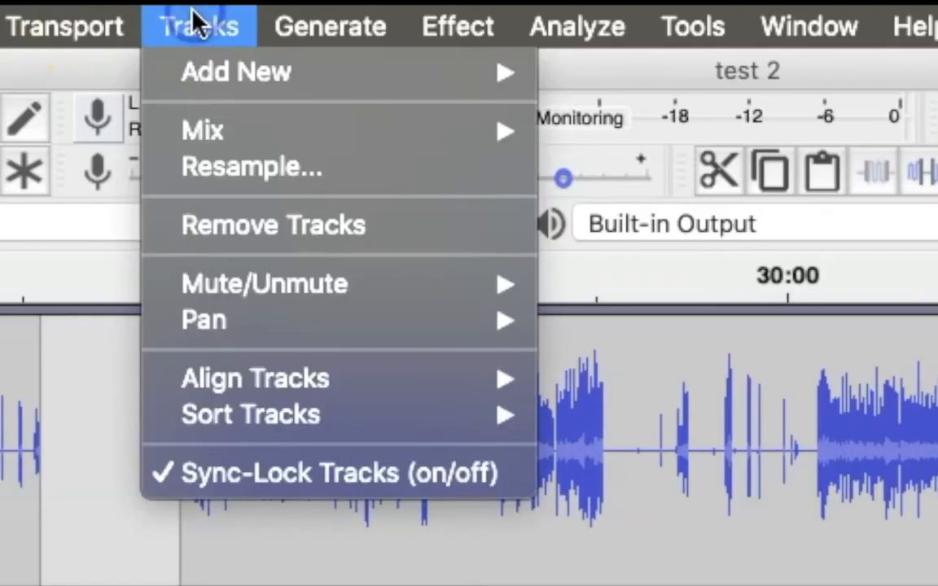
mouse_move(285, 25)
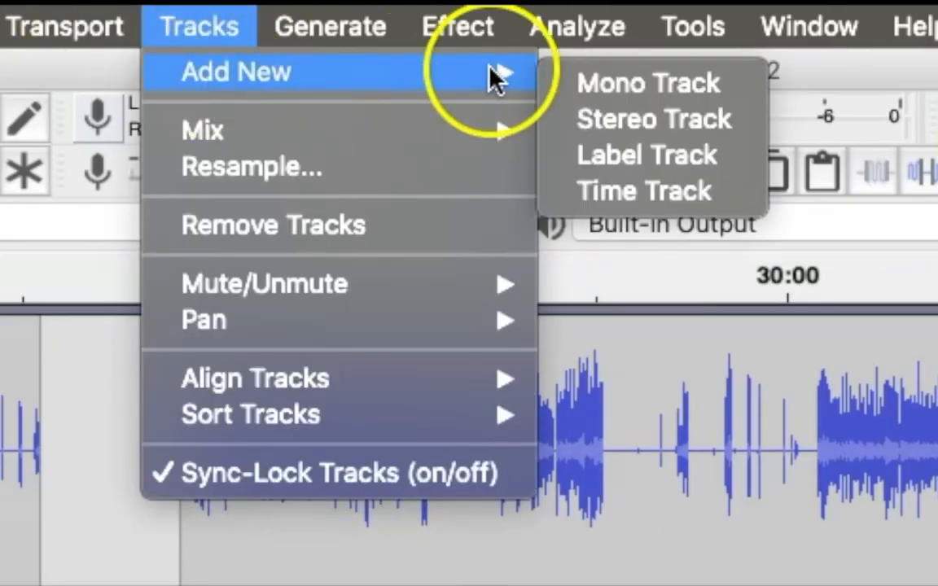
click(602, 87)
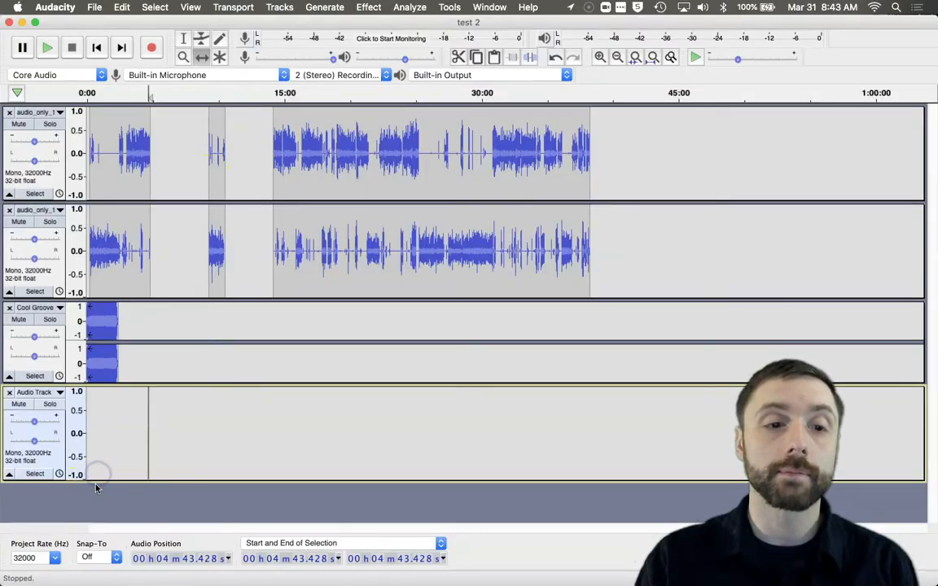
drag(97, 481, 94, 446)
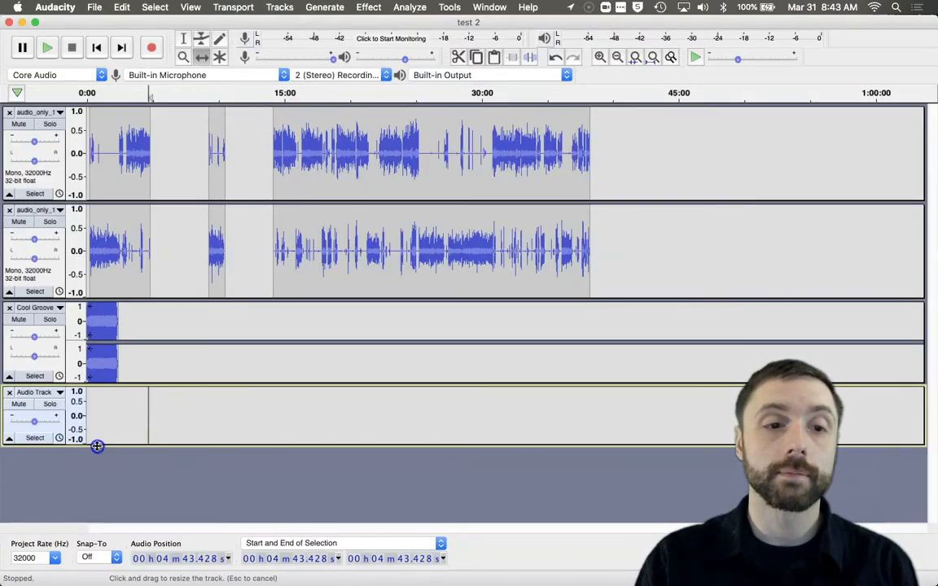
Step: Add a second new mono track
click(276, 7)
mouse_move(280, 23)
click(412, 29)
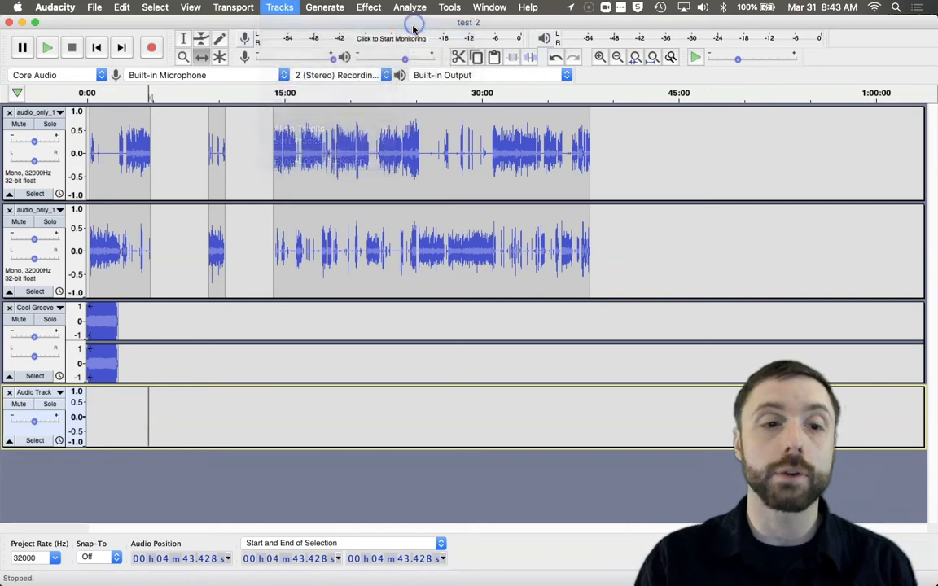
Step: Move the split-out clips into the new audio tracks and slide the remaining speech left to close the gap
drag(171, 505, 172, 483)
scroll(350, 342, up, 2)
drag(224, 174, 171, 450)
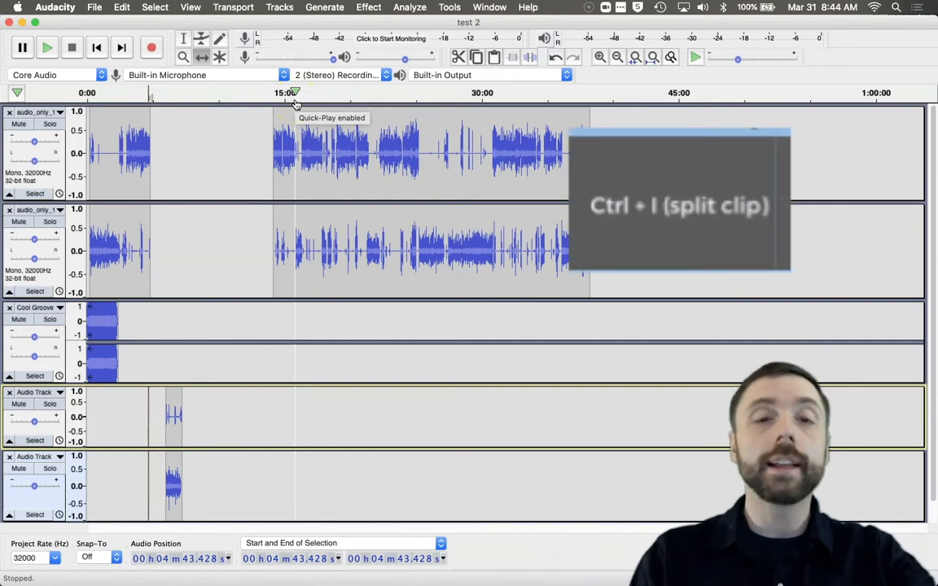
drag(376, 133, 248, 147)
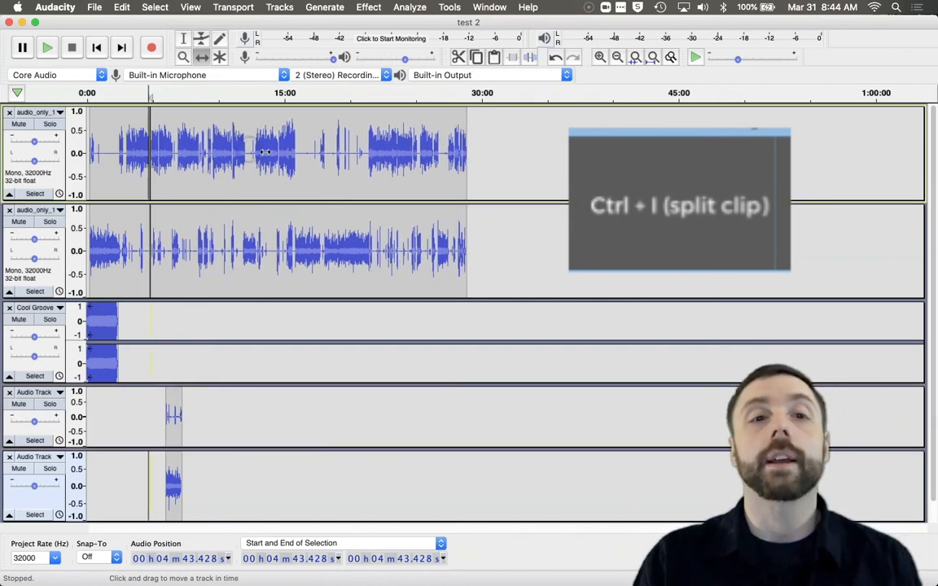
Step: Split both speaker tracks at about 21:00 with Split Clip
click(183, 39)
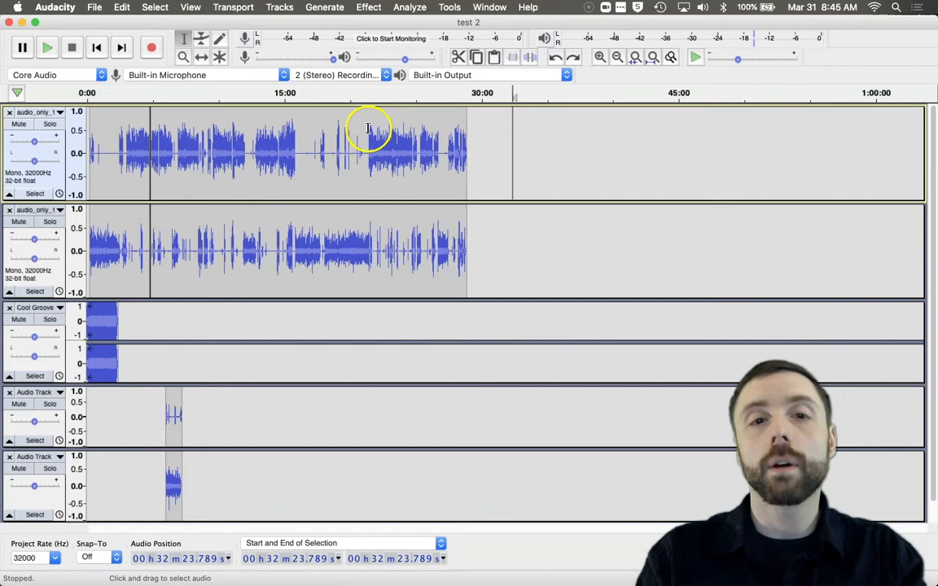
click(365, 123)
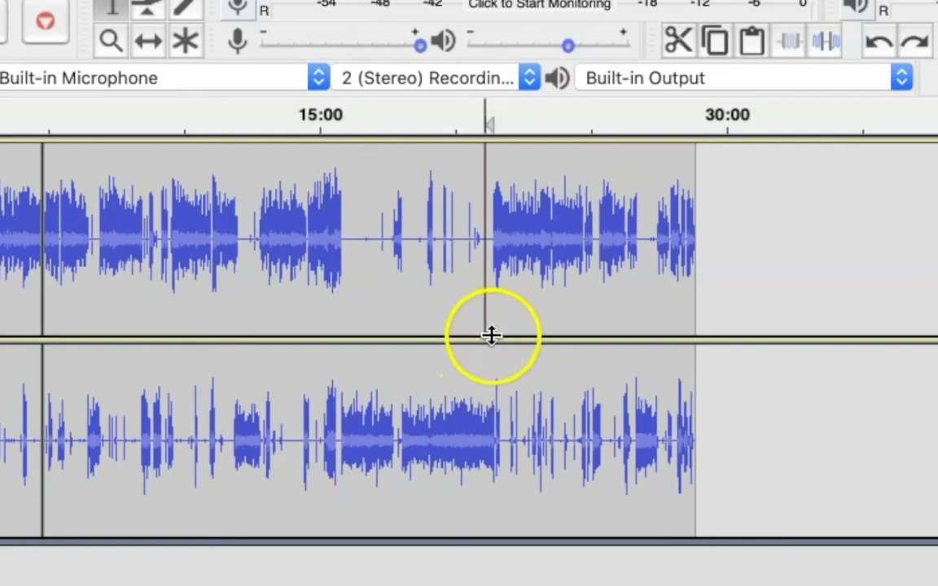
click(481, 360)
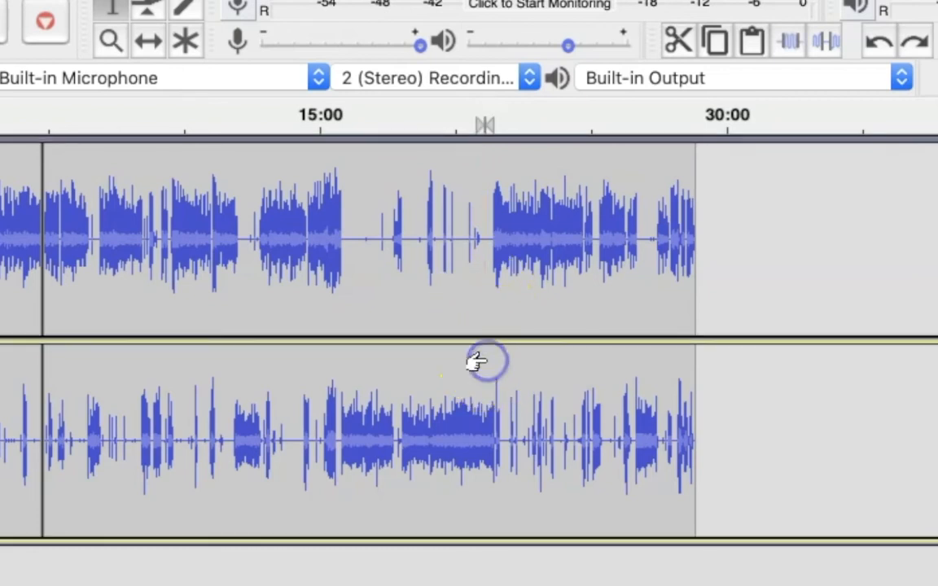
click(481, 278)
shift+click(482, 360)
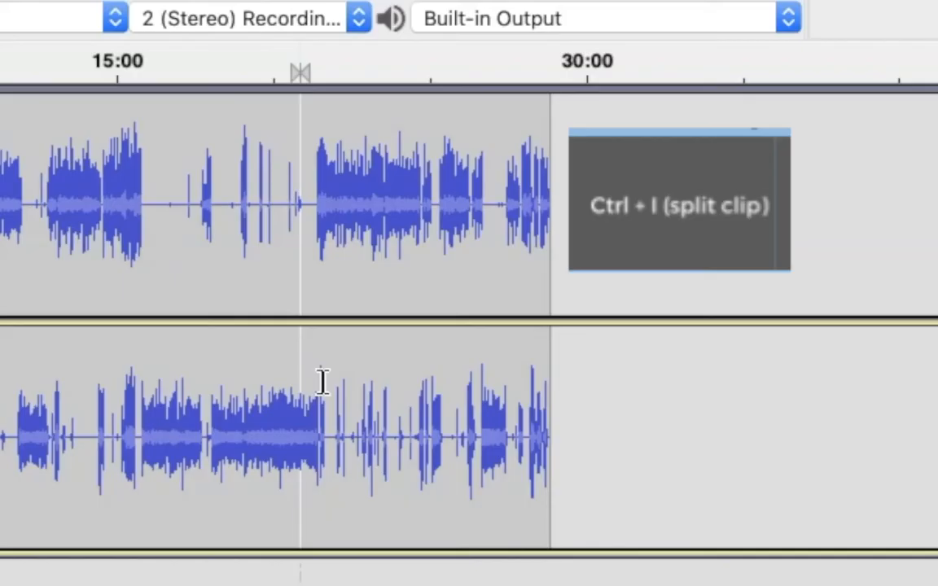
key(ctrl+i)
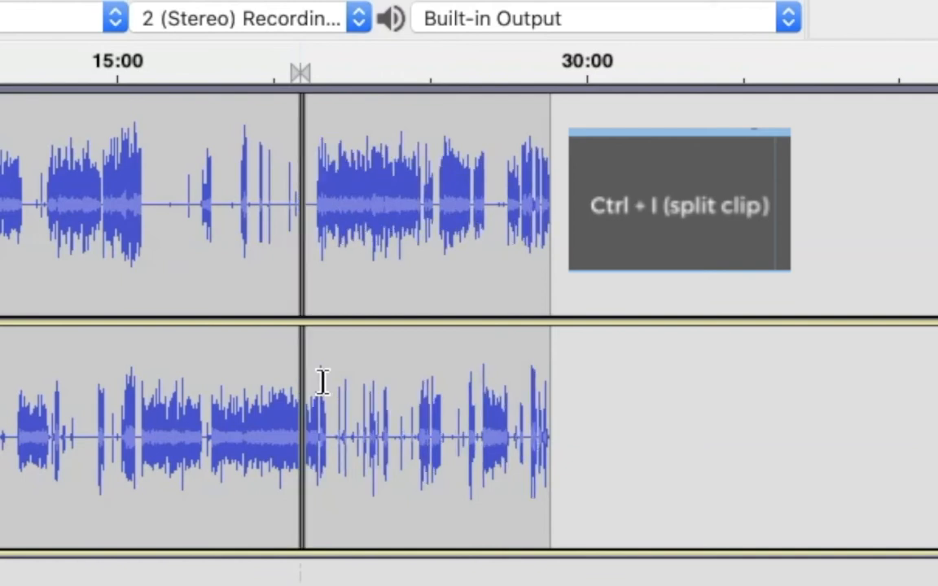
Step: Split a section from about 17:00 to 19:40 in the first speaker track into its own clip with Split Clip
click(316, 360)
click(308, 310)
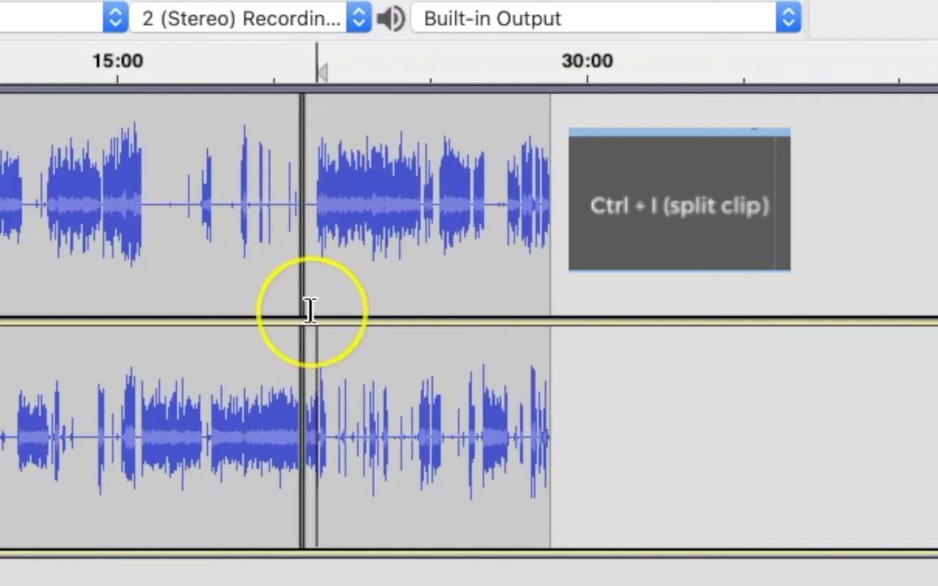
drag(310, 150, 348, 153)
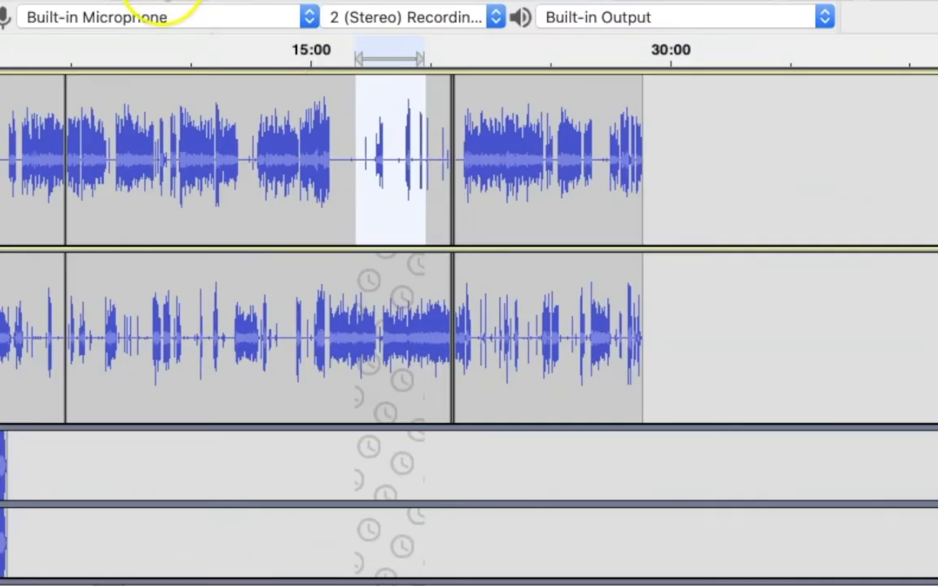
key(ctrl+i)
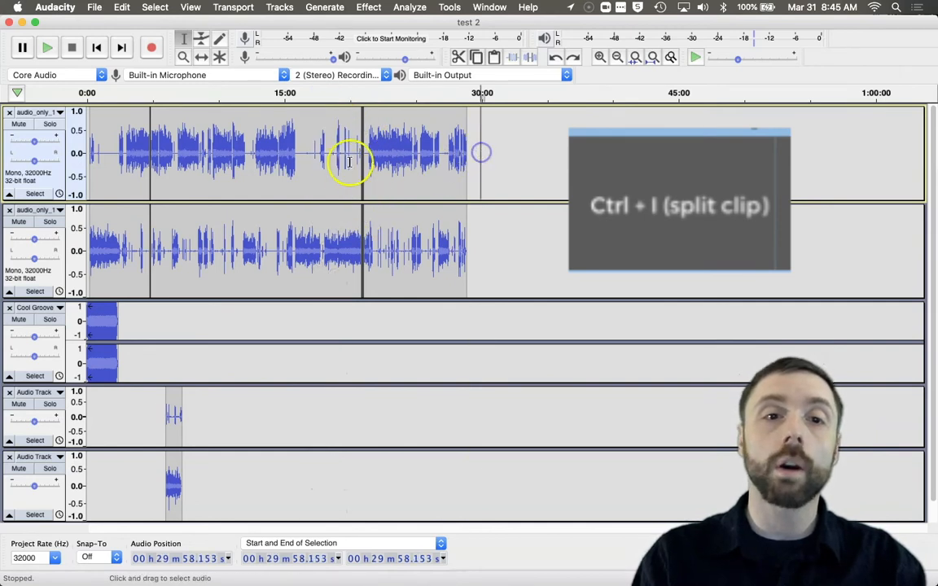
Step: Select both speaker tracks from about 16:50 to 20:21 and move those clips down into the two new audio tracks with Time Shift
click(308, 164)
mouse_move(308, 164)
mouse_down()
mouse_move(335, 177)
mouse_move(339, 213)
mouse_move(354, 217)
mouse_up()
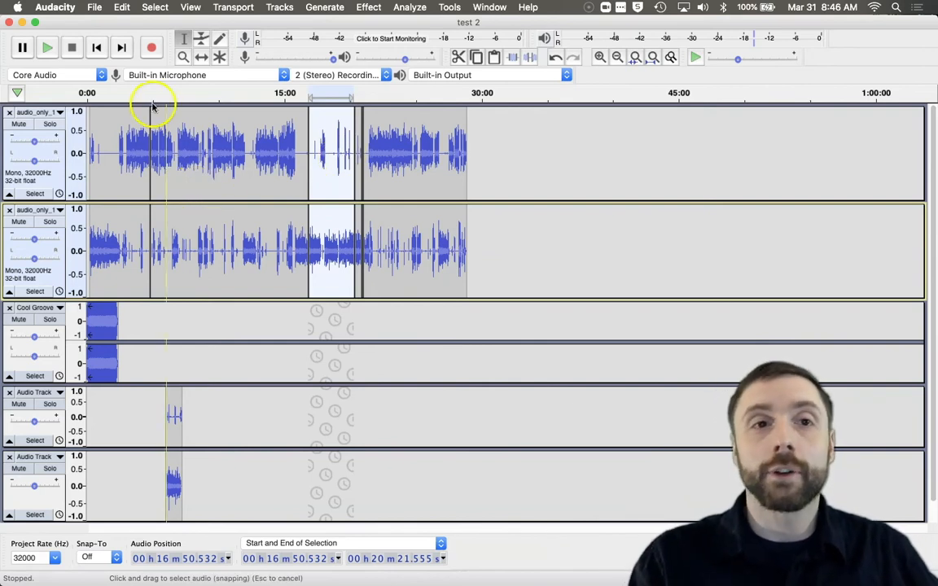
click(201, 58)
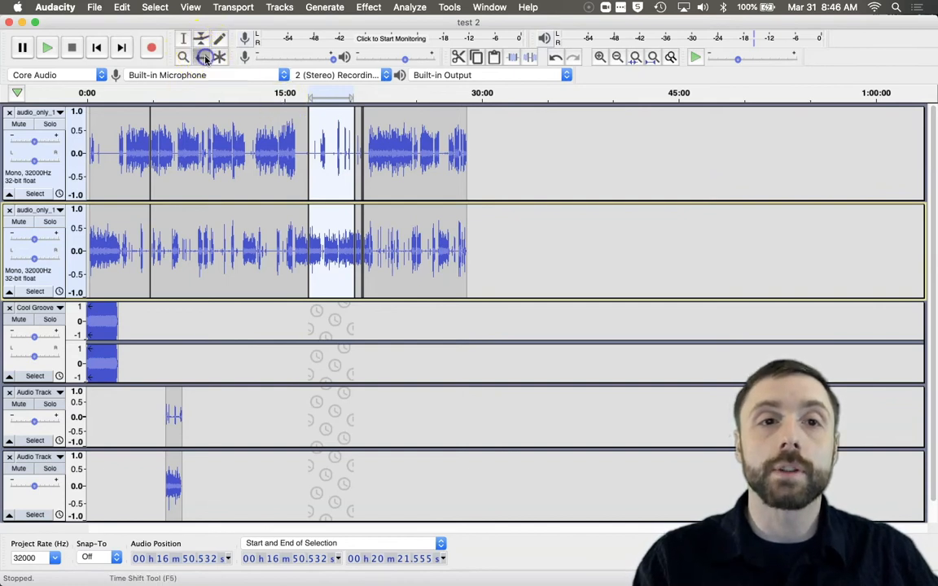
drag(324, 131, 322, 425)
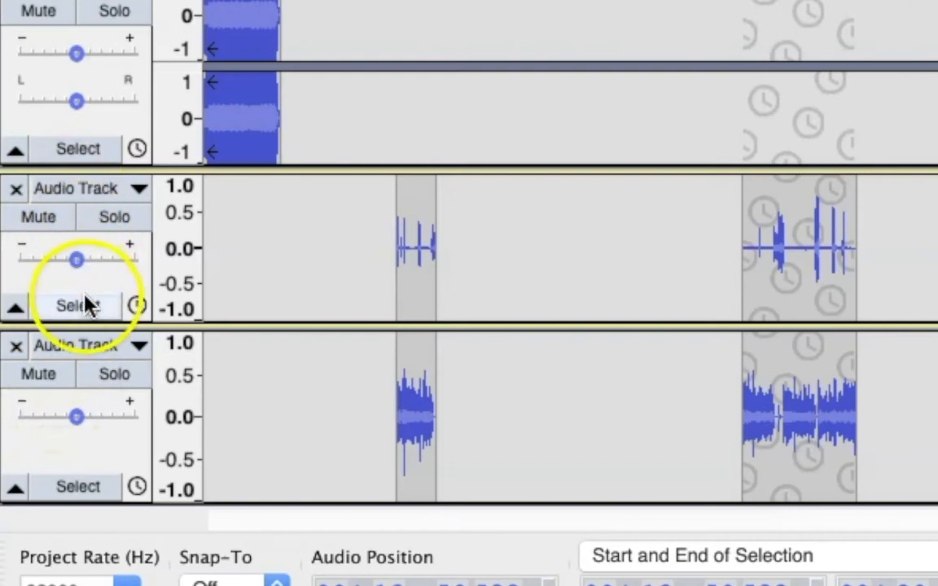
Step: Mute both new audio tracks that hold the split-out clips
scroll(76, 374, down, 1)
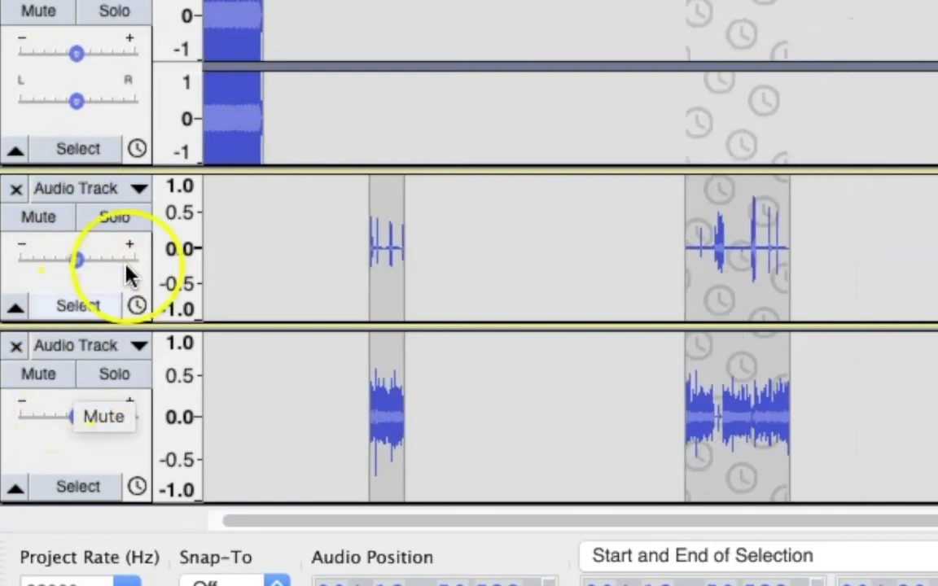
click(138, 309)
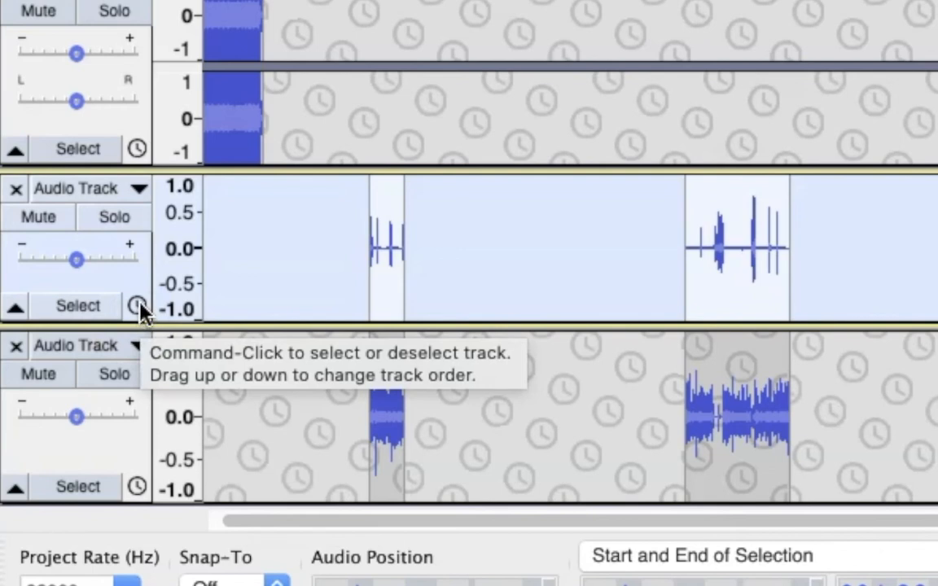
click(39, 217)
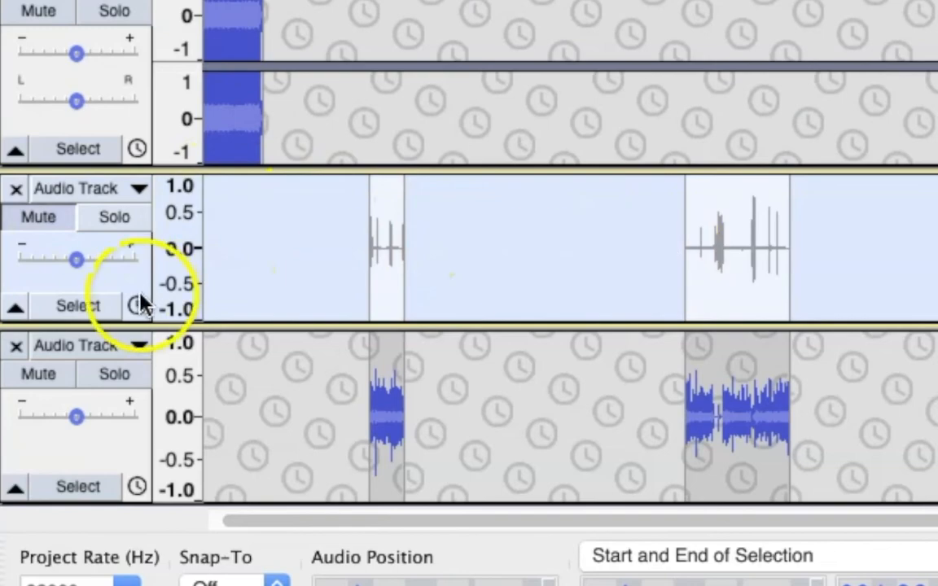
click(40, 376)
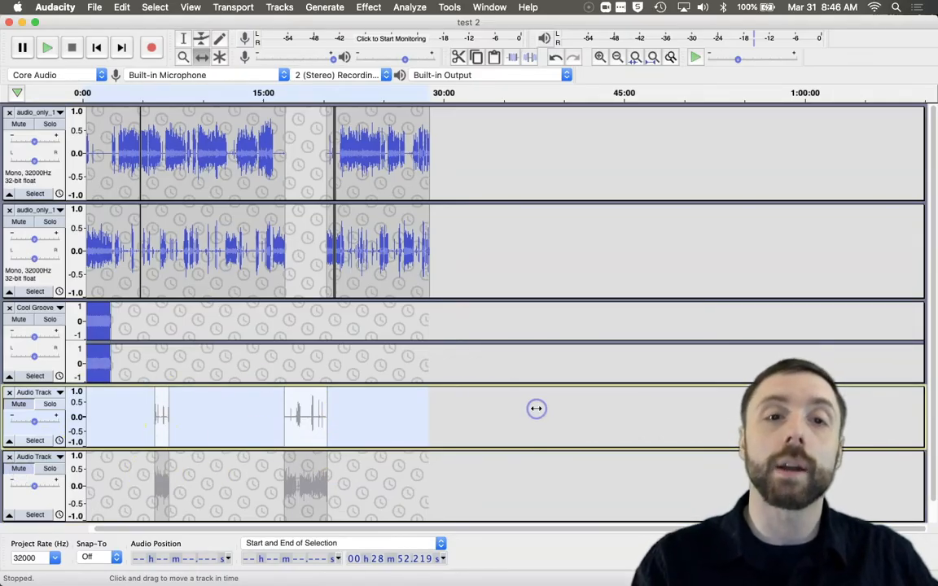
Step: Solo each speaker track in turn and audition sections of the recording
click(184, 39)
click(302, 154)
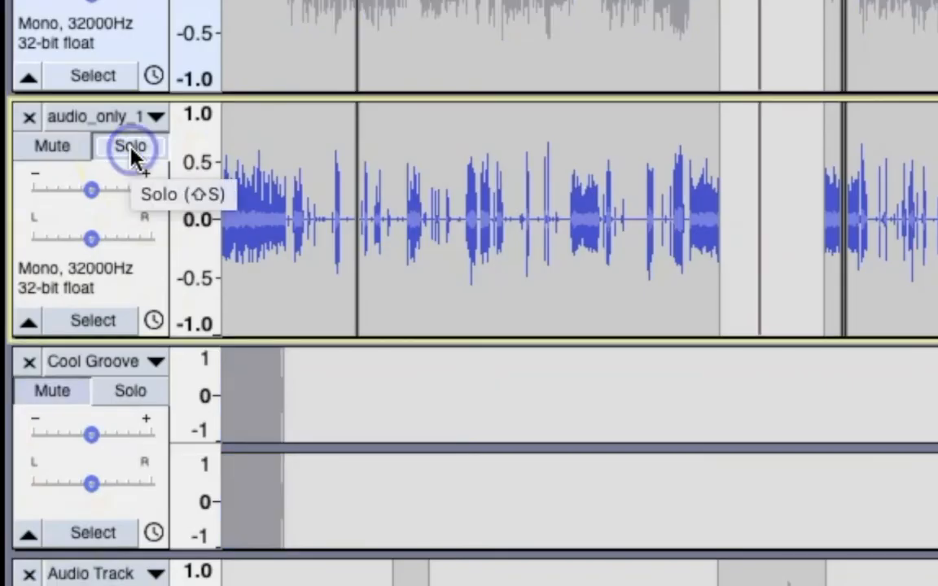
click(50, 222)
click(336, 254)
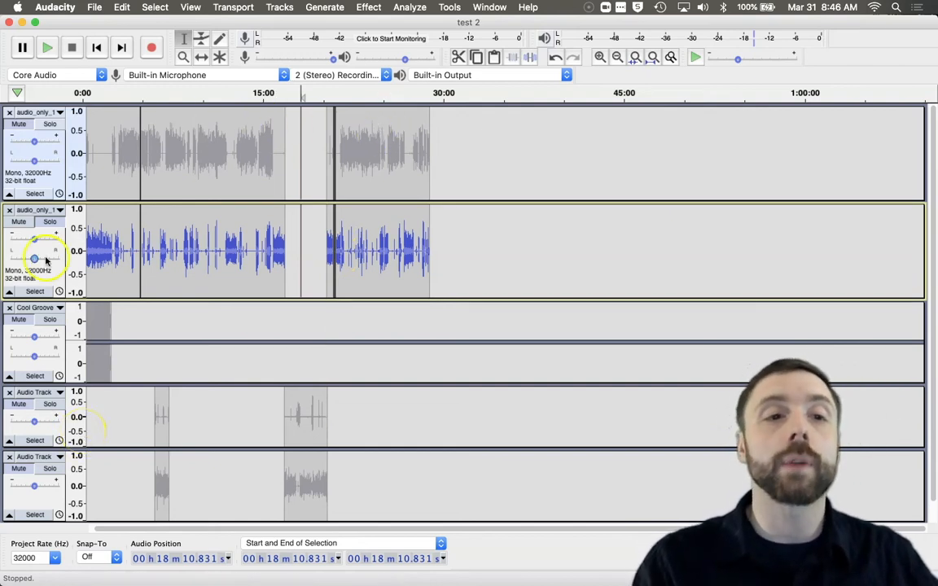
click(49, 126)
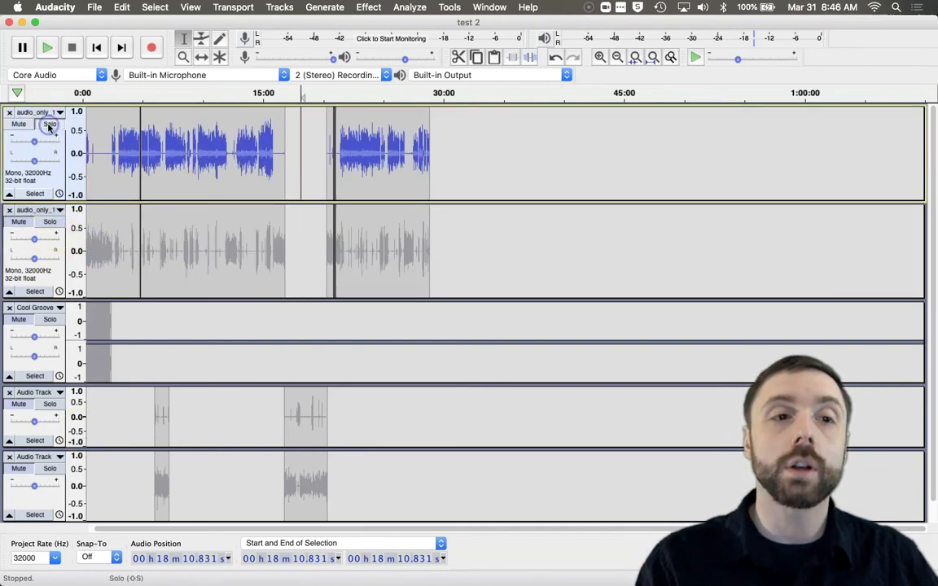
click(57, 223)
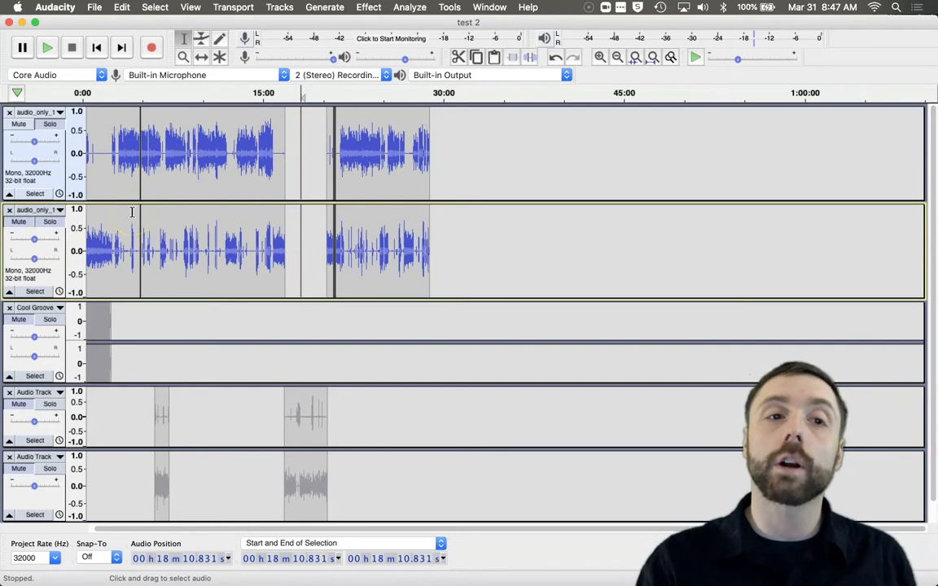
drag(105, 143, 193, 155)
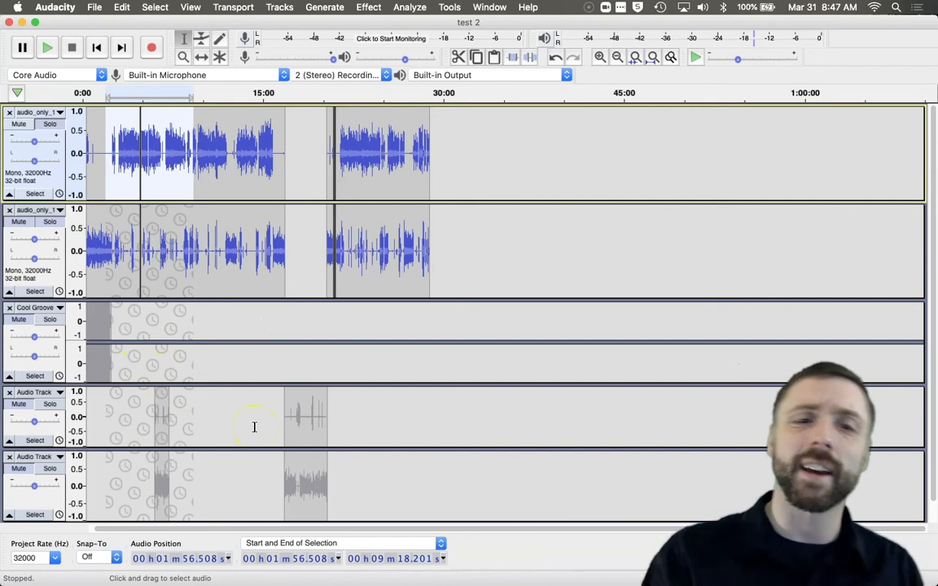
click(446, 345)
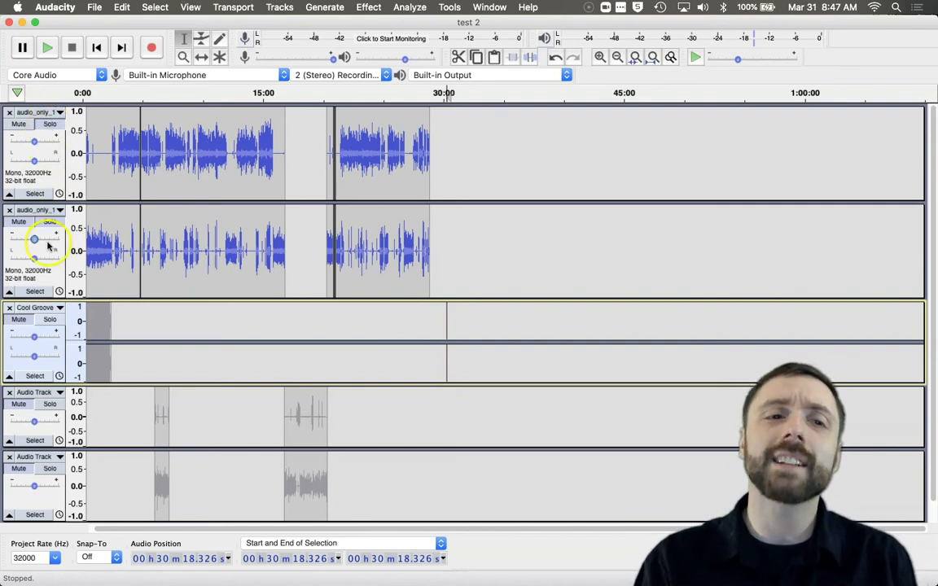
Step: Clear the solo on the speaker track and unmute the music and both new audio tracks
click(22, 224)
click(18, 320)
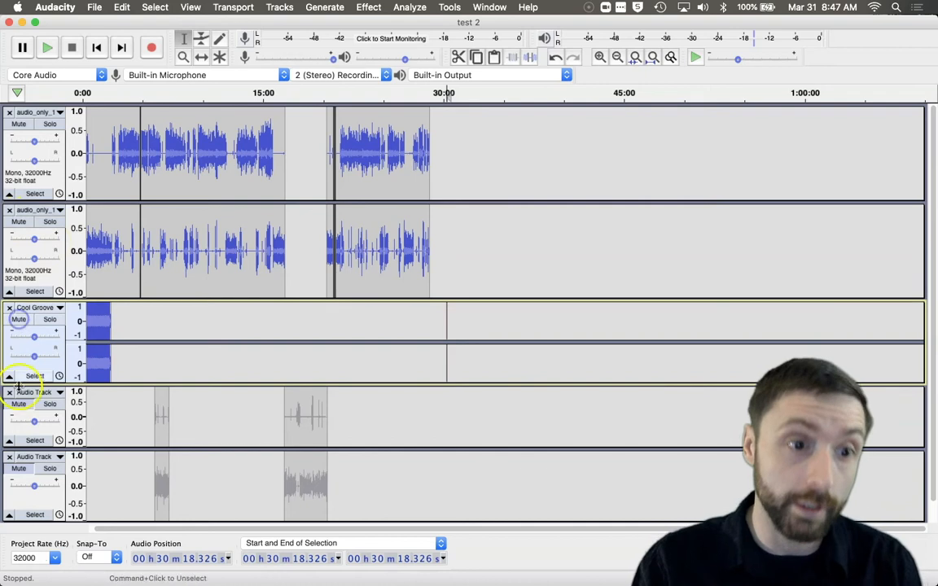
click(18, 404)
click(19, 469)
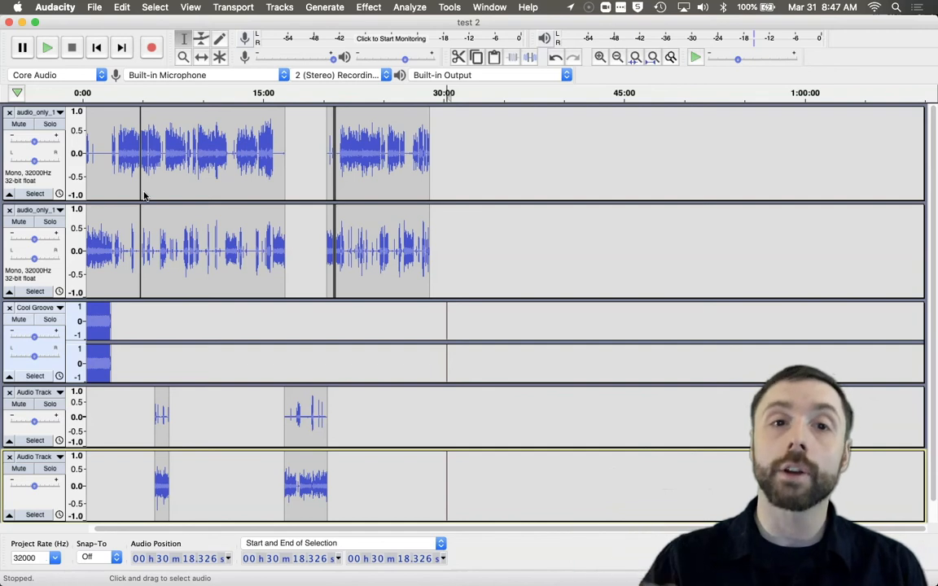
Step: Zoom into the first seconds of the project and enlarge the music track's height
click(183, 57)
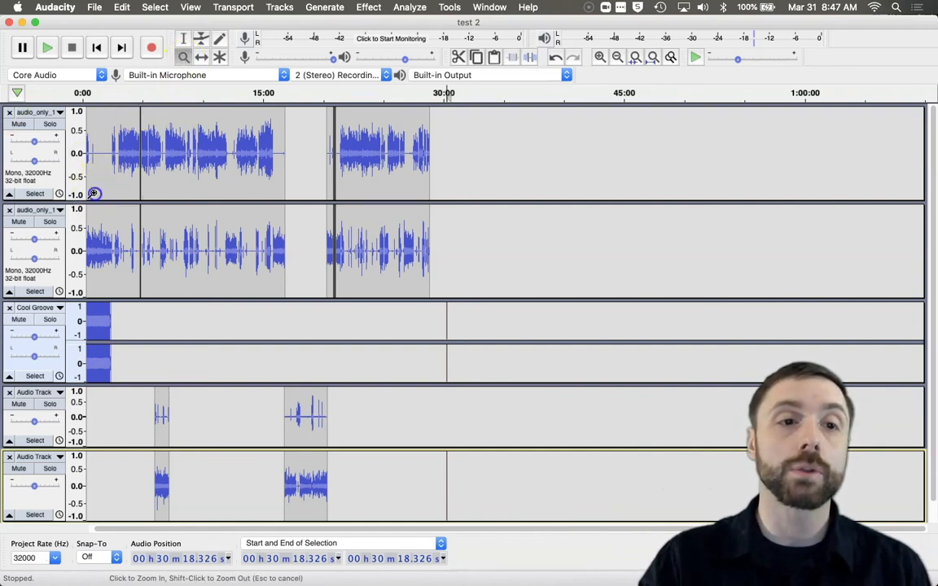
drag(49, 193, 48, 193)
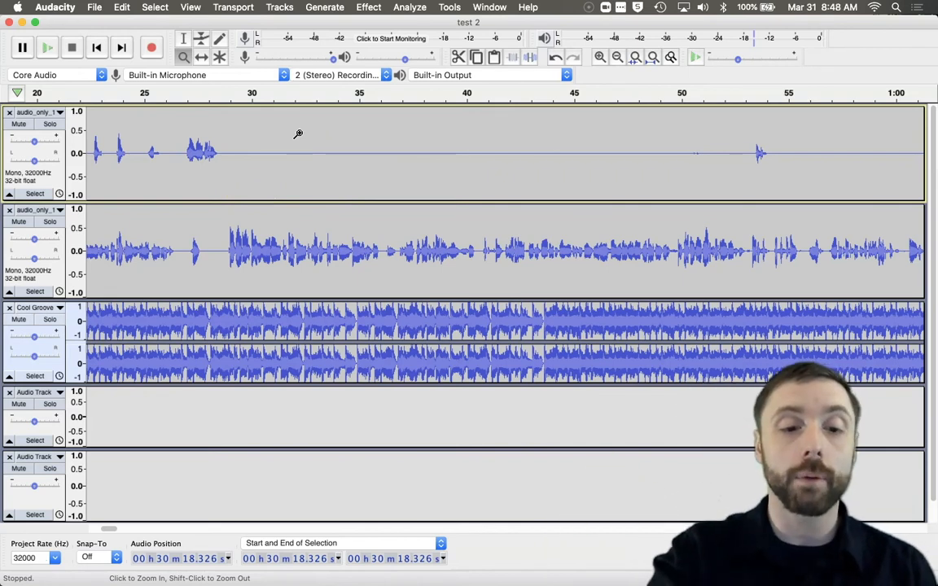
click(298, 134)
shift+click(298, 134)
shift+click(298, 134)
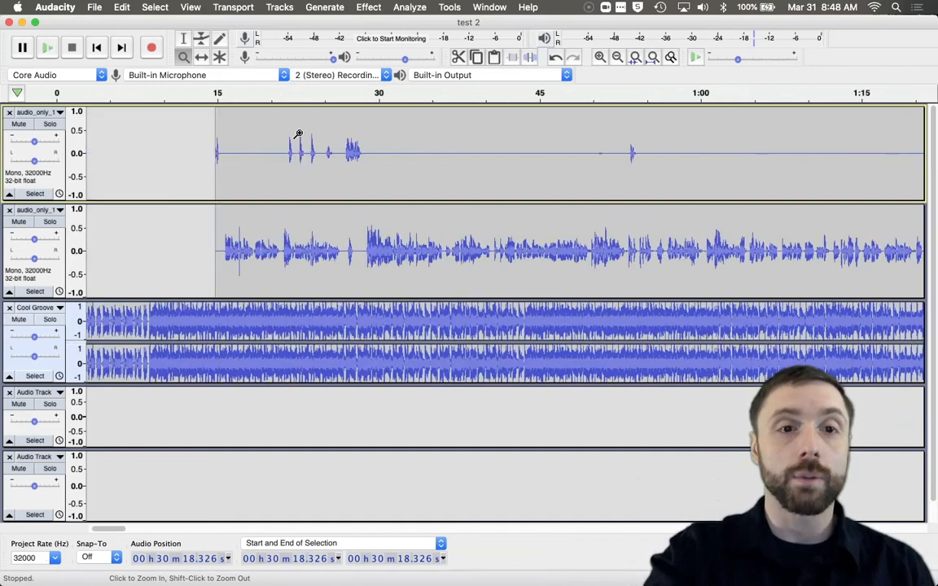
click(203, 40)
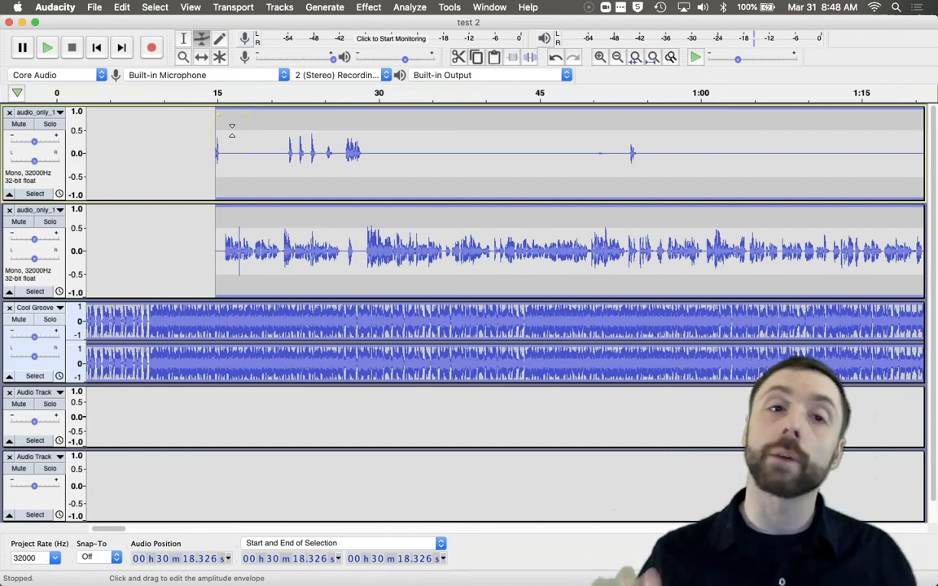
click(183, 58)
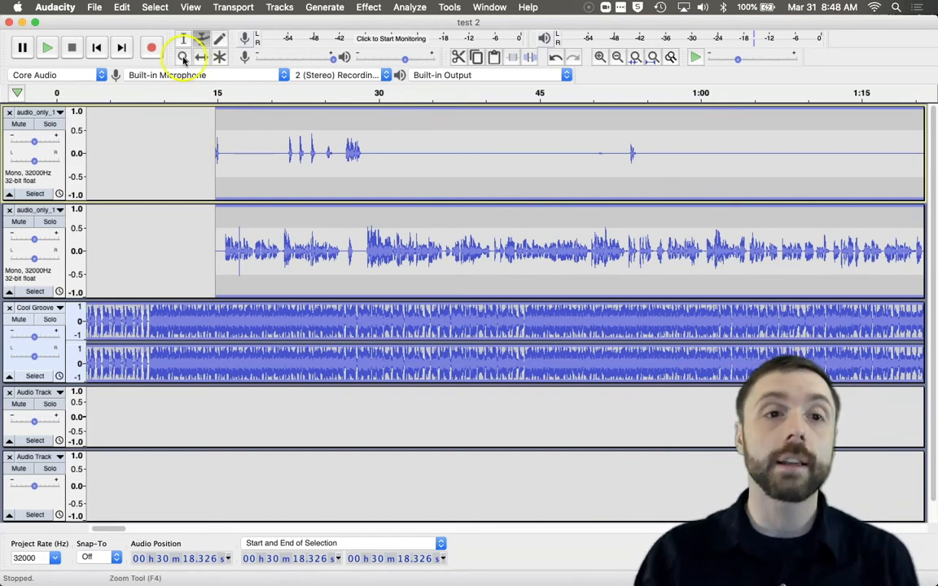
click(184, 61)
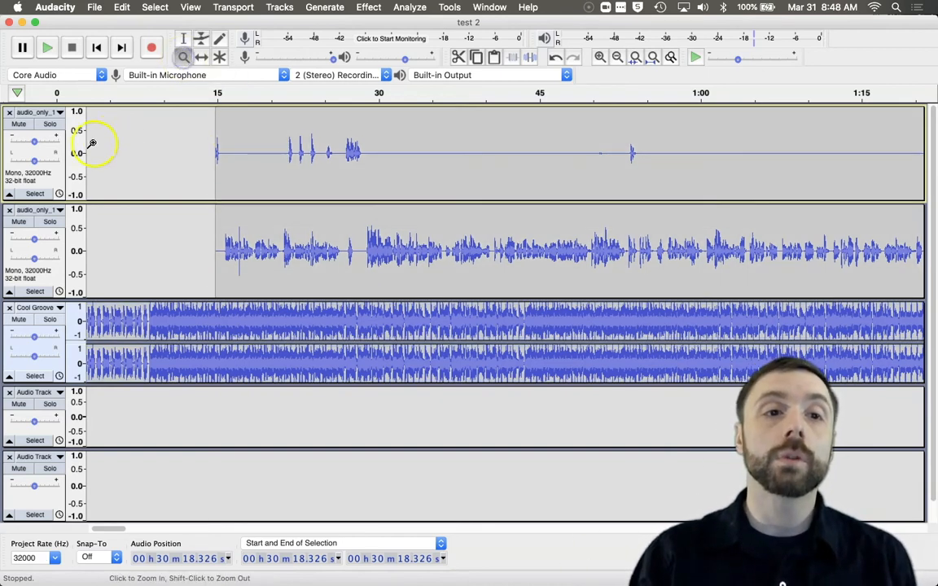
drag(88, 145, 590, 221)
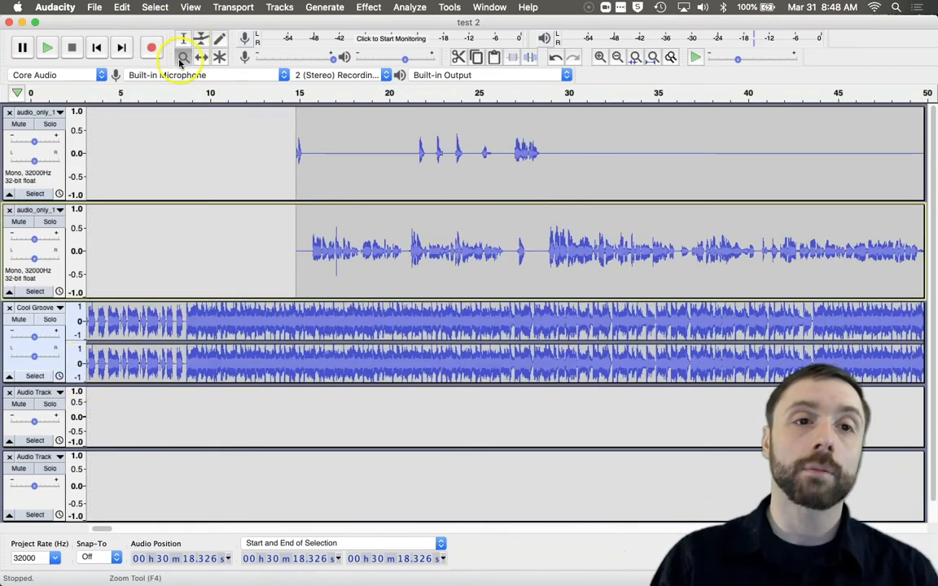
drag(60, 385, 64, 472)
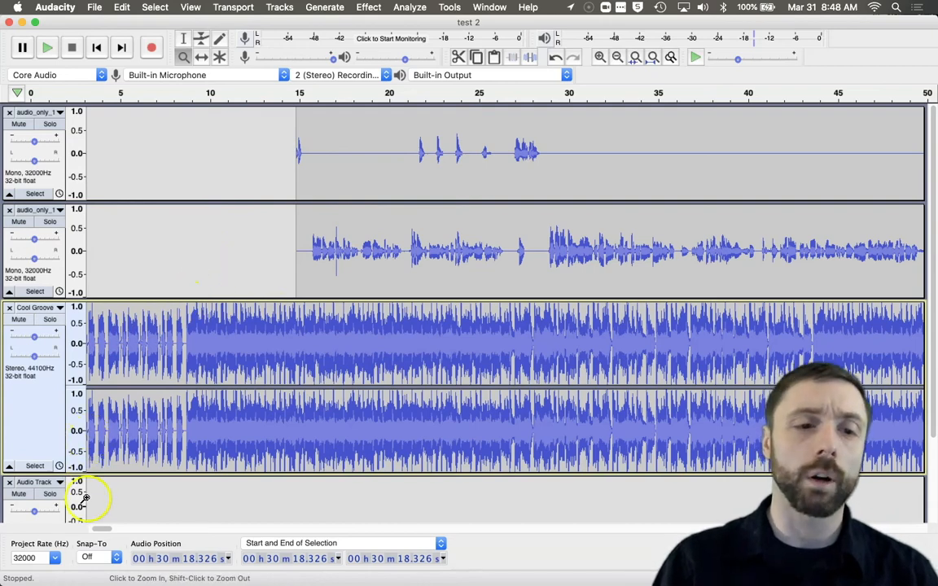
drag(94, 473, 98, 499)
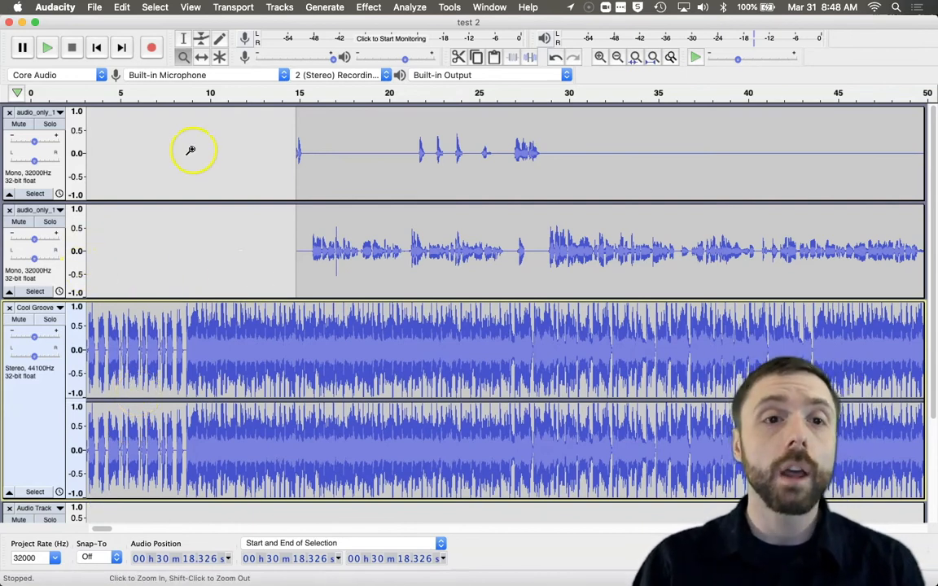
Step: Shape the music track's volume envelope, fading it to near silence by about 10 seconds and raising it again after about 15 seconds
click(201, 38)
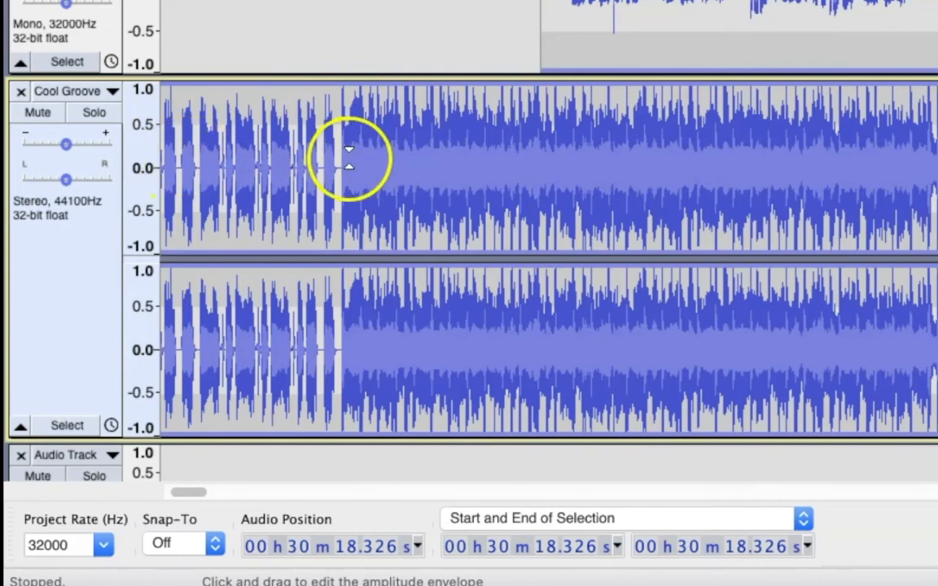
drag(220, 118, 235, 82)
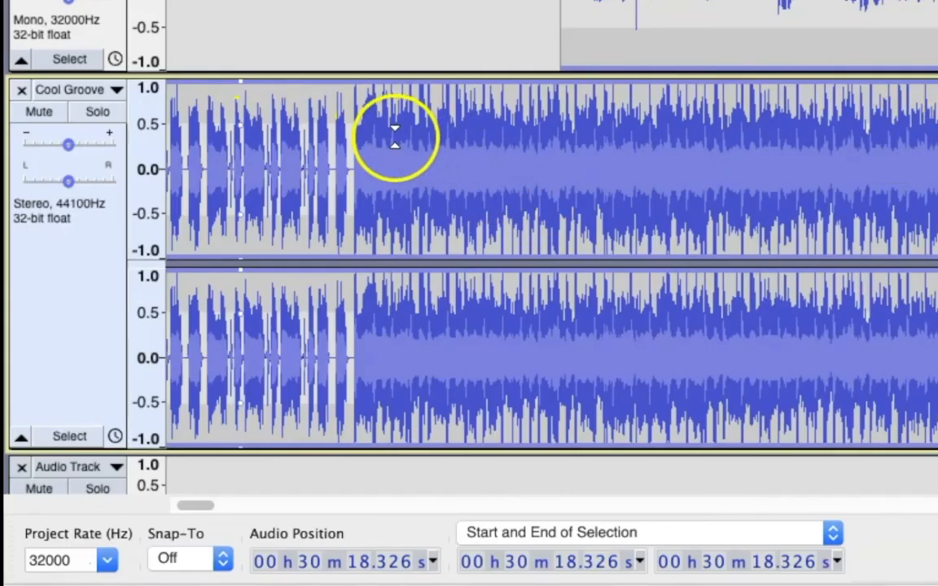
drag(352, 128, 358, 168)
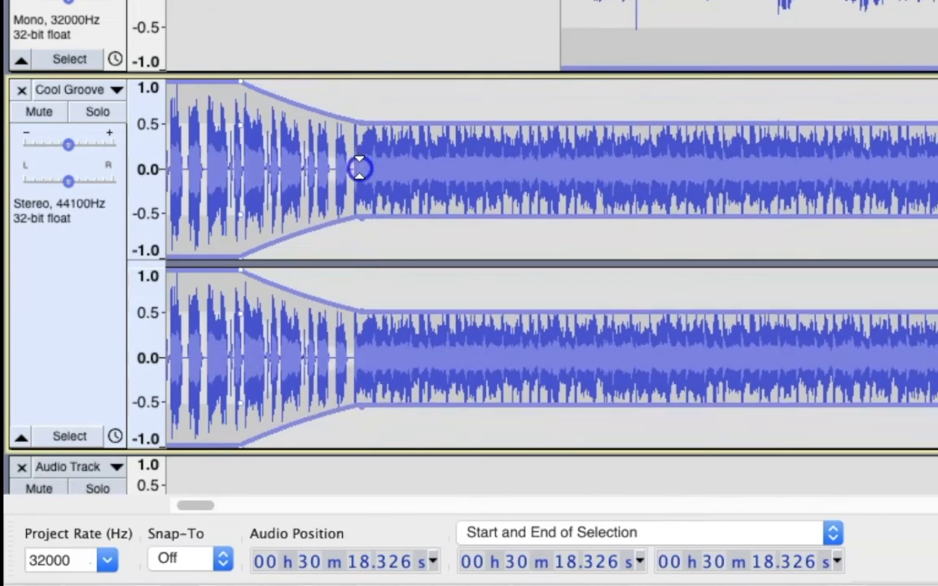
click(237, 81)
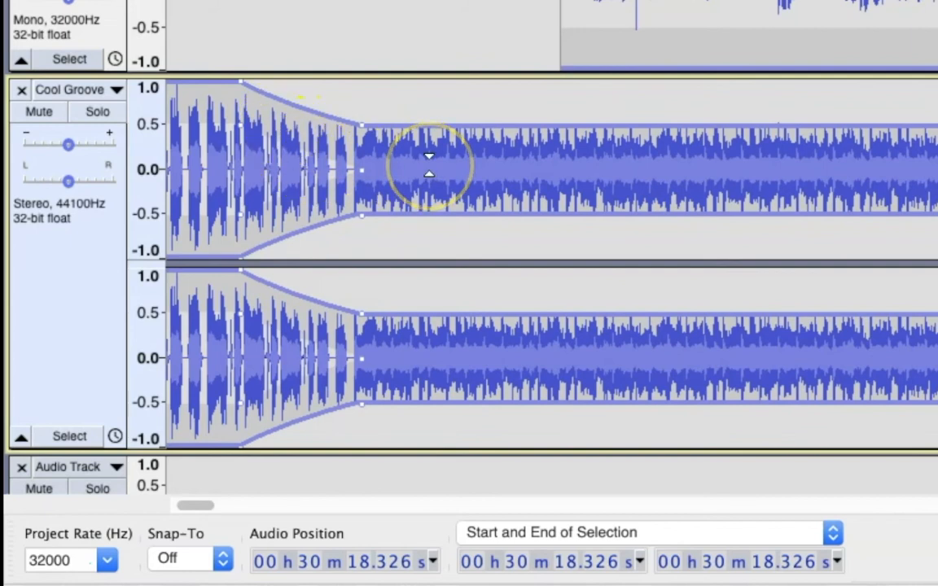
drag(397, 130, 405, 148)
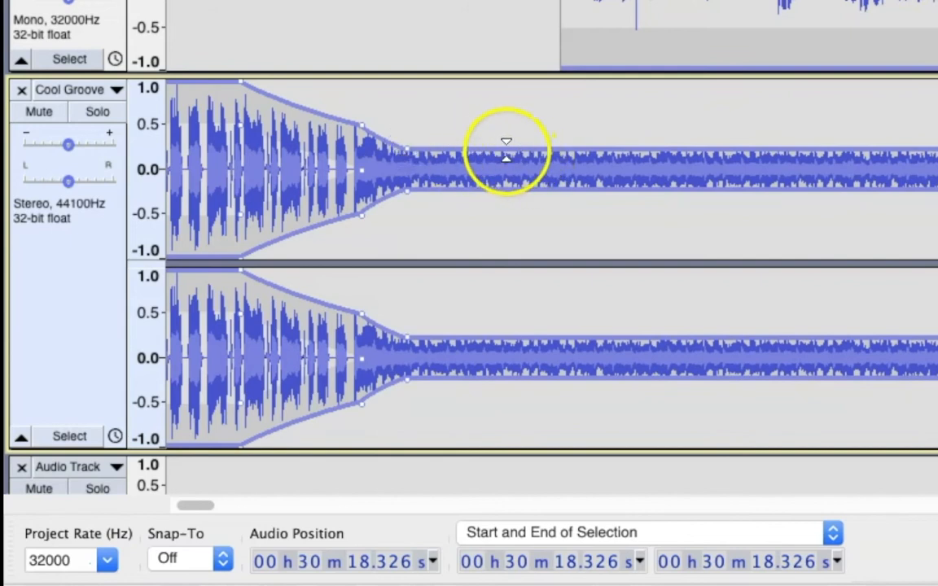
drag(486, 151, 488, 184)
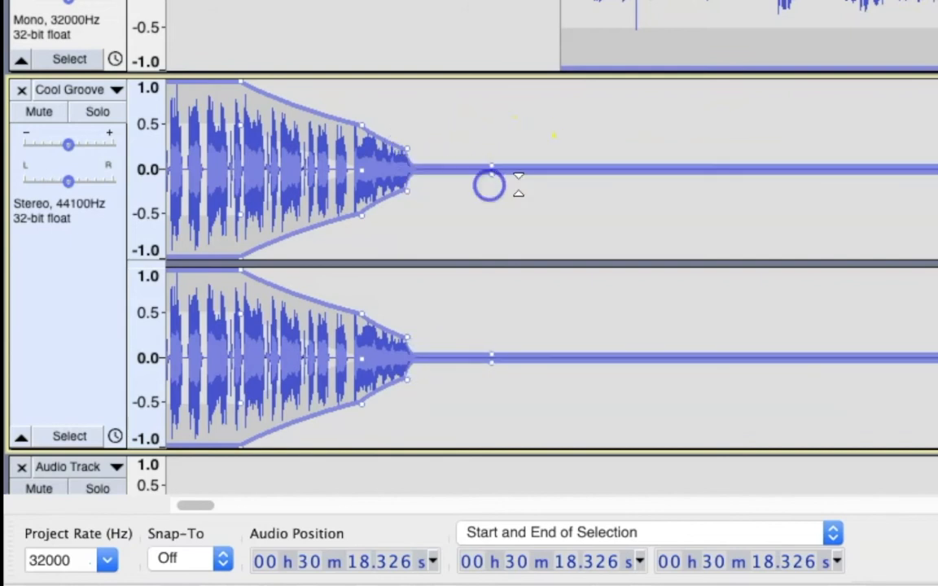
click(588, 169)
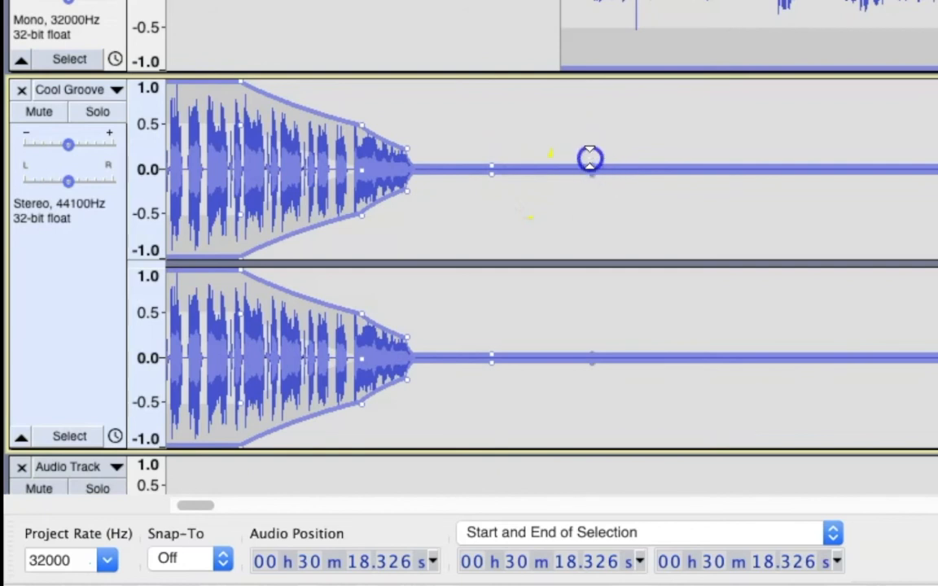
mouse_move(593, 147)
mouse_down()
mouse_move(593, 120)
mouse_move(593, 132)
mouse_up()
drag(694, 134, 697, 88)
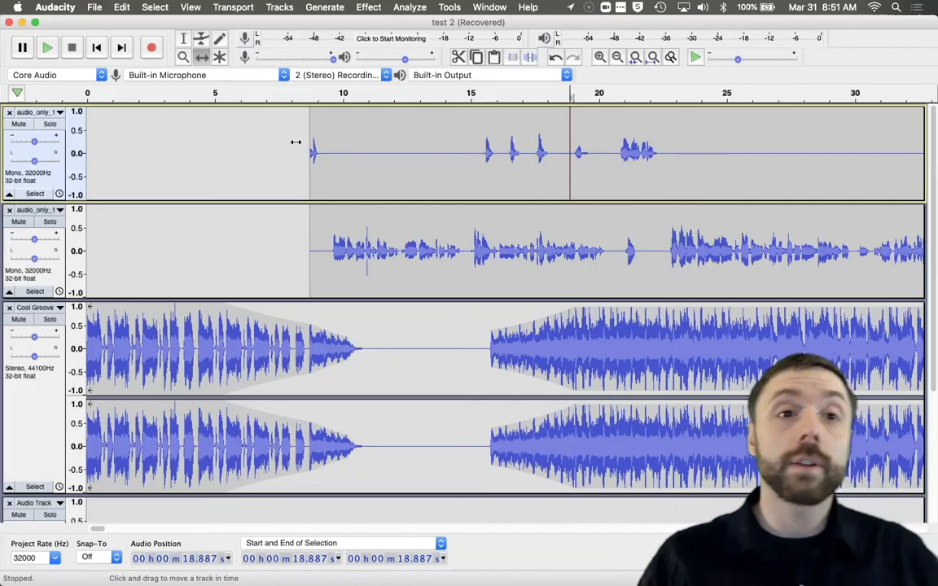
Step: Lower a short section of the second speaker track's volume envelope to silence and raise it back up
click(200, 41)
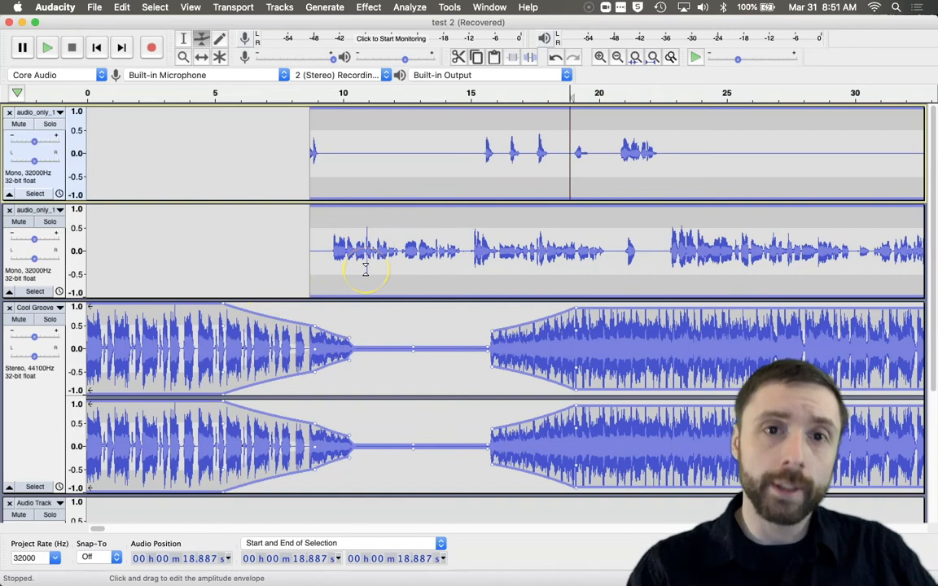
drag(375, 228, 371, 210)
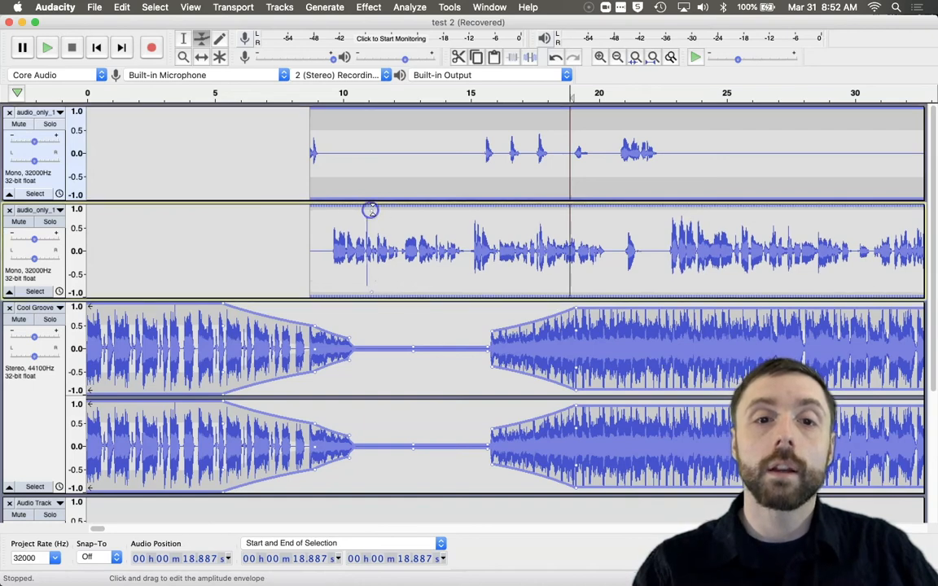
click(421, 210)
click(458, 211)
click(487, 211)
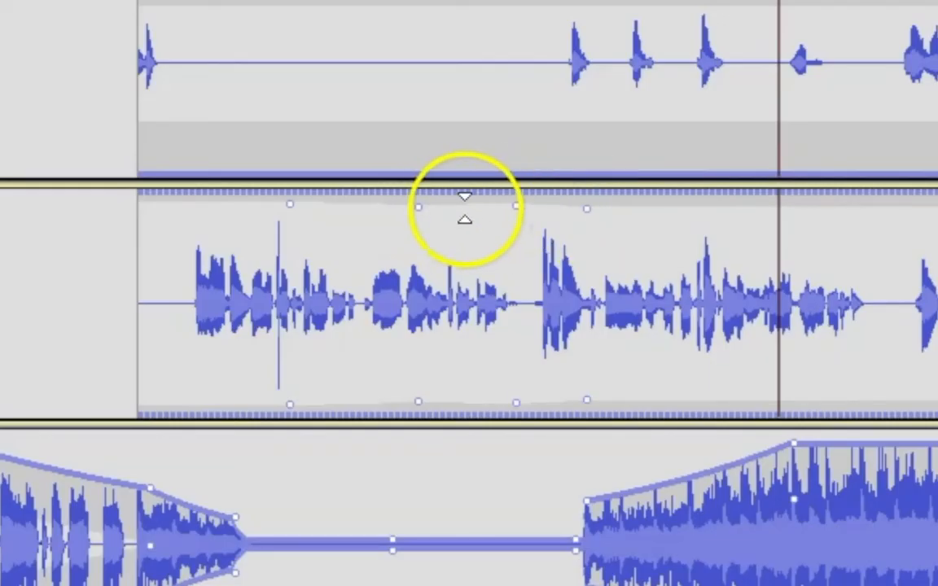
drag(464, 208, 463, 310)
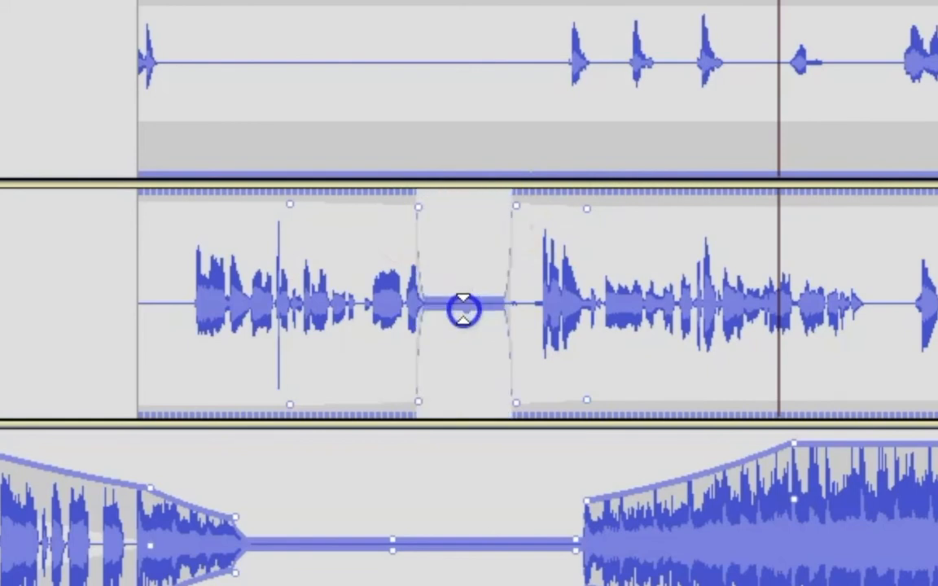
drag(463, 309, 436, 201)
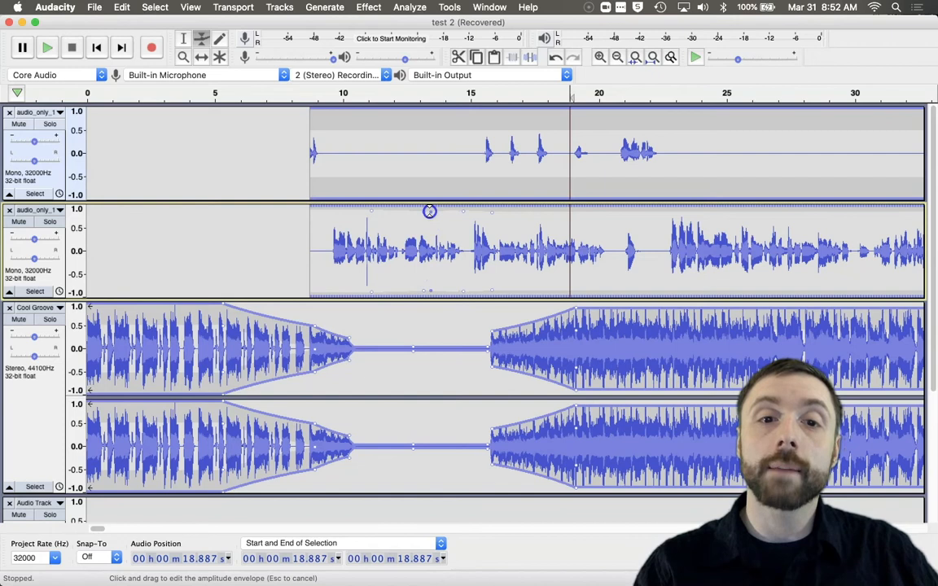
Step: Shape the first speaker track's volume envelope to silence it from about 11 to 23 seconds
mouse_move(450, 129)
mouse_down()
mouse_move(453, 155)
mouse_move(442, 121)
mouse_up()
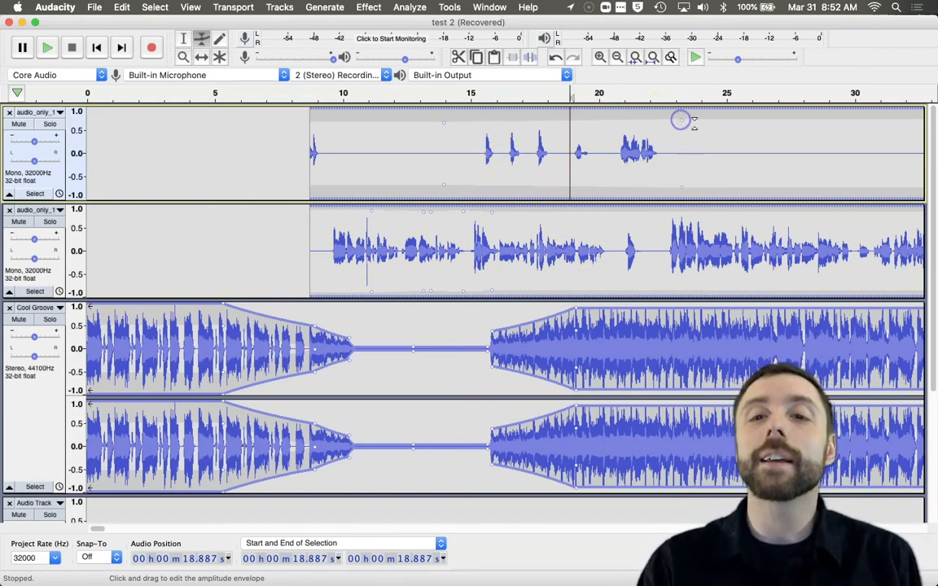
drag(627, 123, 619, 166)
click(556, 153)
drag(381, 120, 382, 174)
click(432, 131)
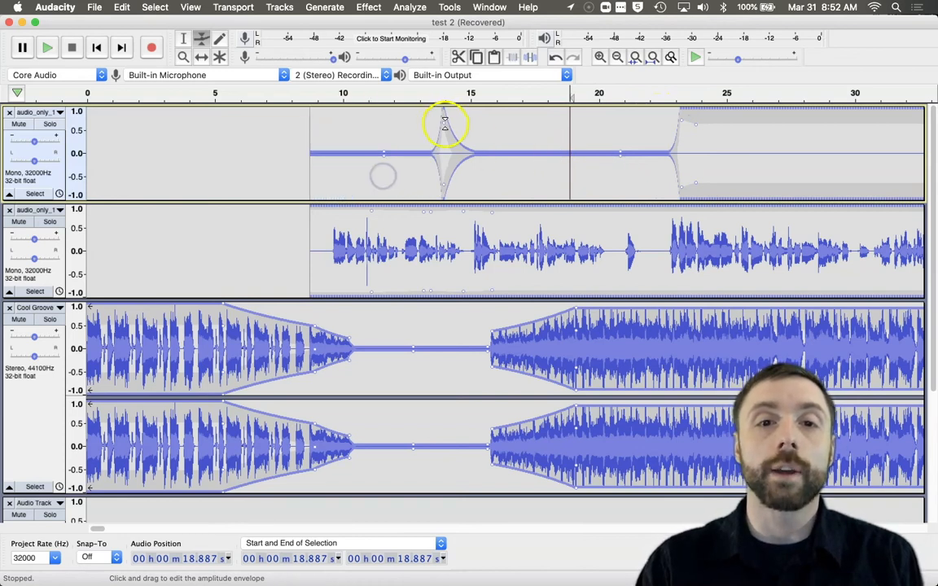
drag(444, 125, 444, 169)
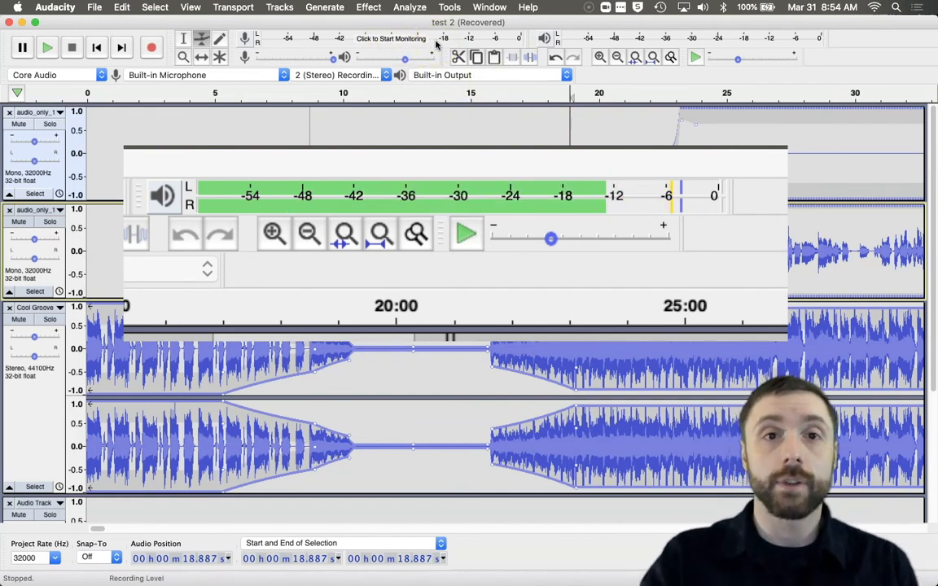
Step: Examine the music track's waveform around 1:16, zooming down to individual samples and back out to the whole project
click(377, 37)
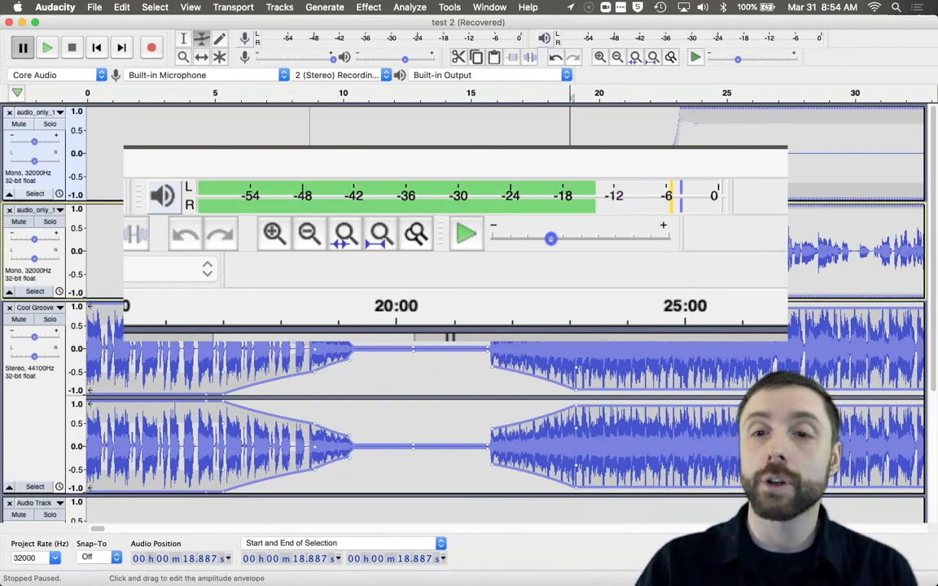
scroll(602, 333, right, 20)
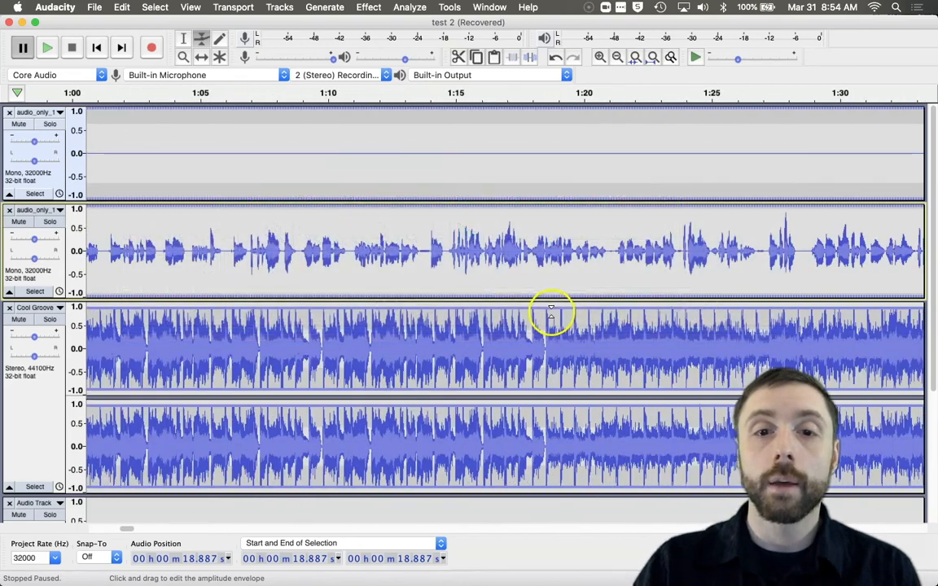
drag(551, 312, 550, 318)
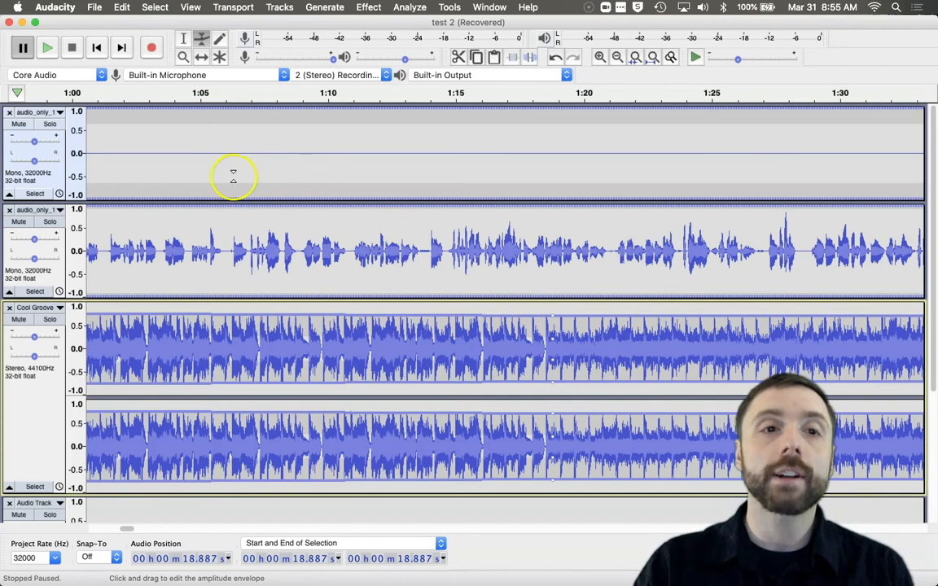
click(183, 56)
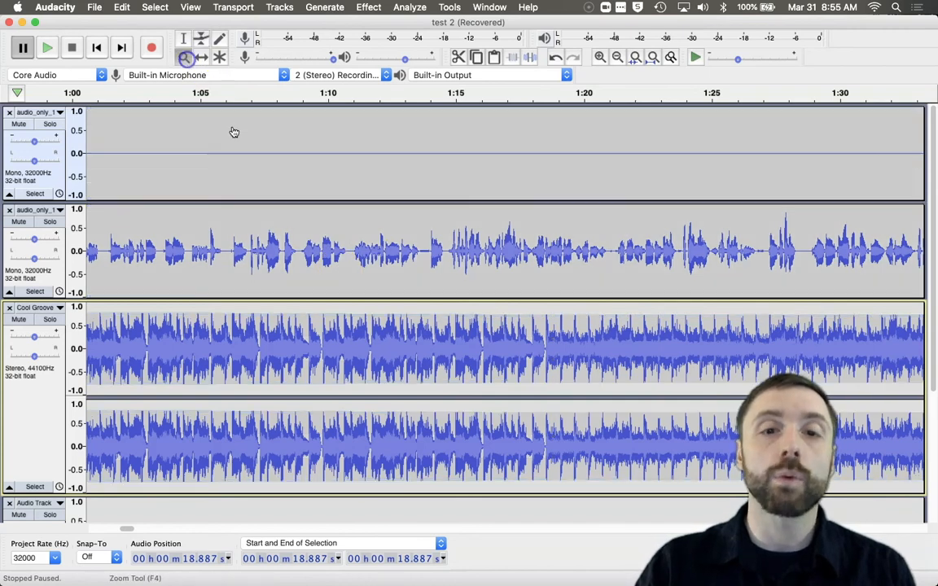
drag(474, 319, 503, 329)
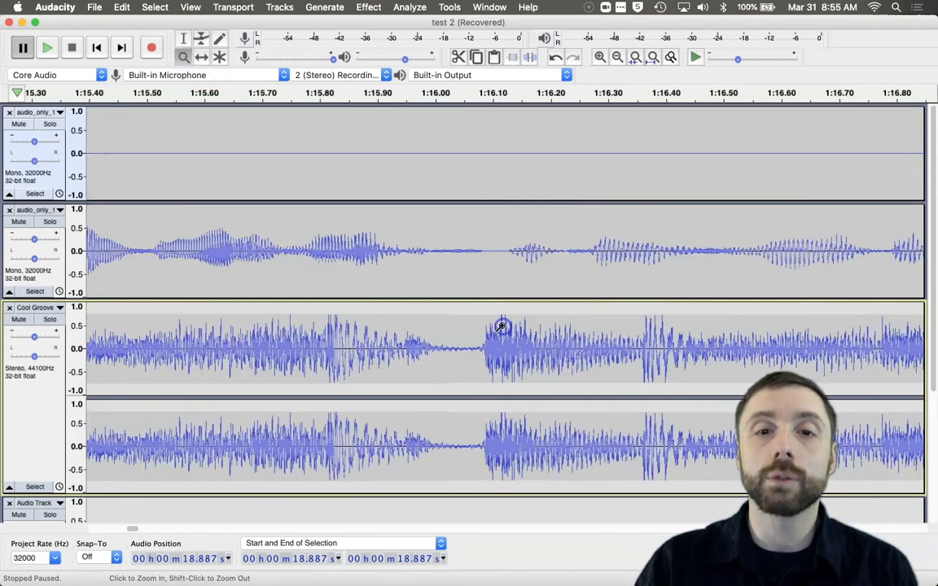
drag(411, 309, 530, 323)
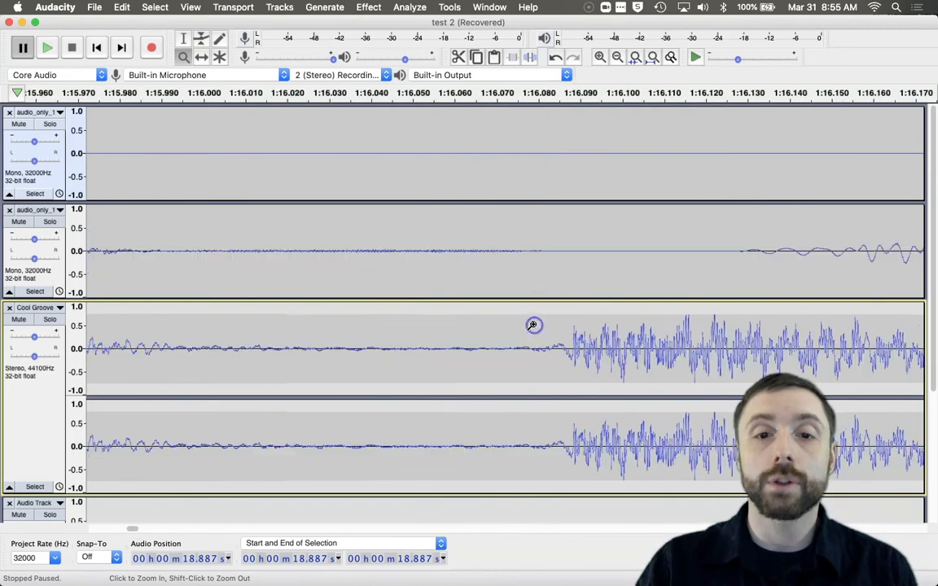
click(681, 327)
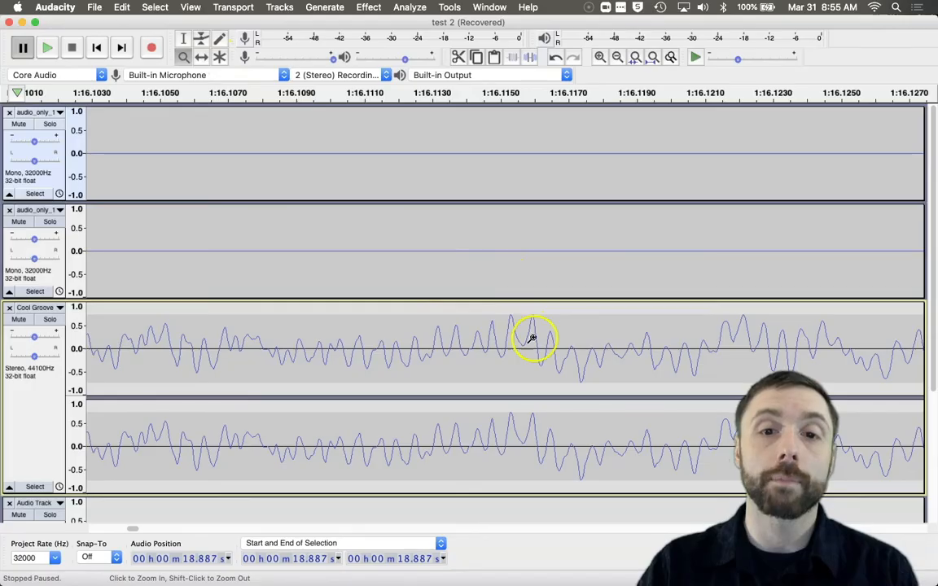
drag(520, 193, 570, 203)
drag(543, 323, 542, 322)
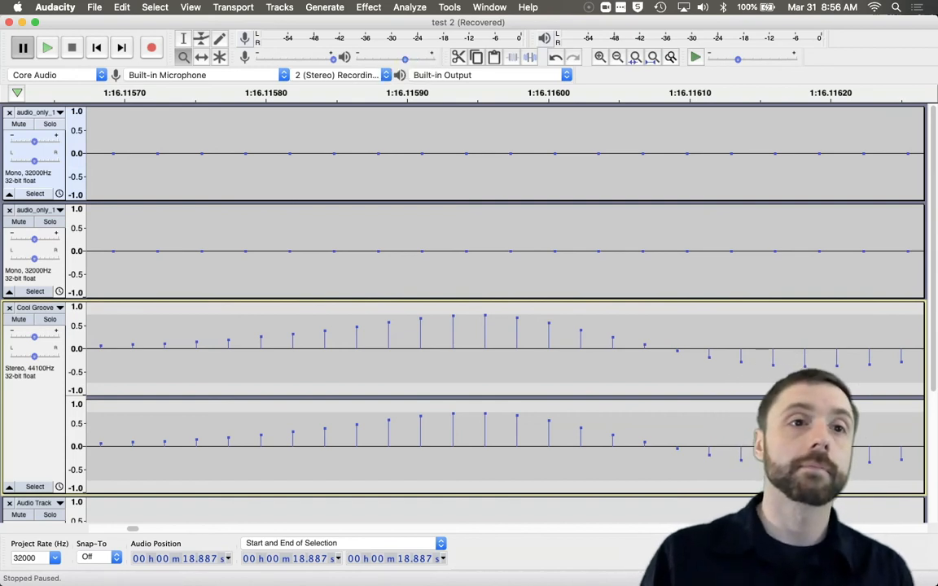
click(184, 56)
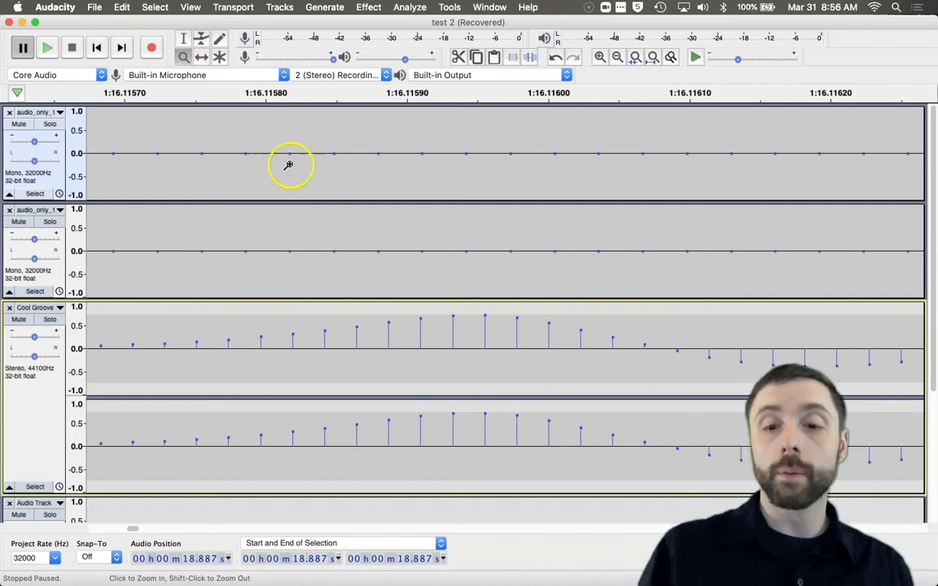
key(super+1)
key(super+1)
key(super+3)
key(super+3)
key(super+3)
key(super+3)
key(super+3)
key(super+3)
key(super+3)
key(super+3)
key(super+3)
key(super+3)
key(super+3)
key(super+3)
key(super+3)
key(super+3)
key(super+3)
key(super+3)
key(super+3)
key(super+3)
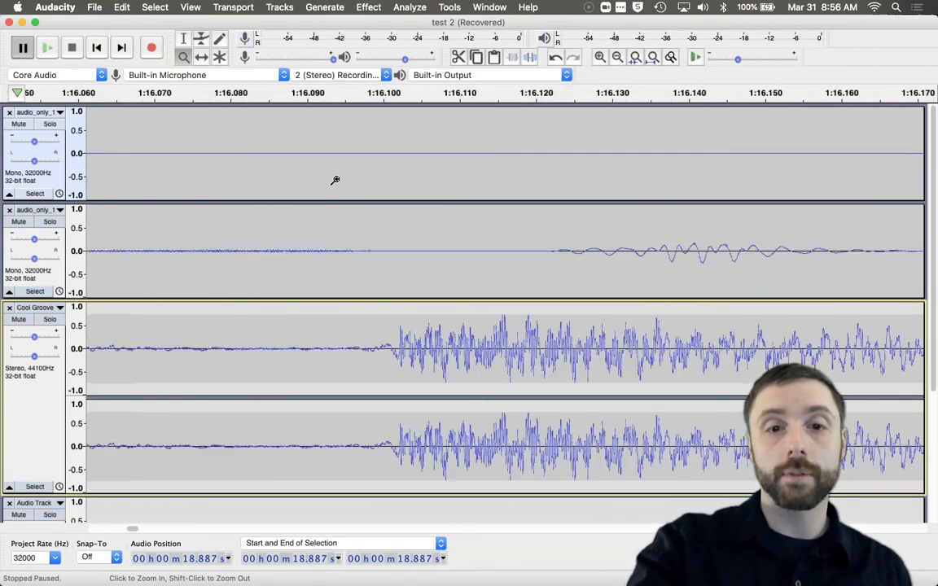
key(super+3)
key(super+3)
key(super+3)
key(super+3)
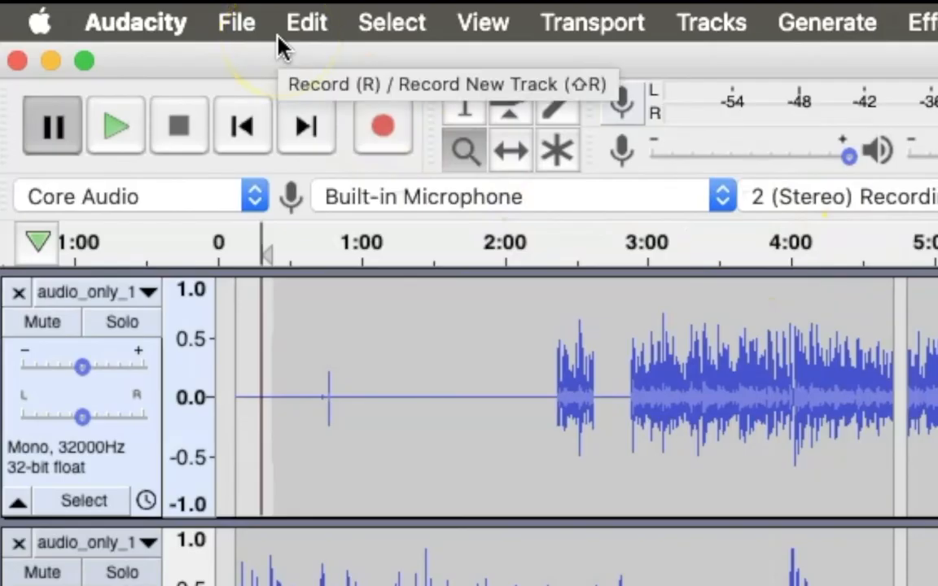
click(96, 11)
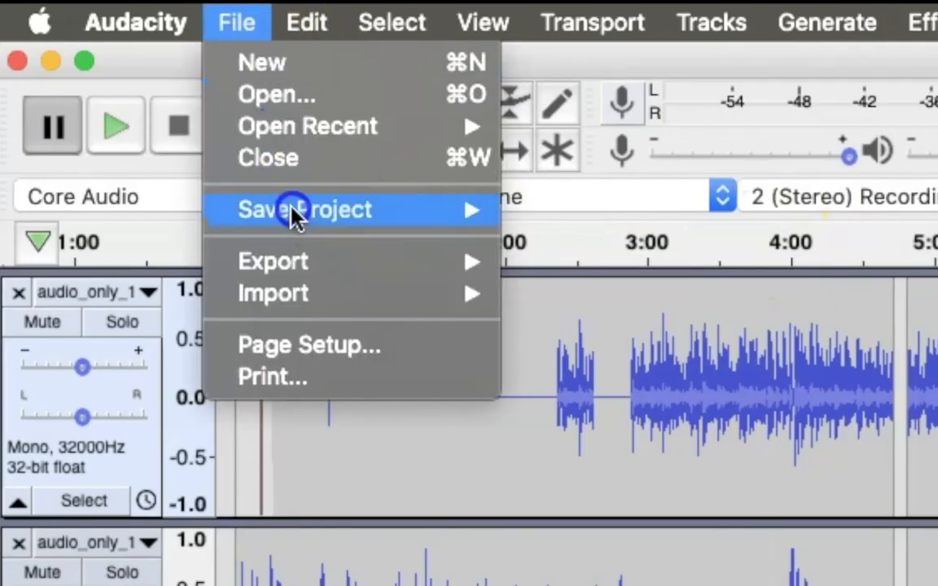
mouse_move(293, 211)
click(554, 221)
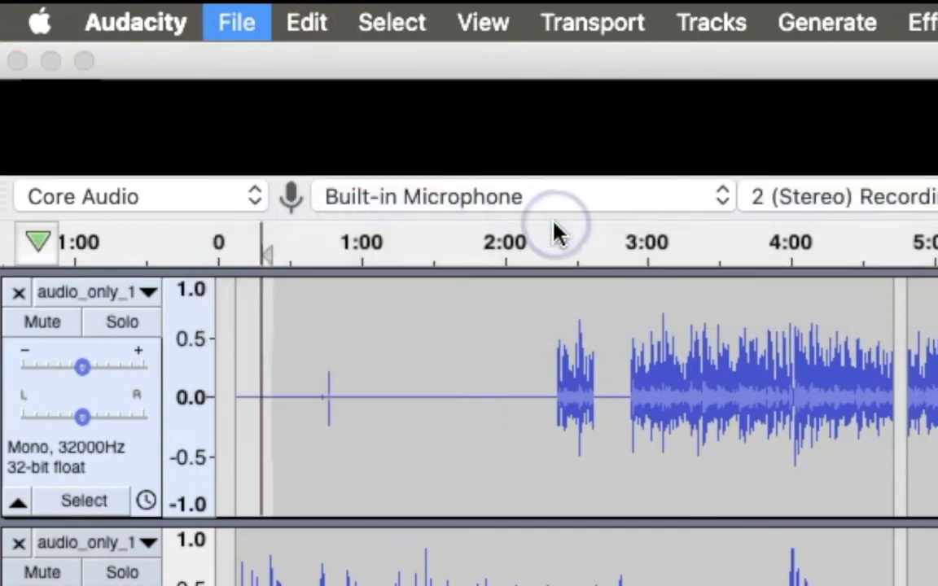
Step: Start an Export as MP3 of the project and name the file Ep. 3
click(221, 24)
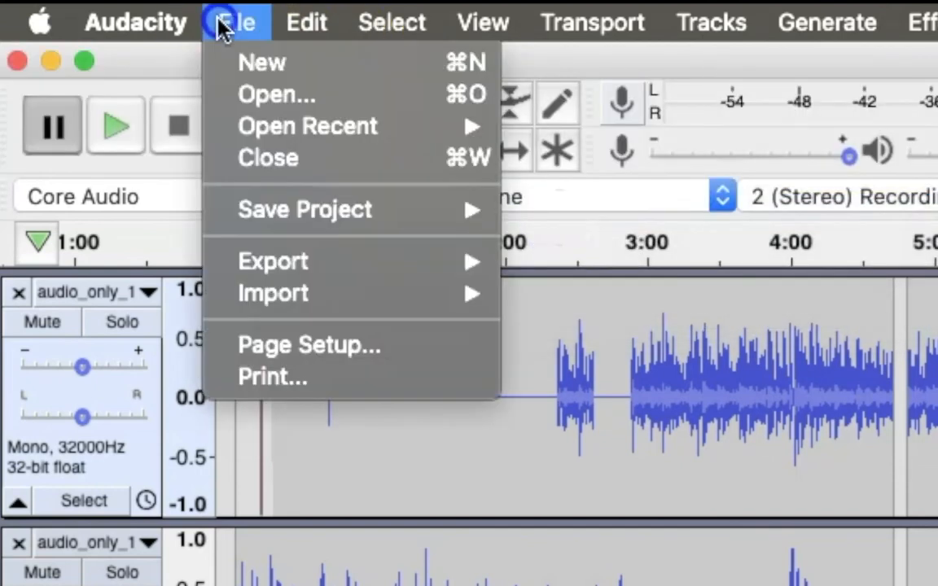
mouse_move(293, 266)
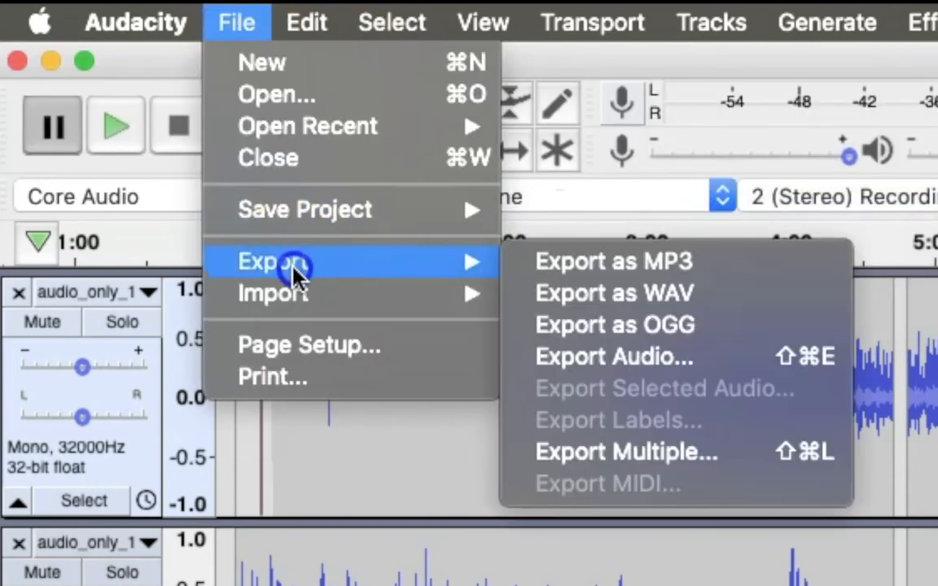
click(575, 262)
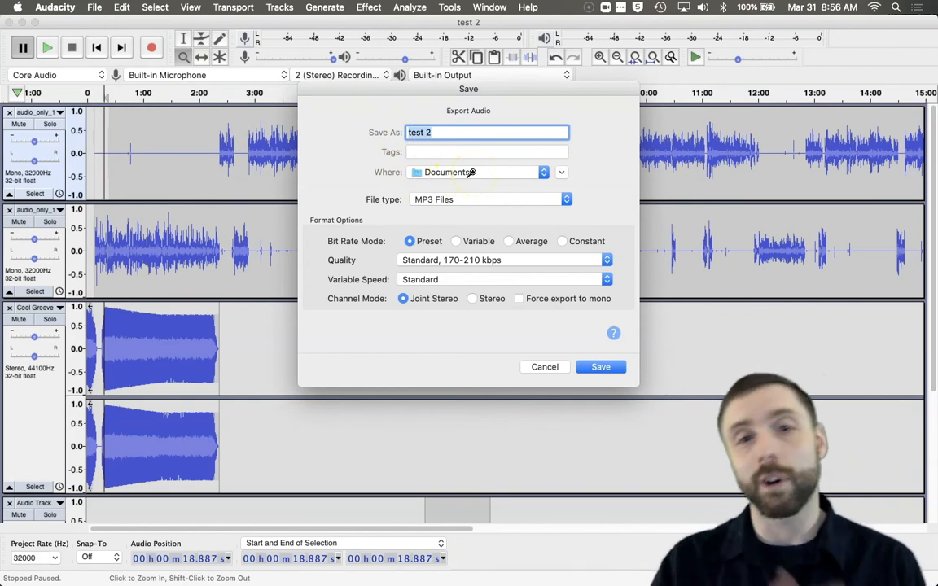
click(452, 132)
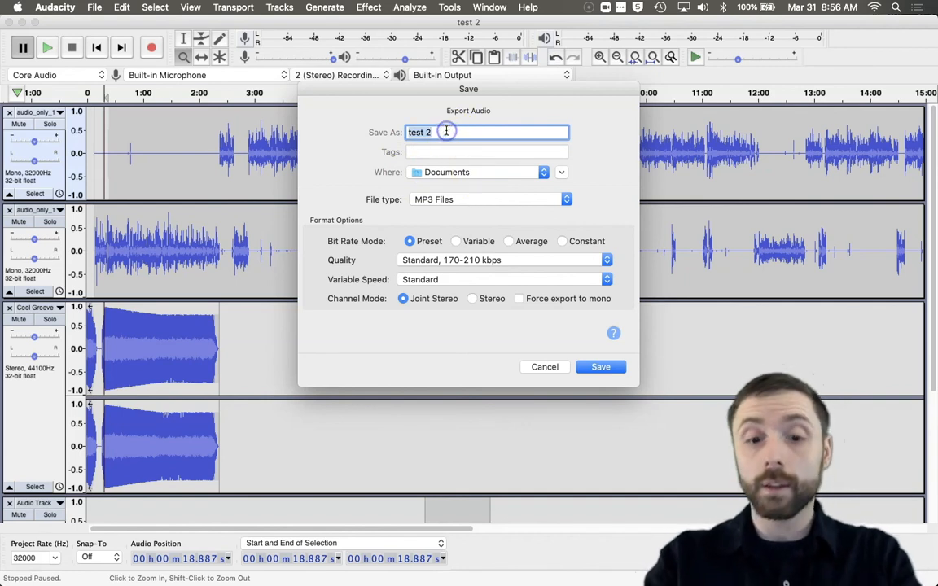
key(BackSpace)
text(Ep. 3)
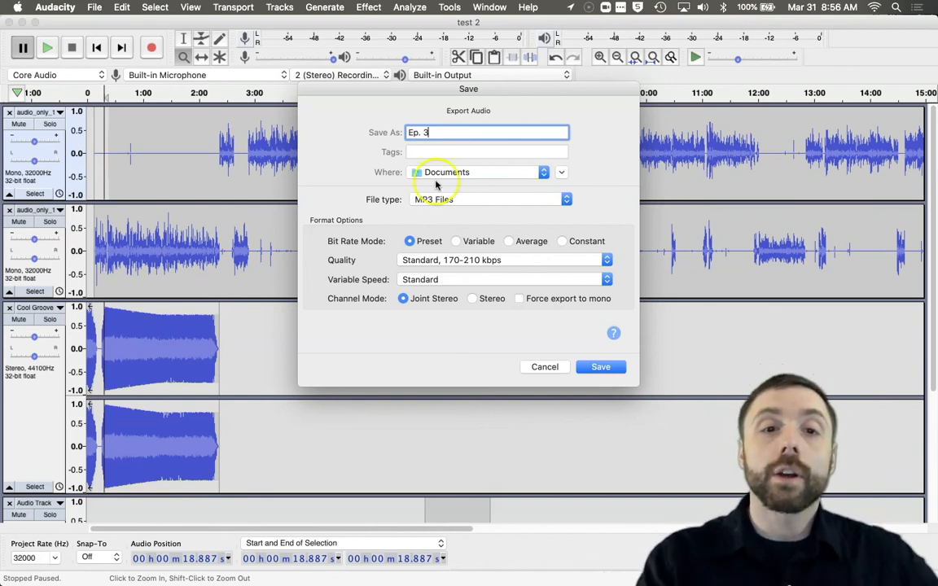
Step: Review the MP3 quality presets, keeping Standard, 170-210 kbps
click(412, 262)
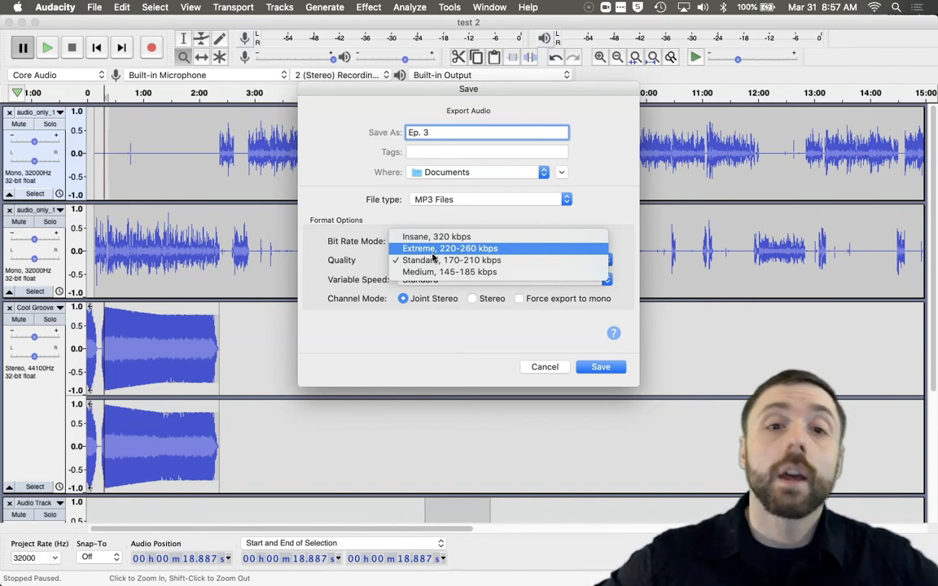
click(436, 238)
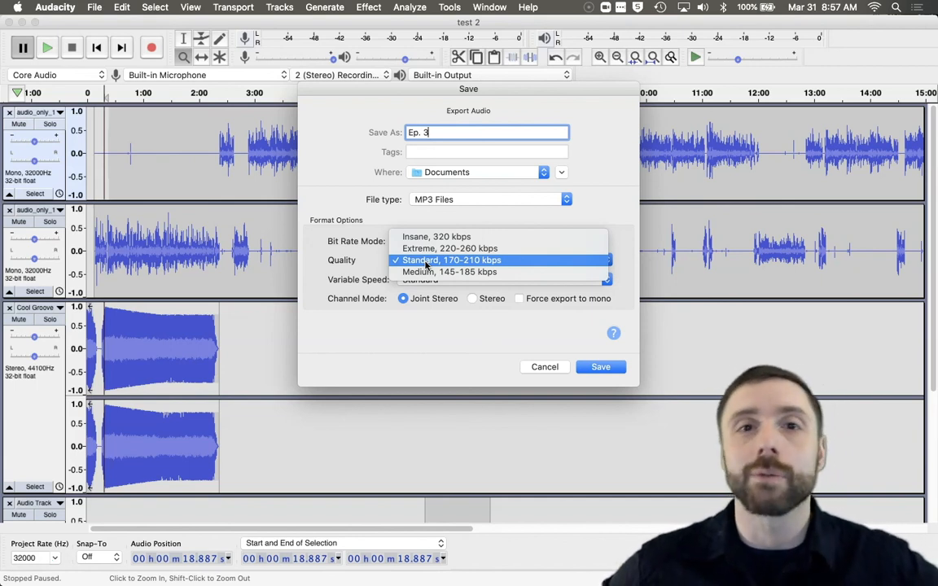
click(326, 271)
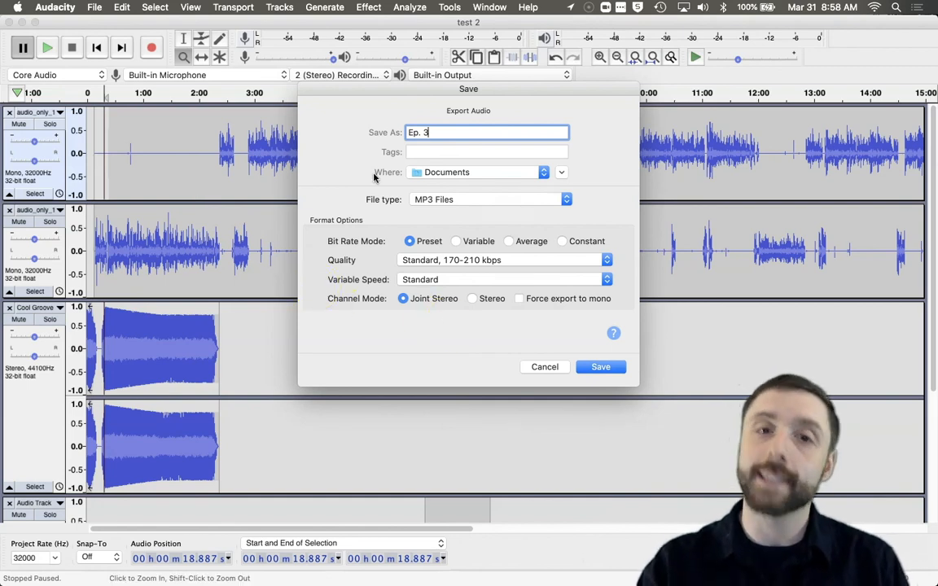
Step: Decline the non-standard extension warning and rename the export file to Ep_ 3
key(Return)
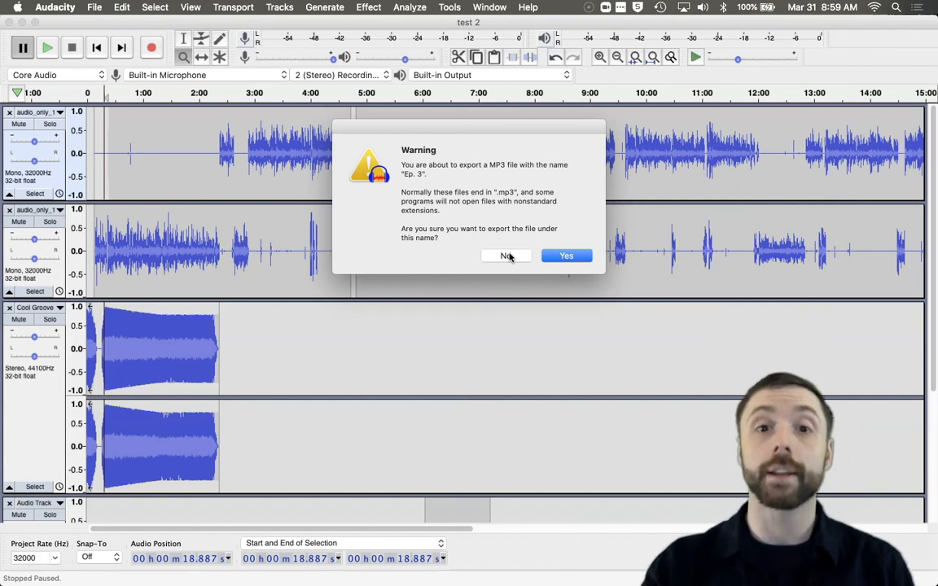
click(507, 256)
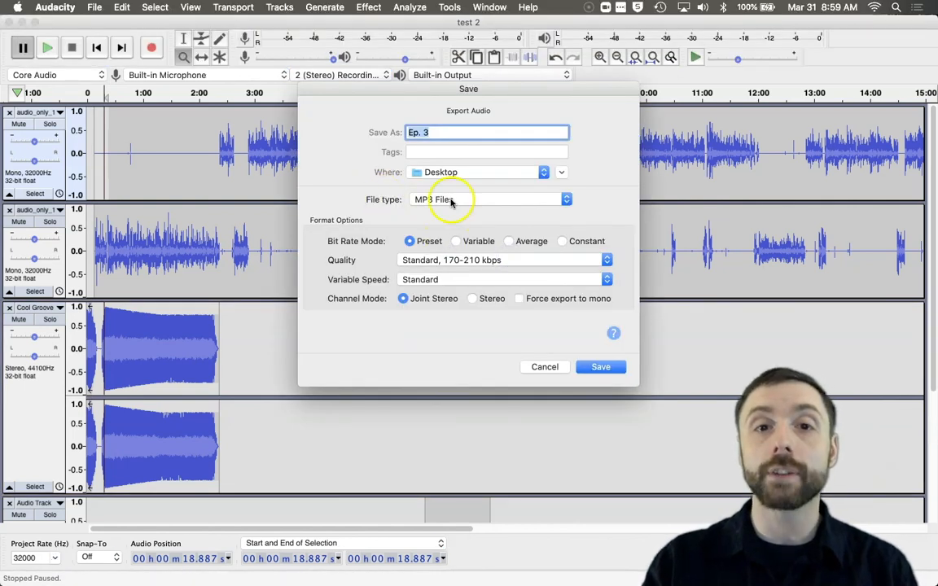
click(447, 132)
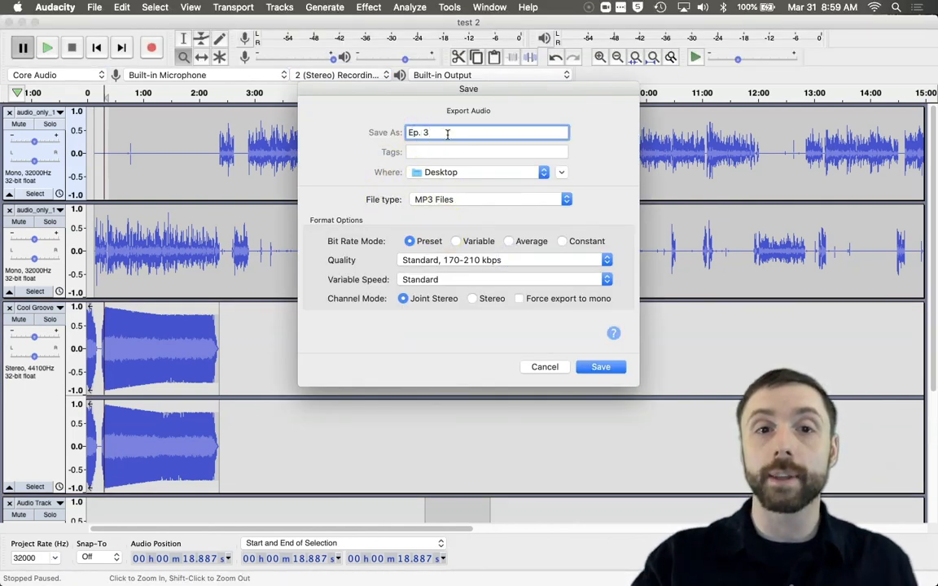
key(Left)
key(Left)
key(BackSpace)
text(_)
key(Delete)
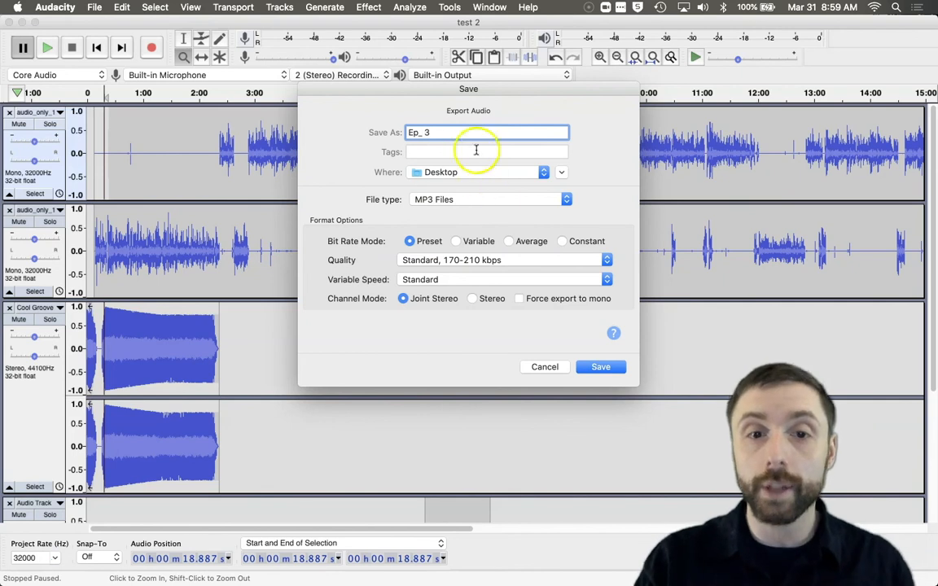
Step: Save the MP3 export, accepting the stereo mixdown and the metadata tags
click(598, 367)
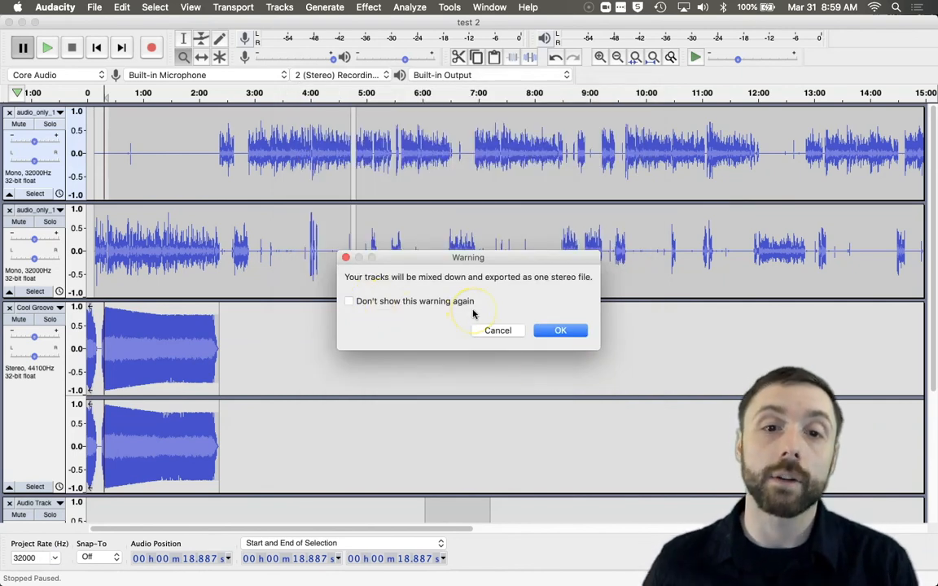
click(559, 331)
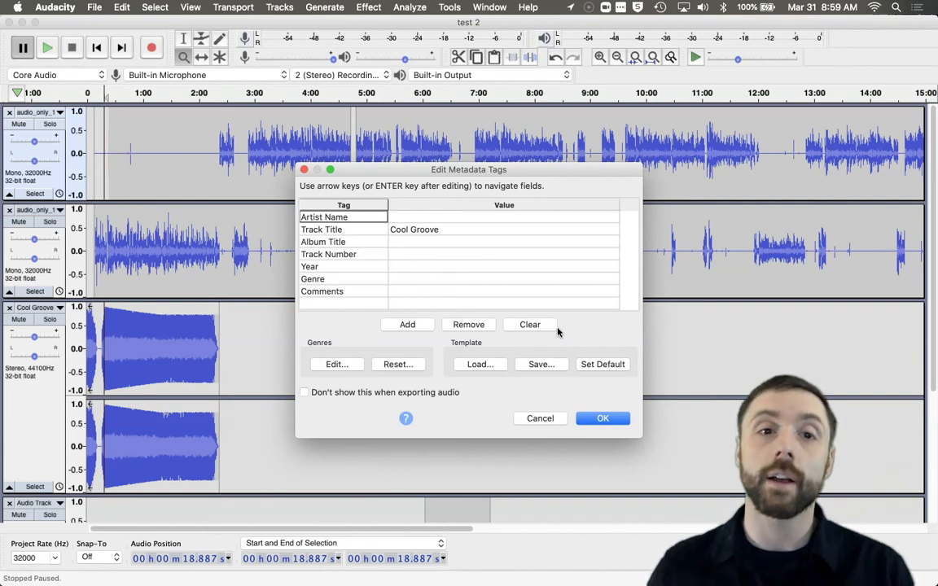
click(600, 418)
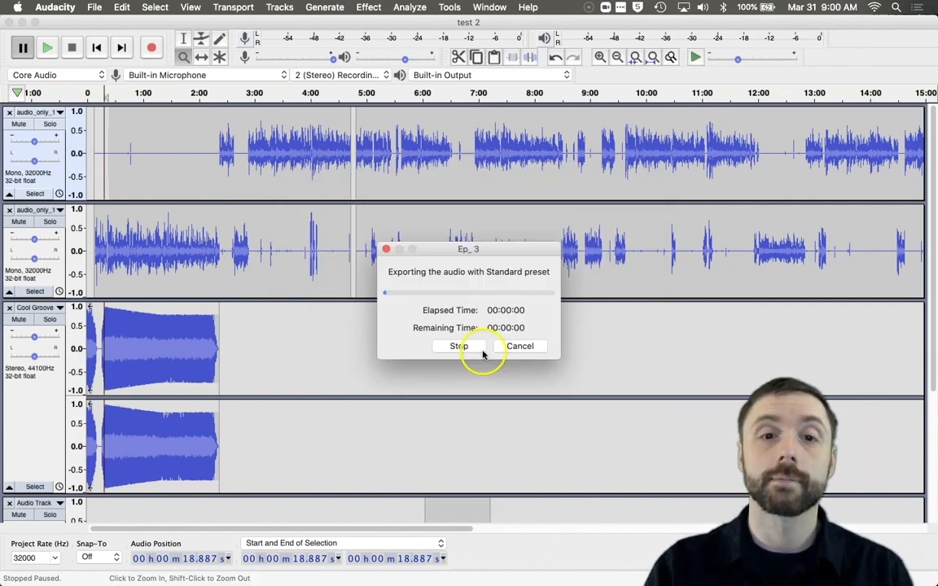